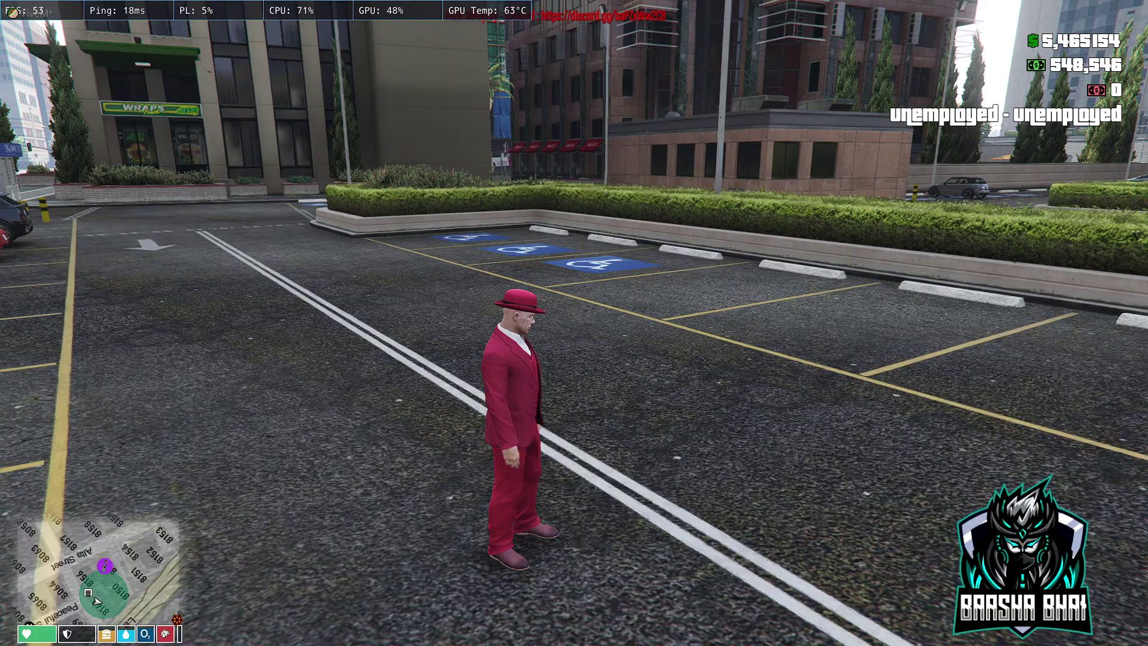
# Open the pause map and cycle the legend through Parking, Barber shop and Gas Station blips.
pyautogui.press('Escape')
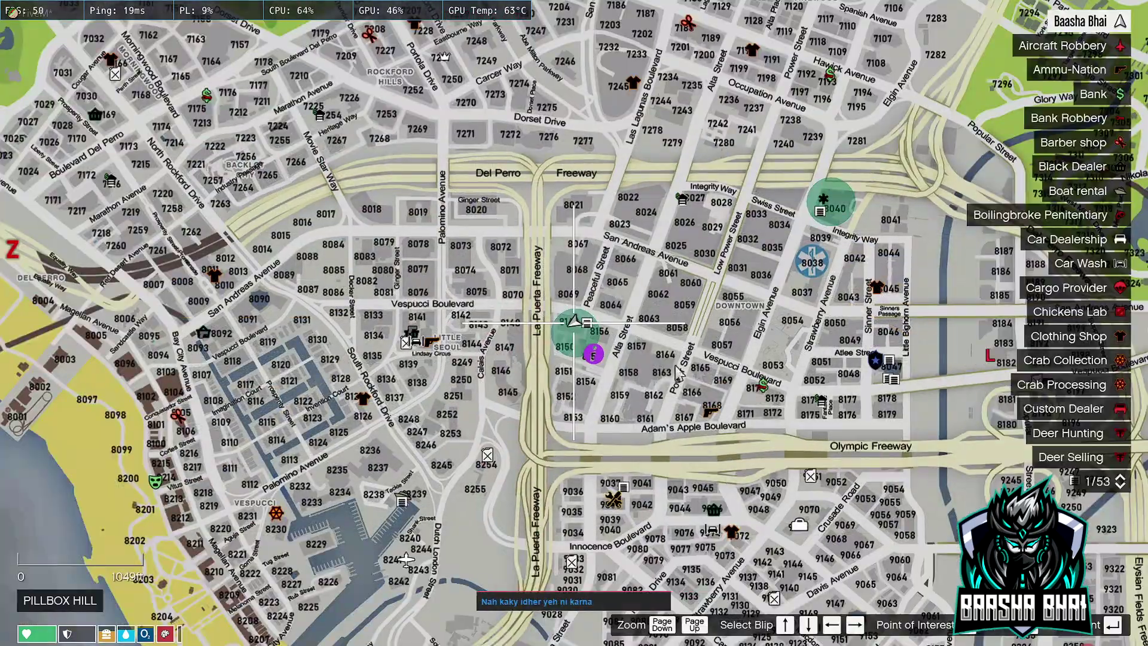
pyautogui.scroll(-5, 715, 329)
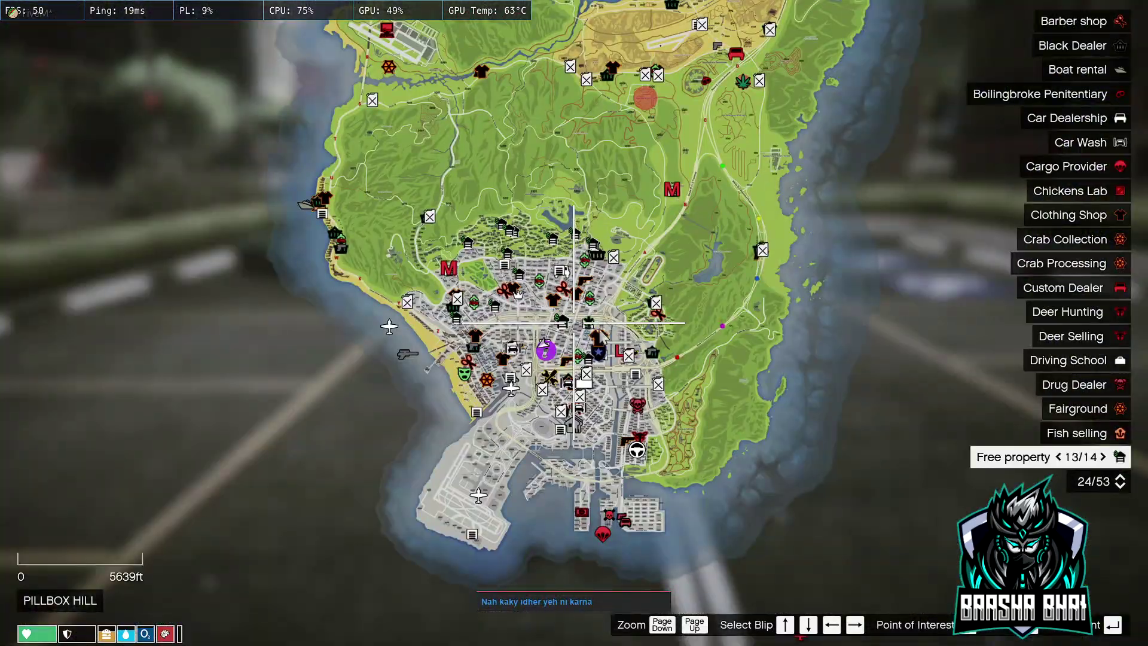
pyautogui.press('Down')
pyautogui.press('Down')
pyautogui.press('Down')
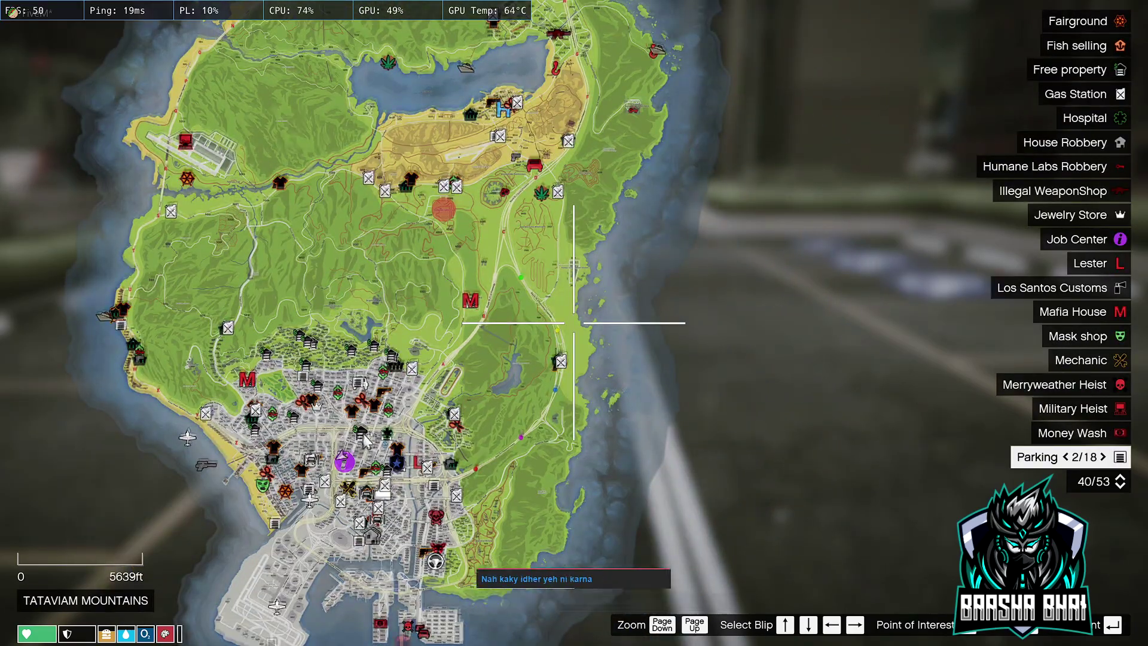
pyautogui.scroll(3, 333, 323)
pyautogui.press('a')
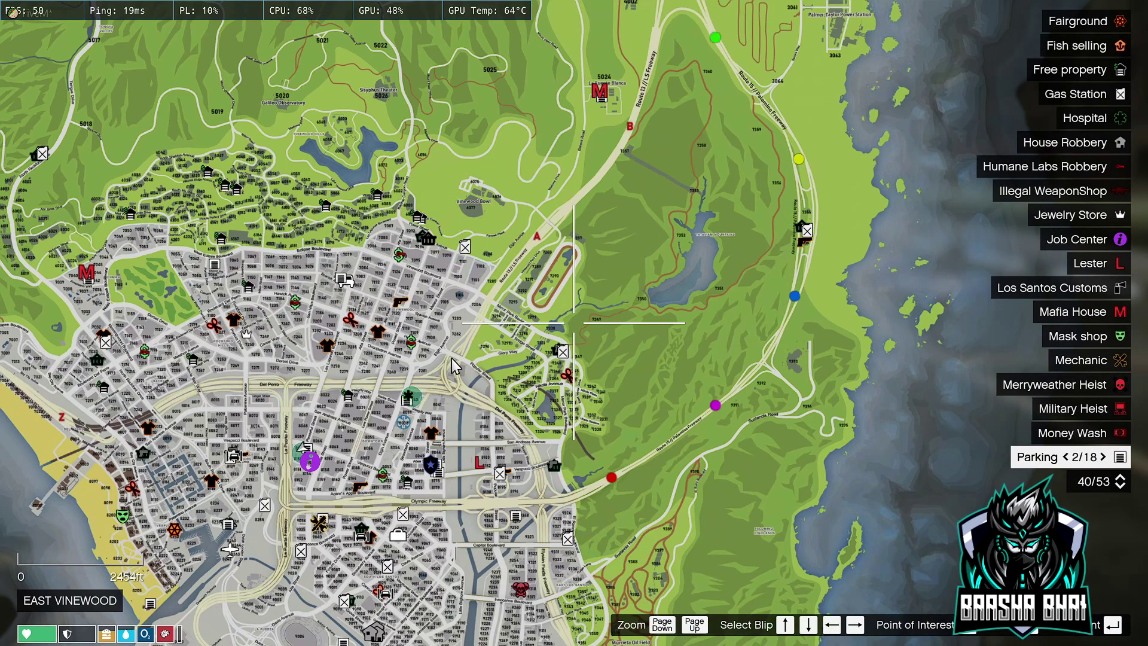
pyautogui.press('s')
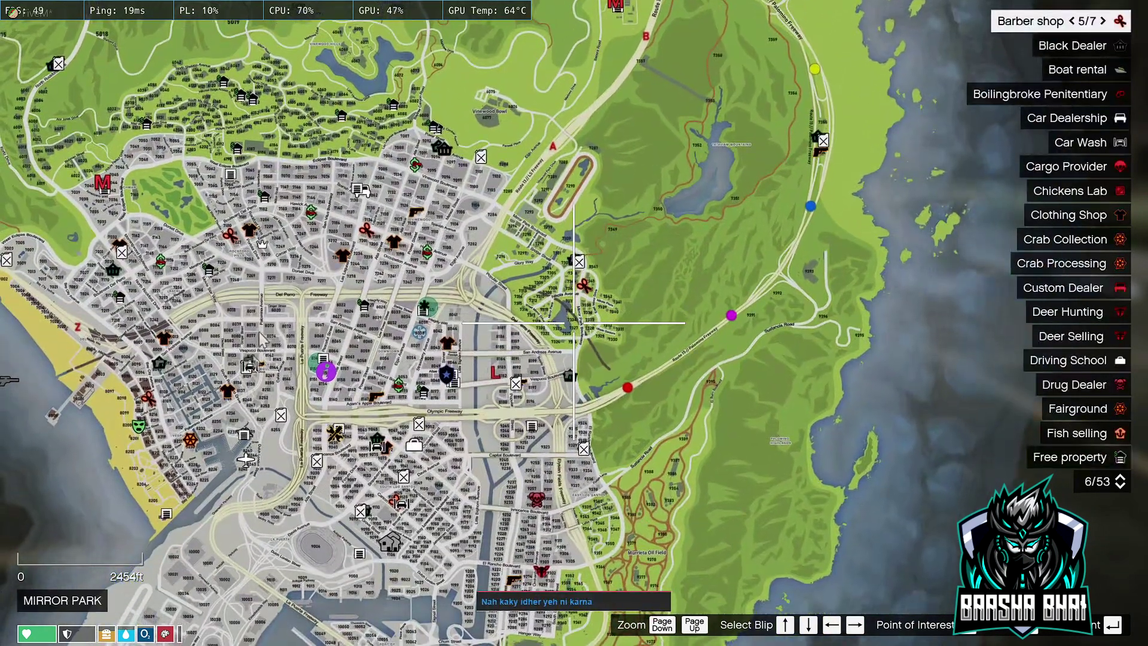
pyautogui.scroll(-5, 407, 338)
pyautogui.scroll(4, 487, 355)
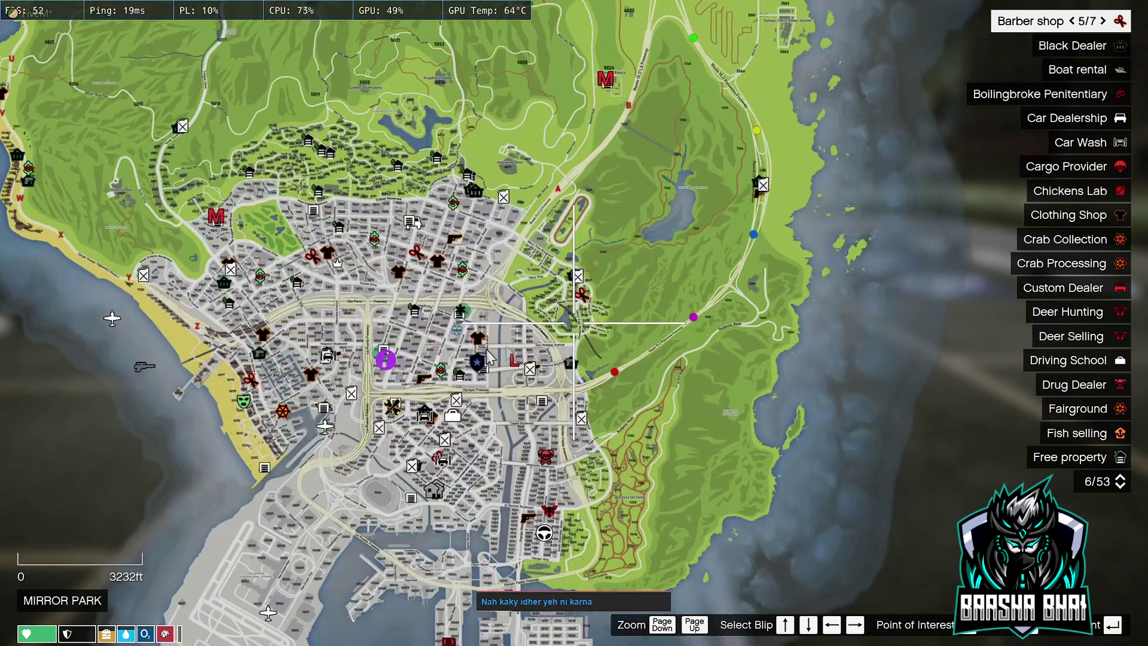
pyautogui.press('w')
pyautogui.scroll(-4, 468, 300)
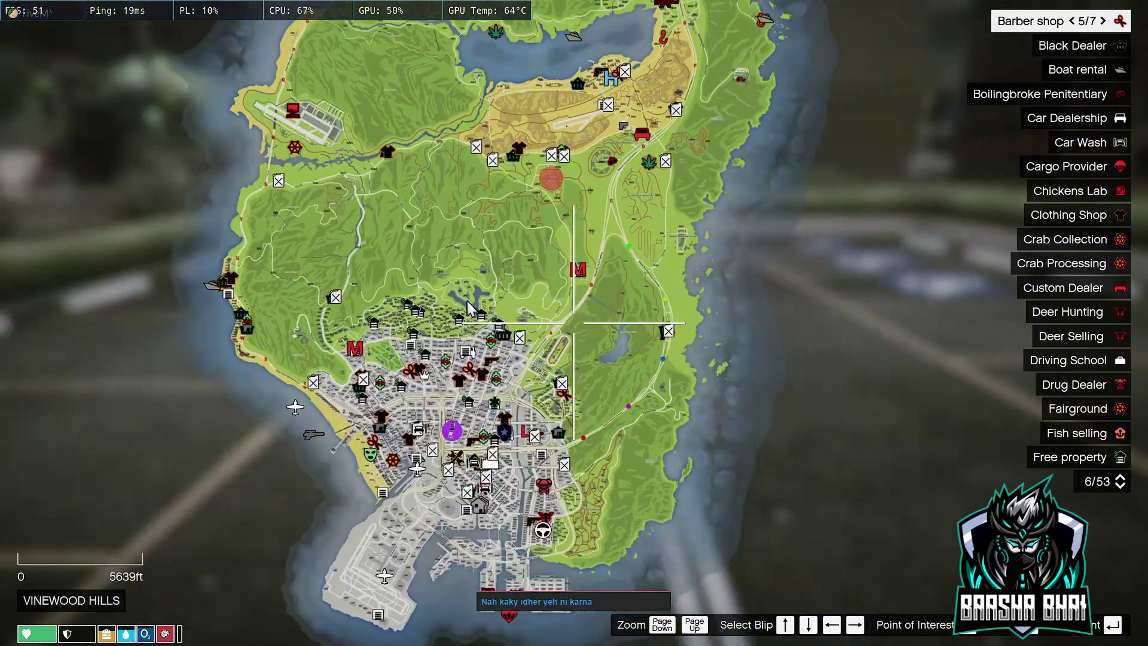
pyautogui.scroll(2, 467, 300)
pyautogui.press('w')
pyautogui.scroll(3, 500, 273)
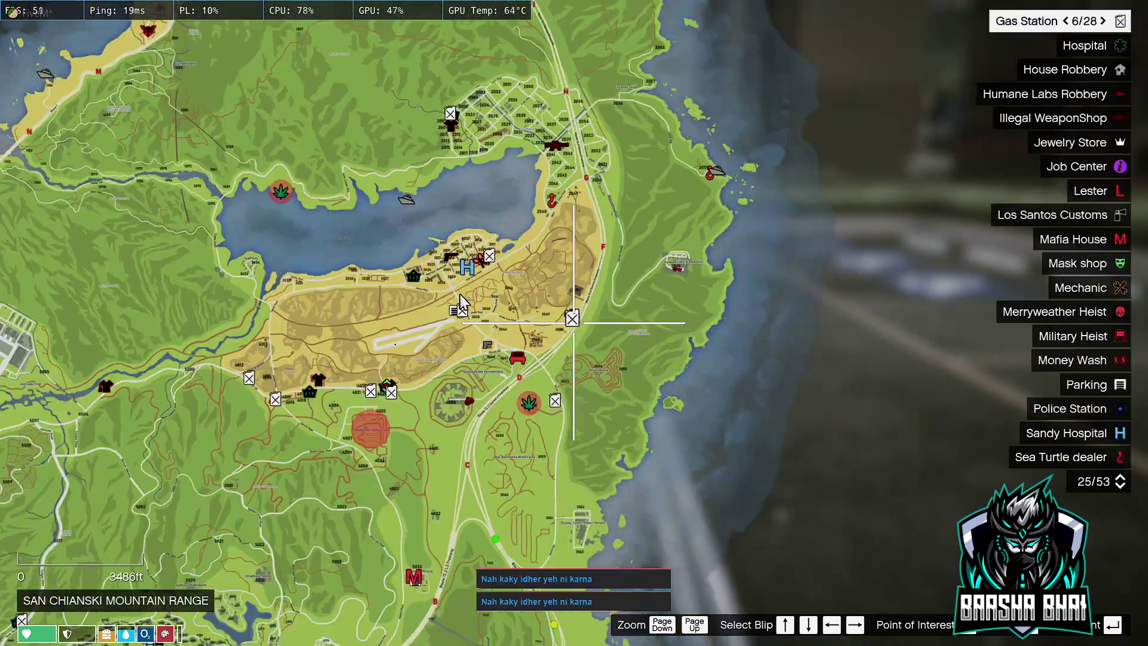
pyautogui.press('Left')
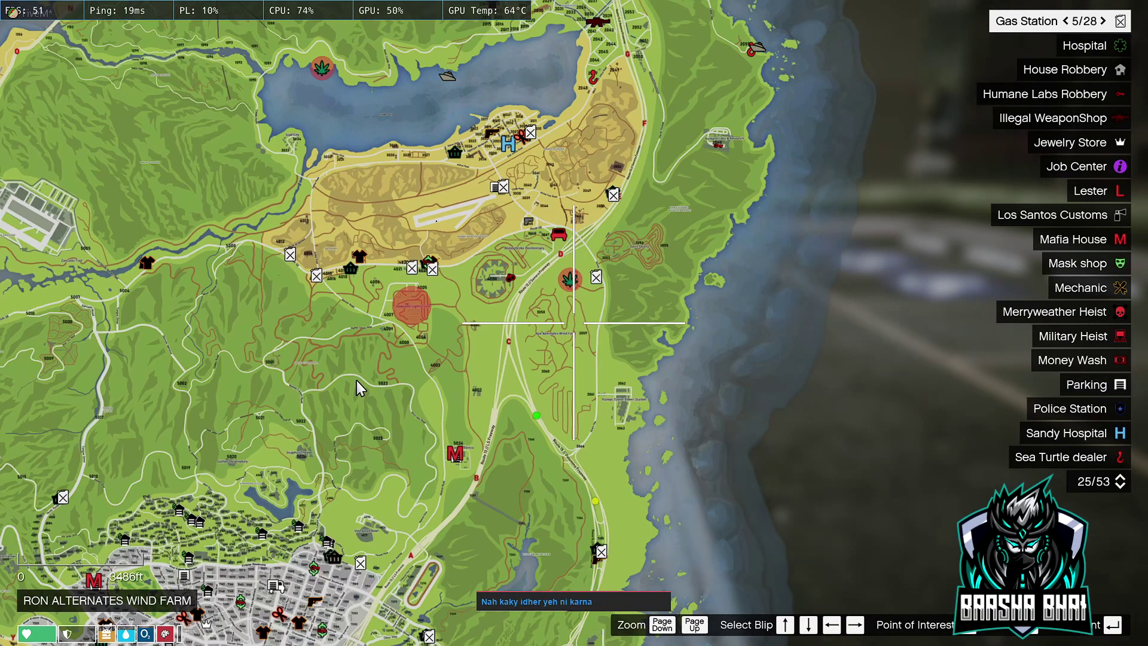
pyautogui.press('s')
pyautogui.scroll(-2, 359, 387)
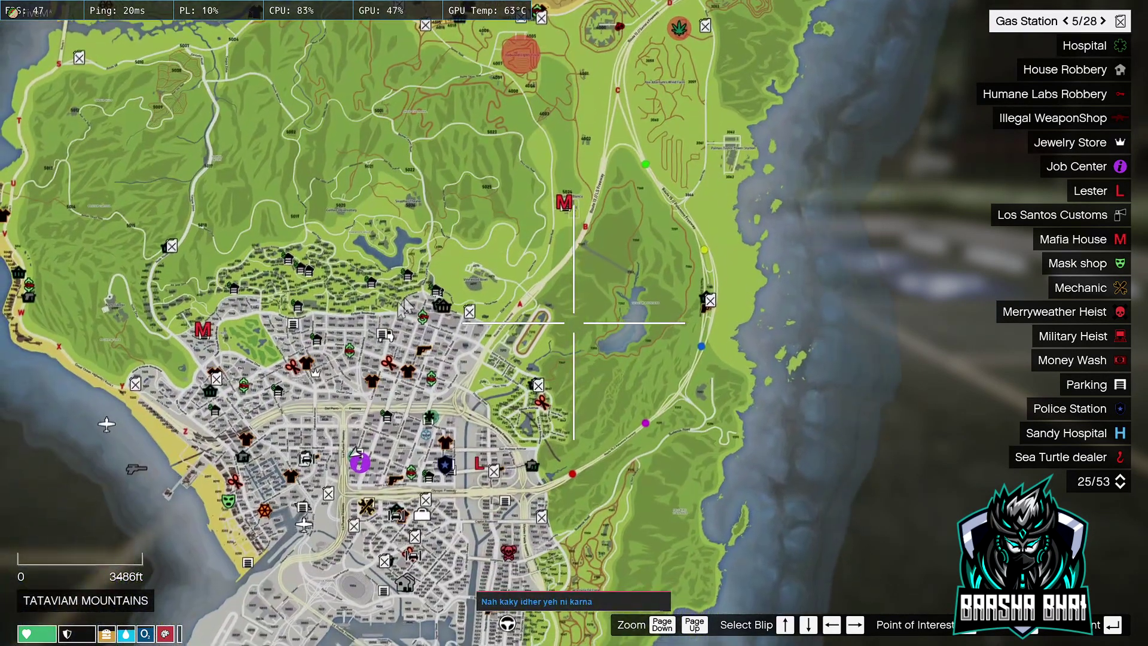
# Pan the map past the mountains, Vinewood Racetrack and downtown to the whole island, then show the desktop.
pyautogui.moveTo(431, 242)
pyautogui.mouseDown()
pyautogui.moveTo(412, 267)
pyautogui.moveTo(411, 341)
pyautogui.mouseUp()
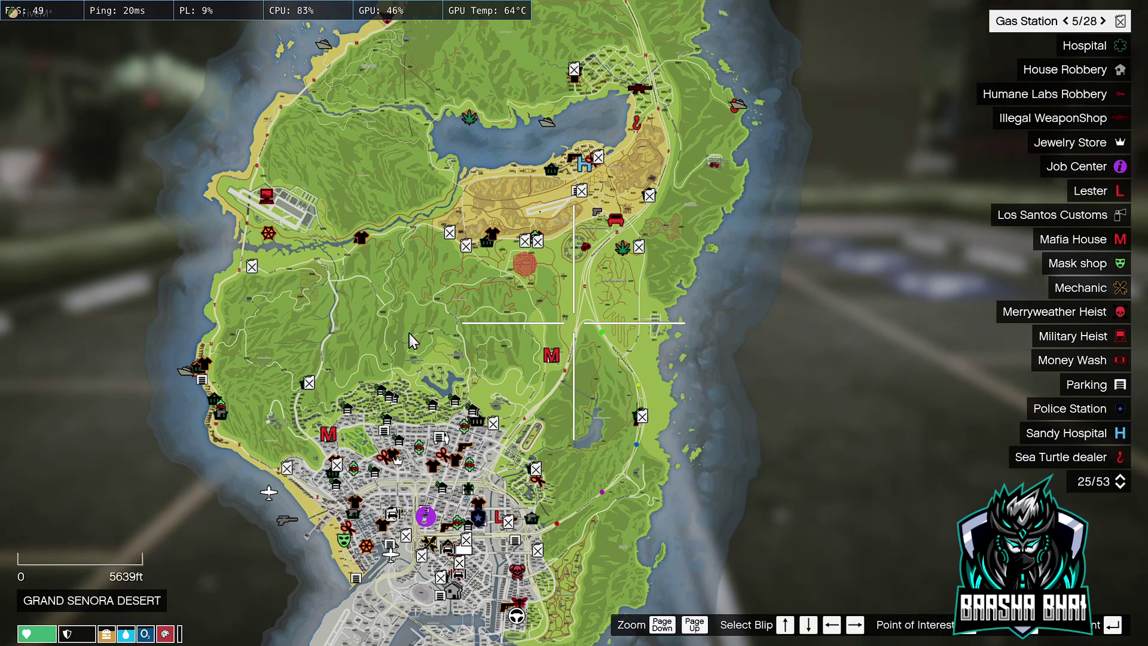
pyautogui.scroll(2, 411, 341)
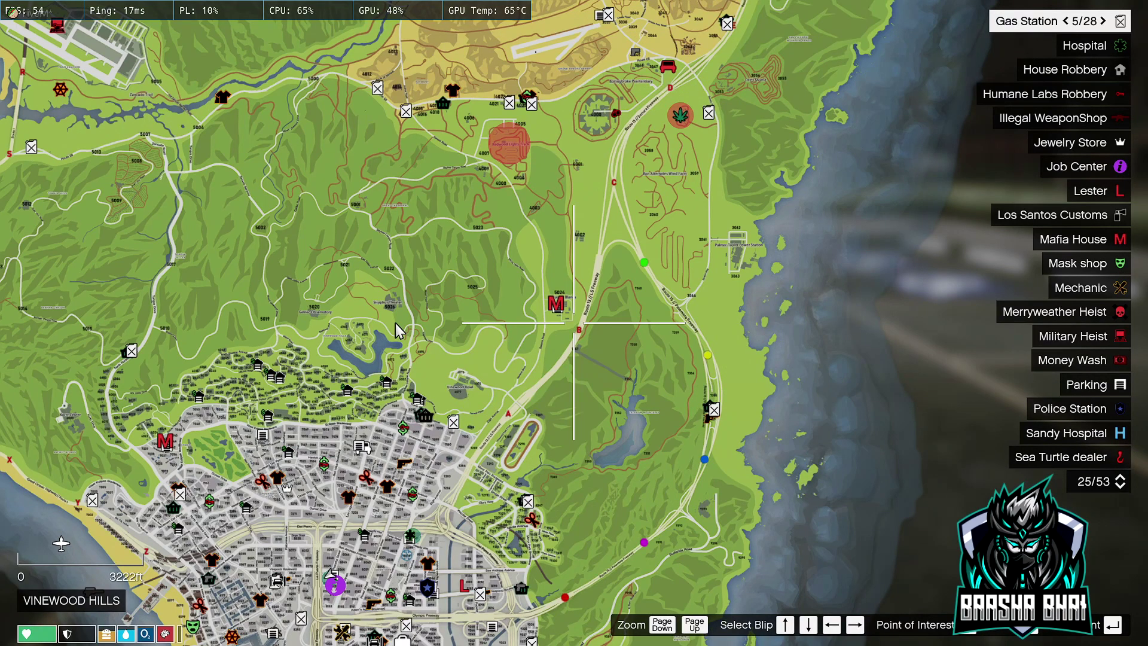
pyautogui.moveTo(424, 344); pyautogui.dragTo(475, 252)
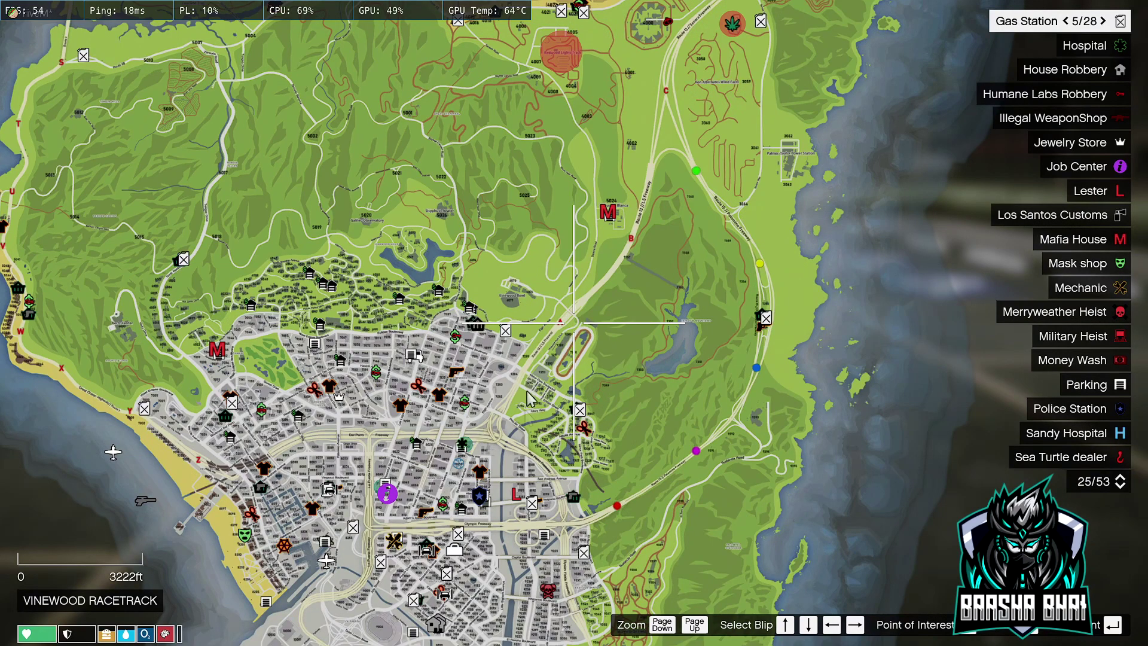
pyautogui.moveTo(529, 398); pyautogui.dragTo(450, 261)
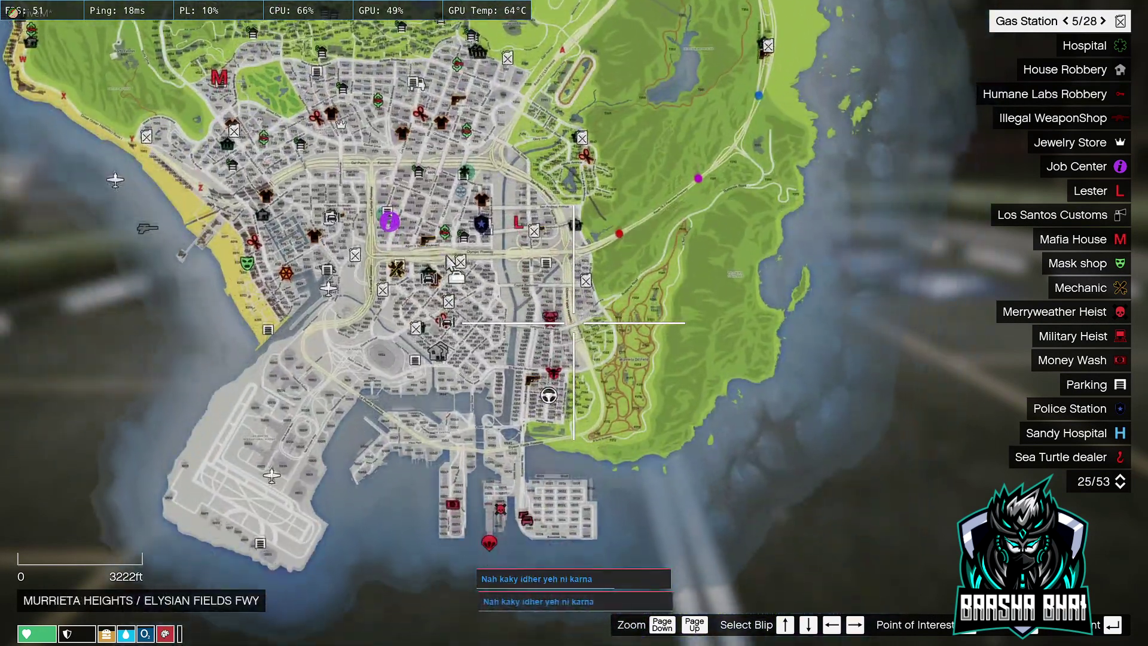
pyautogui.scroll(-3, 449, 261)
pyautogui.moveTo(443, 197)
pyautogui.mouseDown()
pyautogui.moveTo(439, 314)
pyautogui.moveTo(404, 328)
pyautogui.mouseUp()
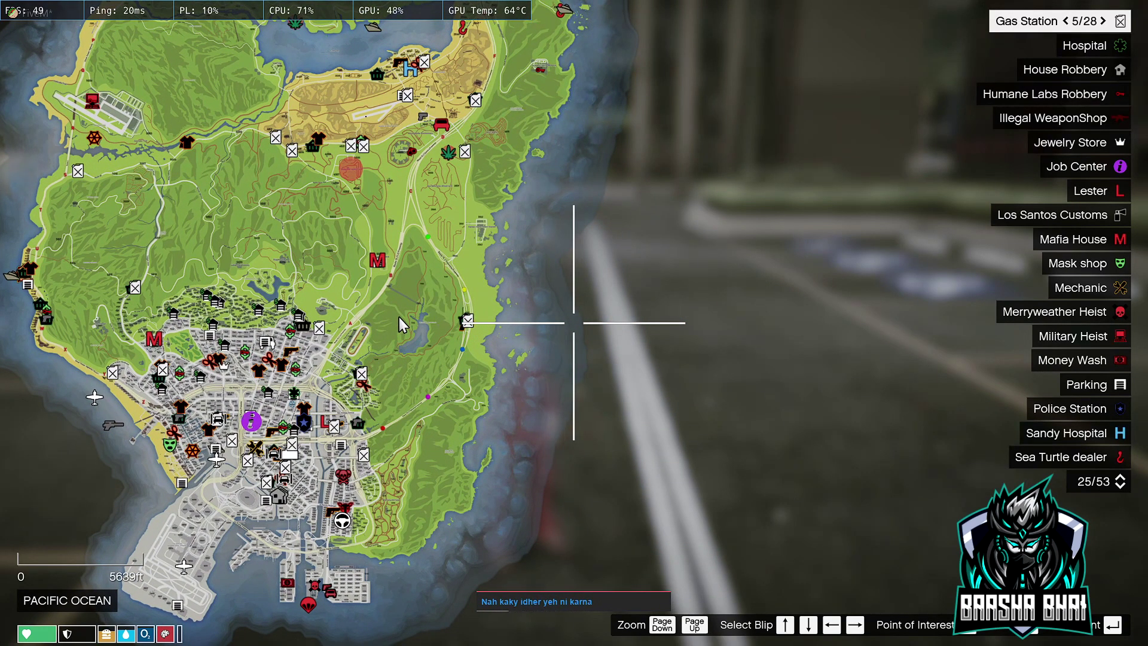
pyautogui.press('super+d')
# Refresh the desktop and open the New Volume (H:) drive in File Explorer.
pyautogui.rightClick(483, 238)
pyautogui.click(528, 288)
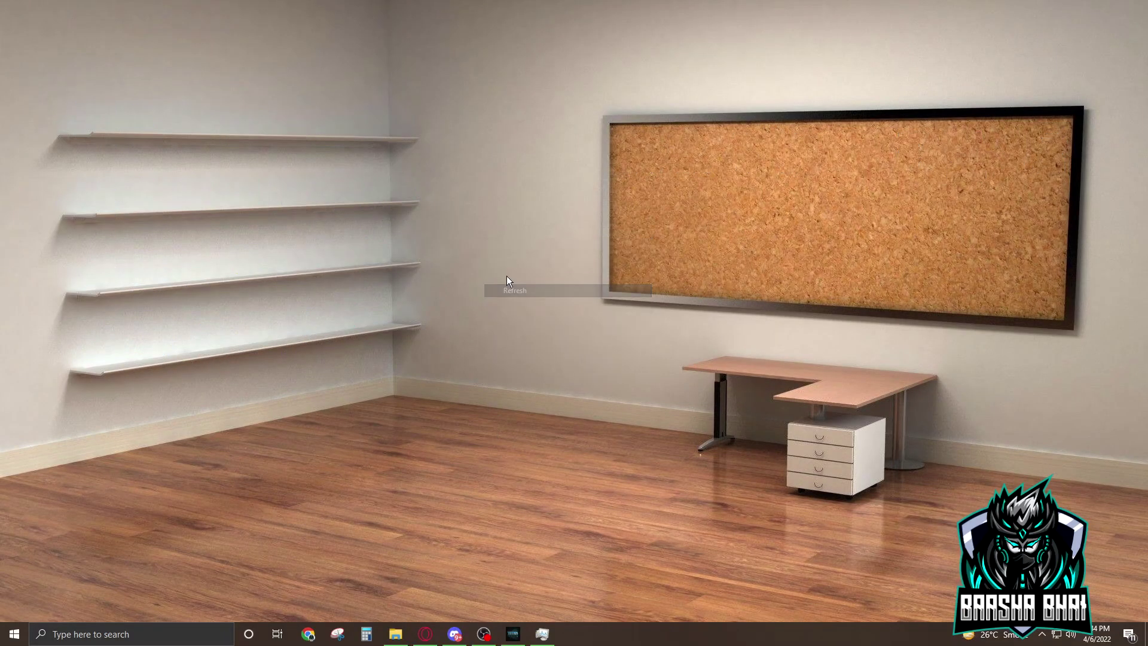
pyautogui.rightClick(508, 276)
pyautogui.click(536, 327)
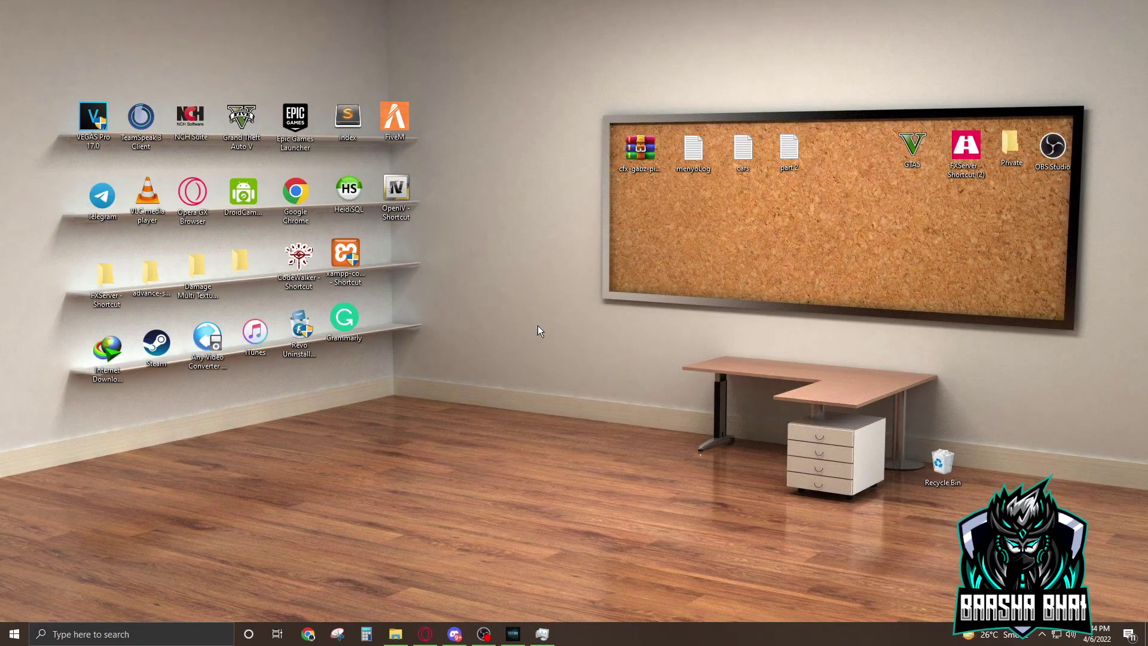
pyautogui.click(387, 640)
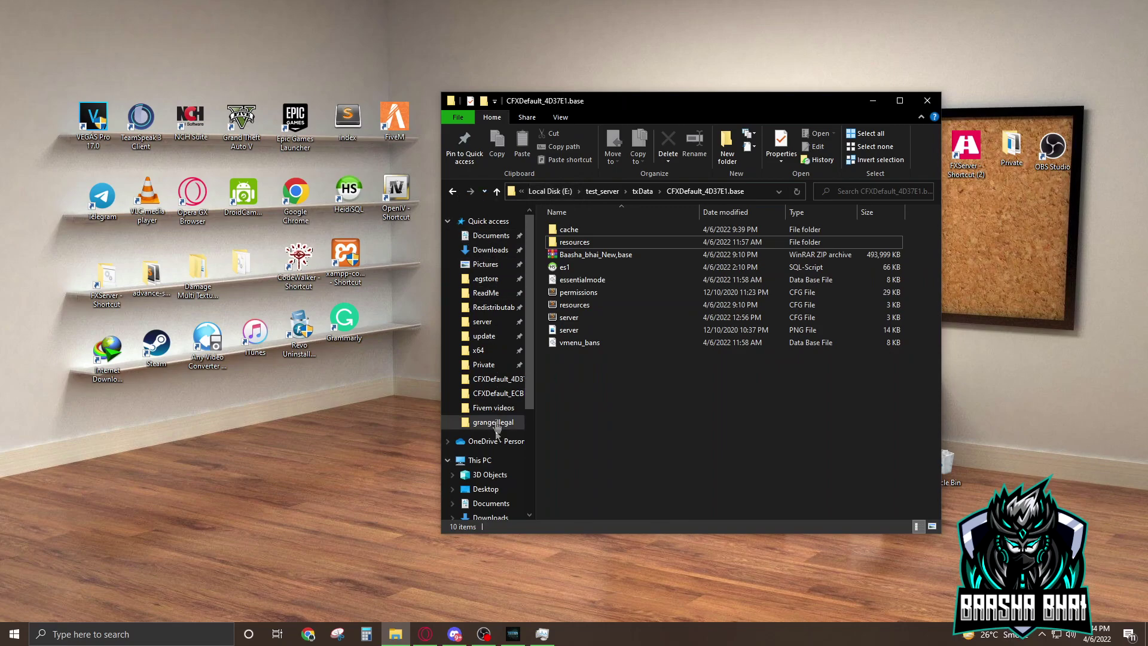
pyautogui.click(479, 460)
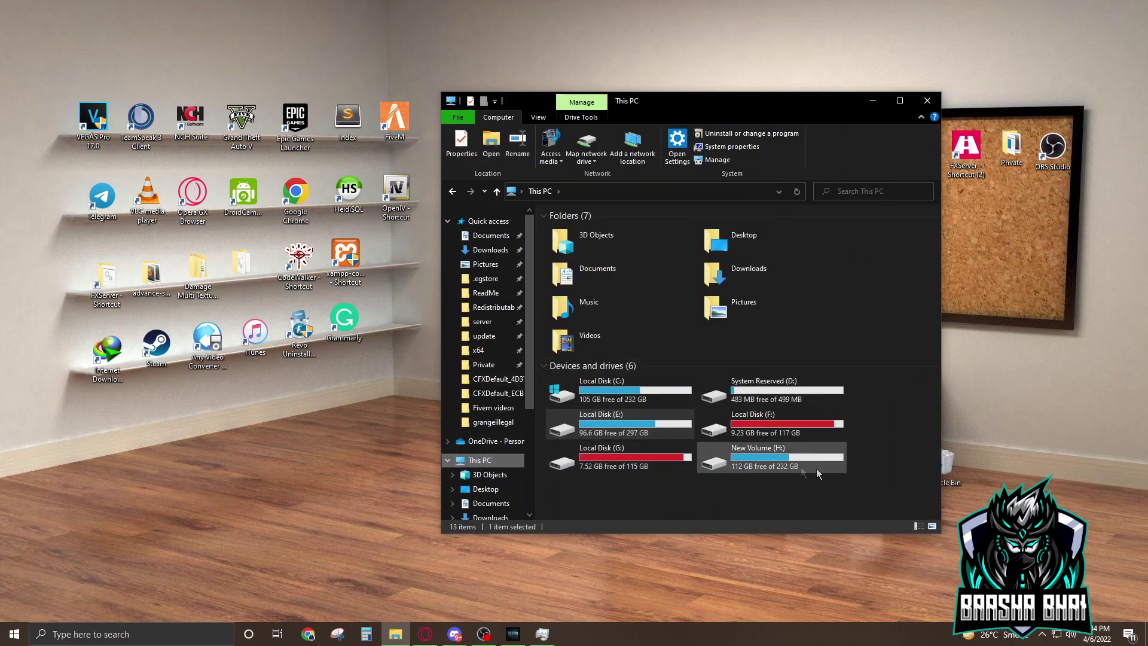
pyautogui.doubleClick(771, 467)
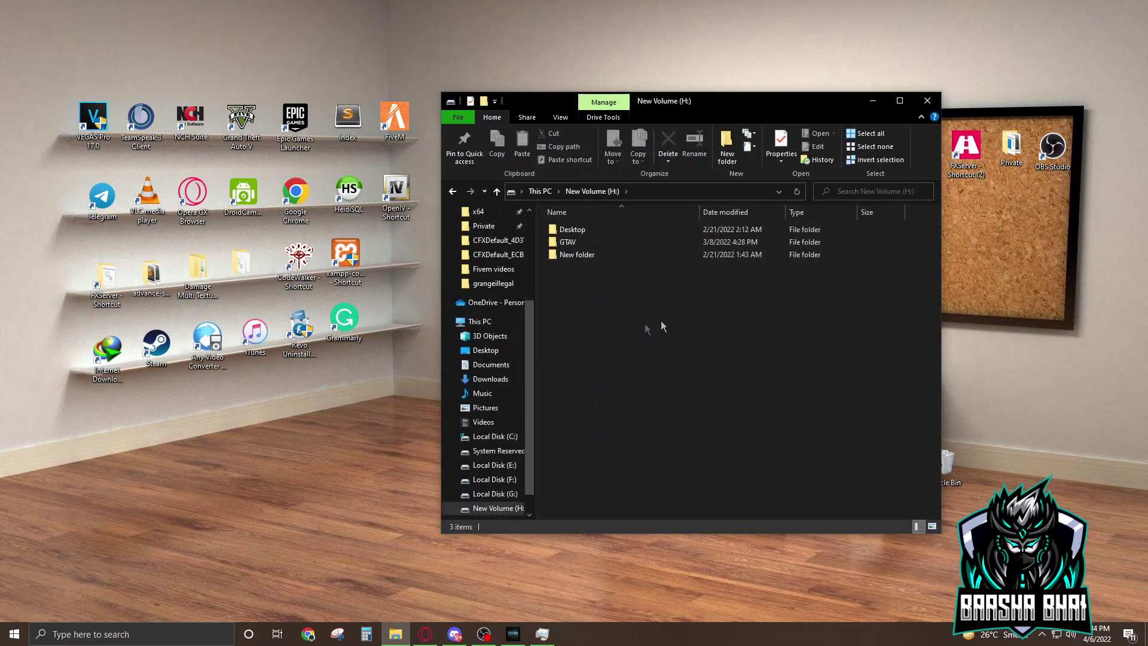
# Create a new folder named Testserver2 on the H: drive.
pyautogui.rightClick(605, 332)
pyautogui.moveTo(652, 479)
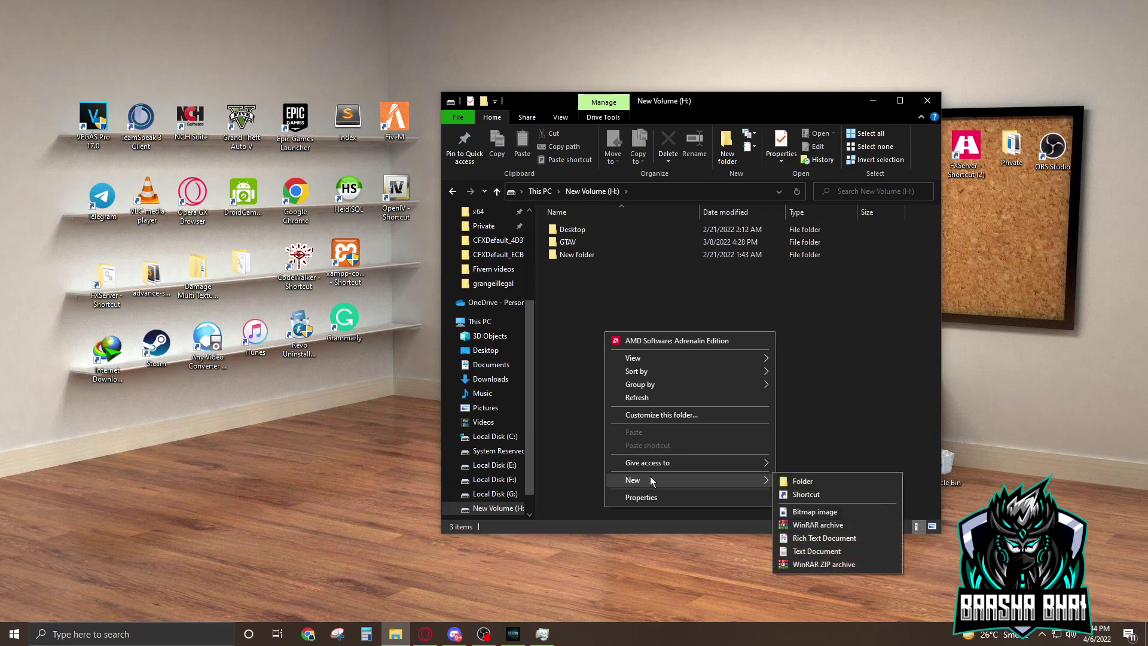
pyautogui.click(812, 483)
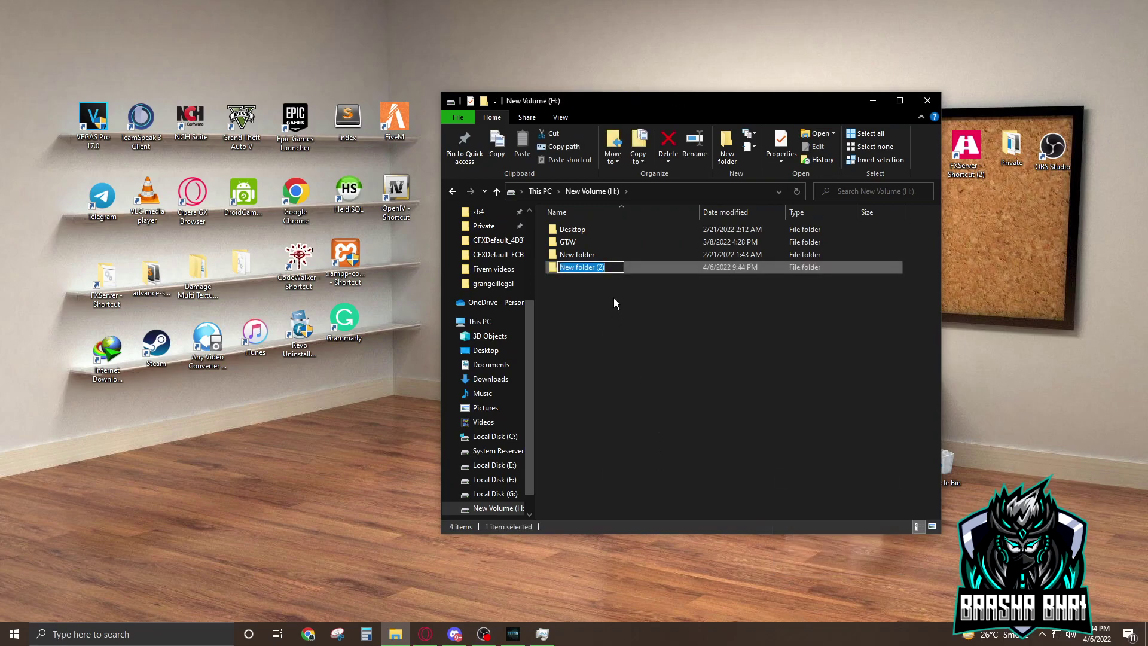
pyautogui.write('Test')
pyautogui.write('server2')
pyautogui.click(626, 270)
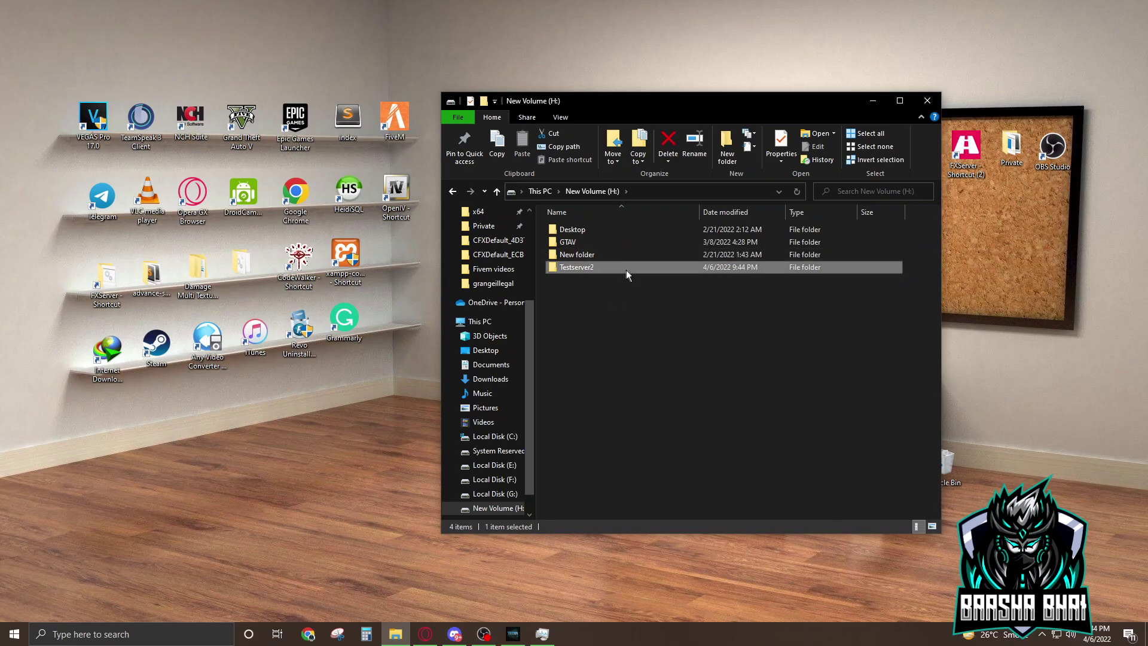
# Inside Testserver2, create a new folder named FXserver.
pyautogui.doubleClick(624, 271)
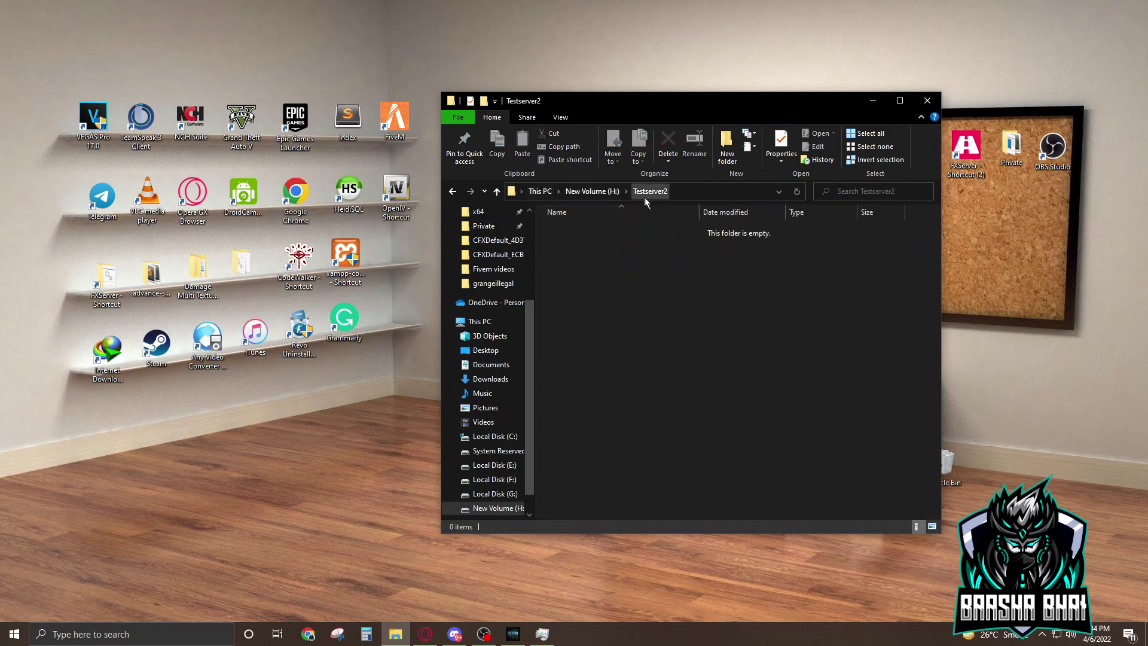
pyautogui.rightClick(616, 336)
pyautogui.moveTo(671, 502)
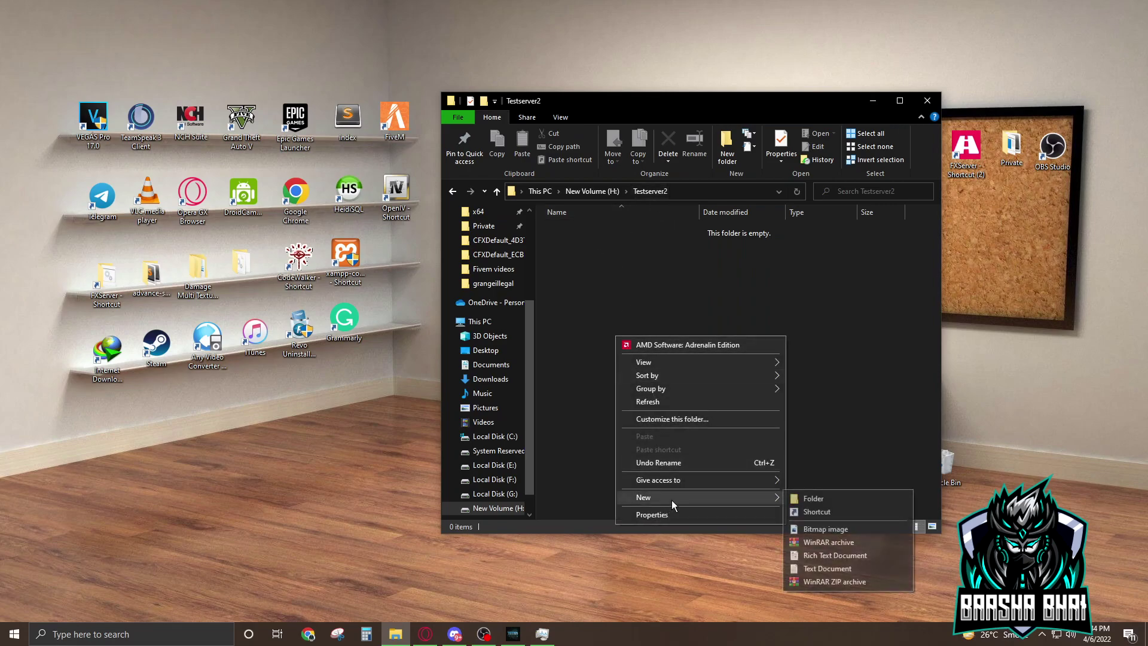
pyautogui.click(820, 499)
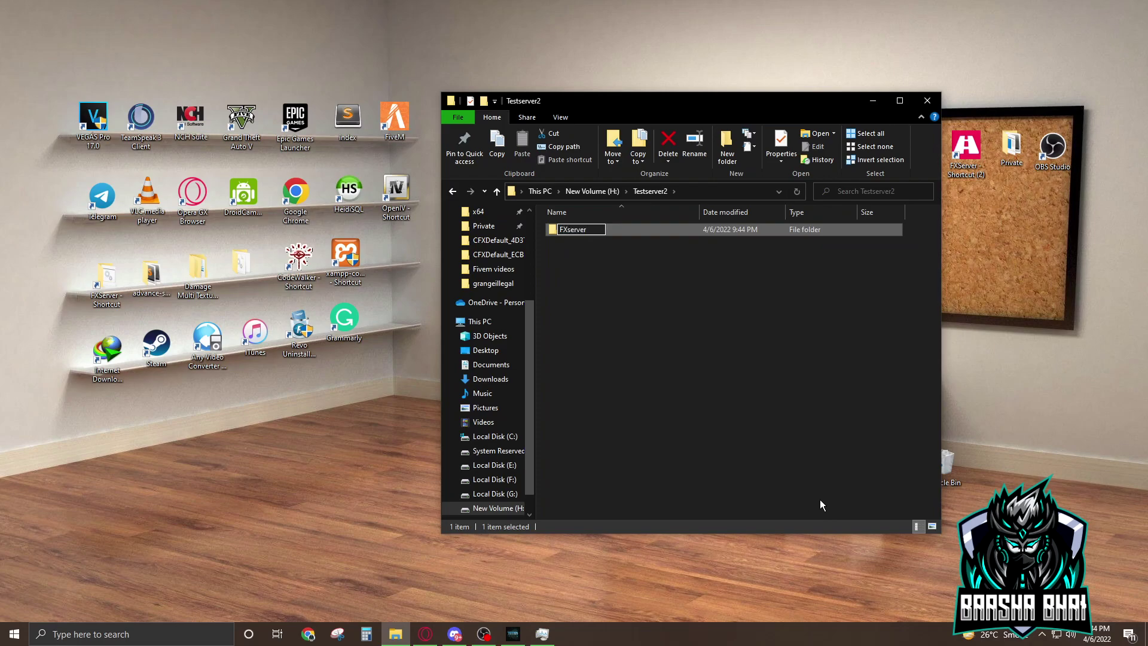
pyautogui.press('Return')
pyautogui.click(716, 353)
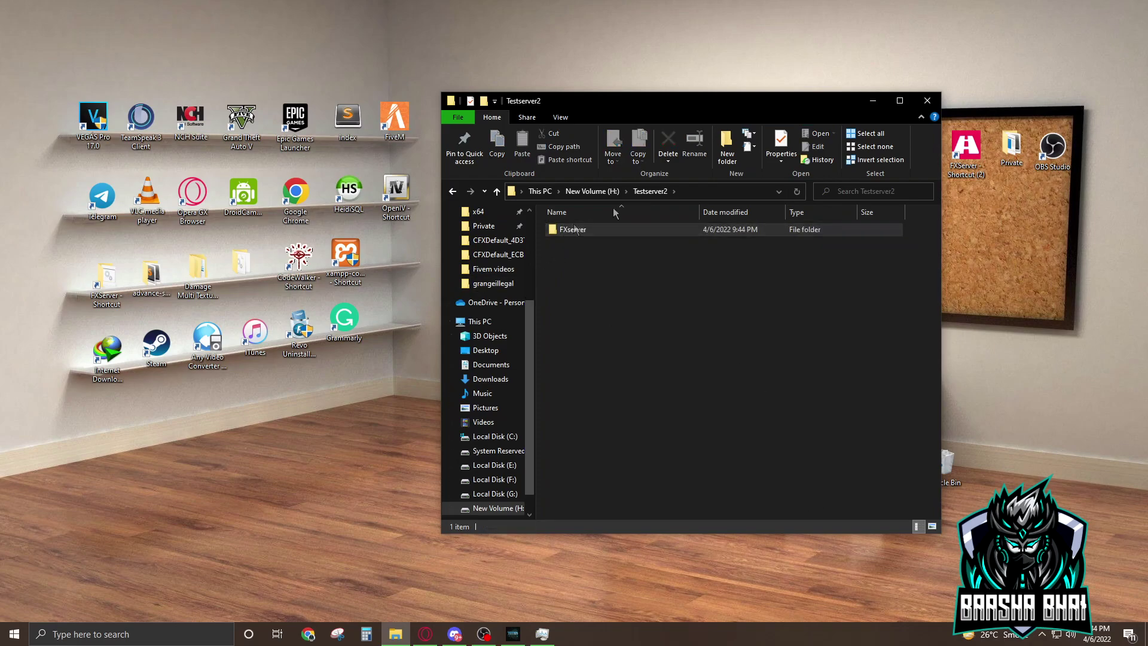
pyautogui.moveTo(643, 102)
pyautogui.mouseDown()
pyautogui.moveTo(566, 95)
pyautogui.moveTo(514, 52)
pyautogui.mouseUp()
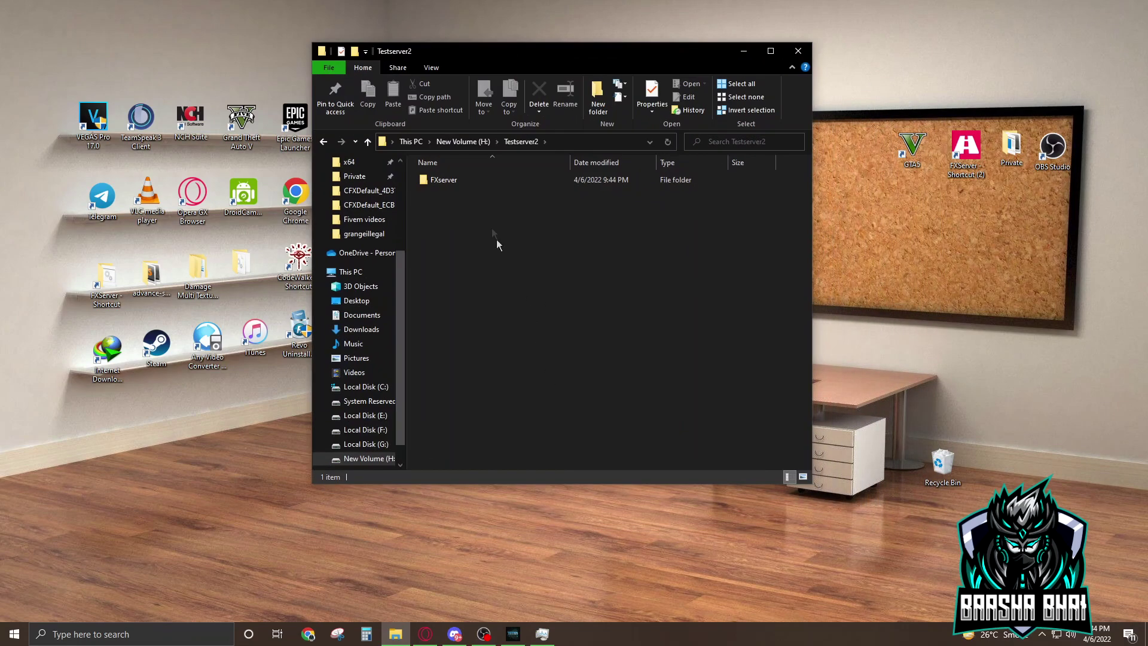
pyautogui.click(425, 634)
# Search Google for 'fxserver artifacts' and download the recommended Windows server build as server (3).7z.
pyautogui.click(1027, 9)
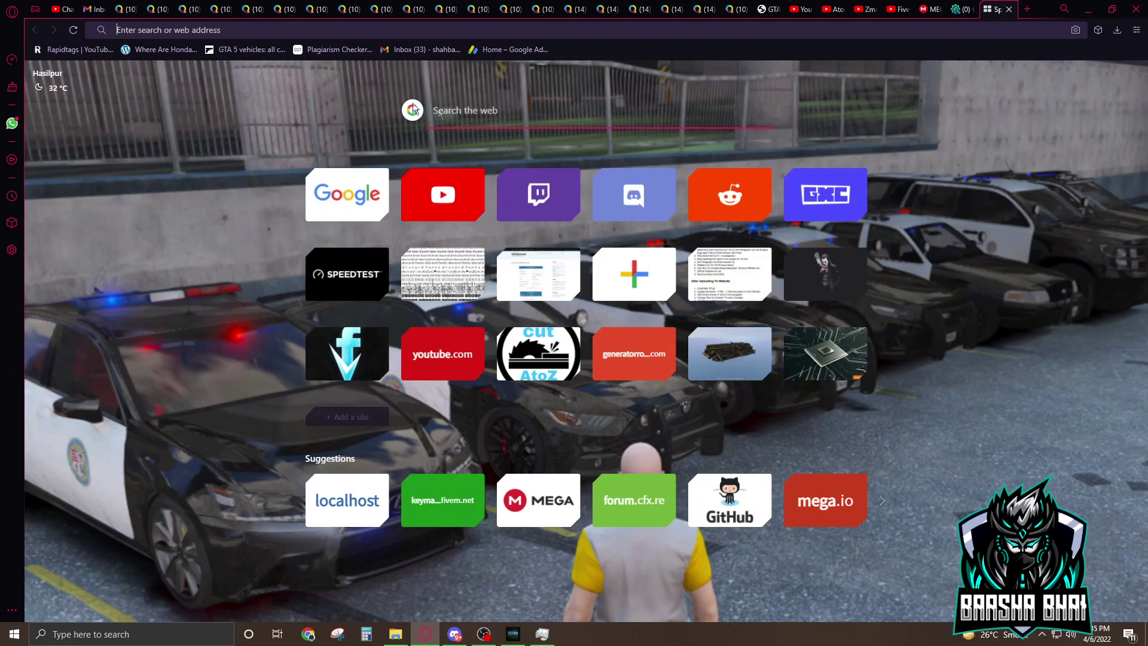
pyautogui.write('x')
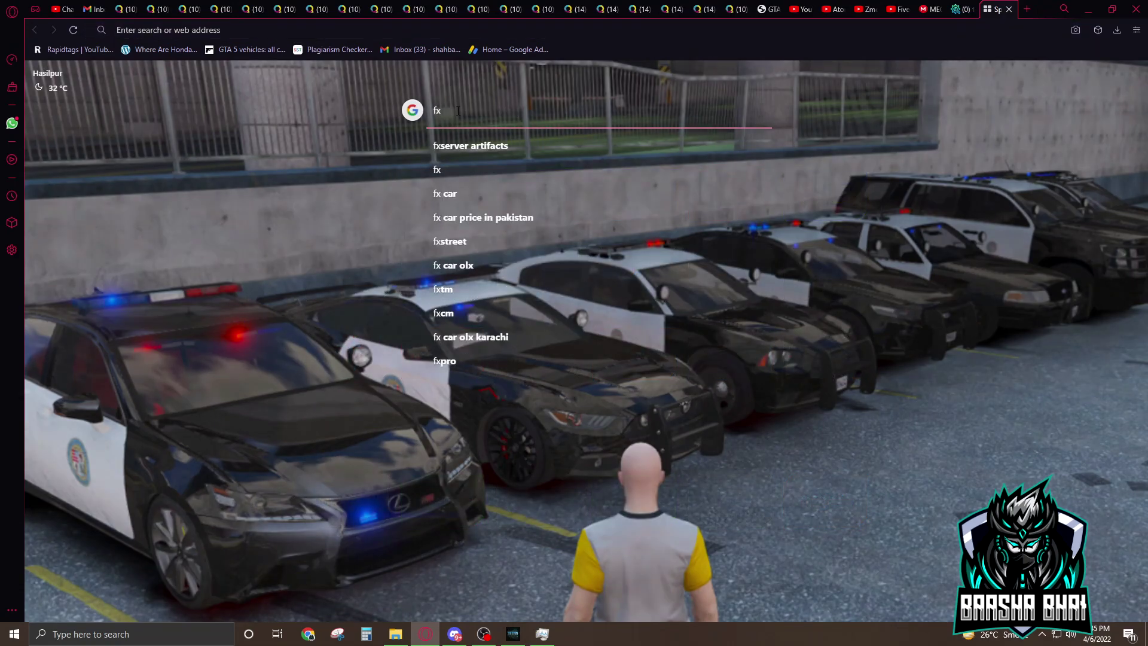
pyautogui.press('Down')
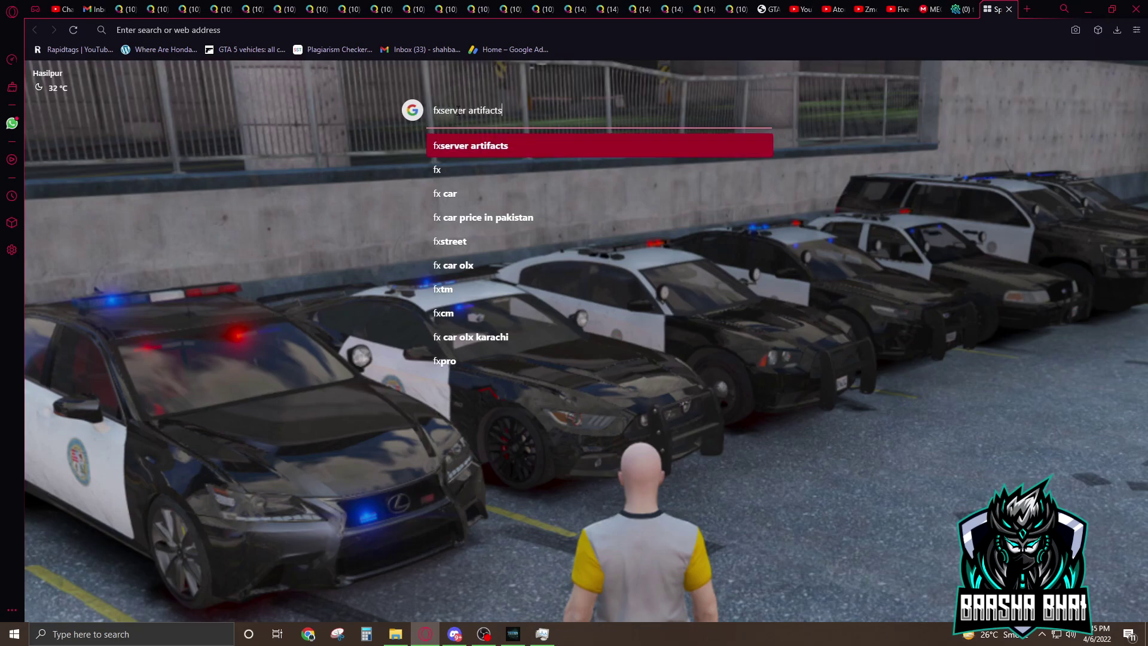
pyautogui.press('Return')
pyautogui.click(230, 203)
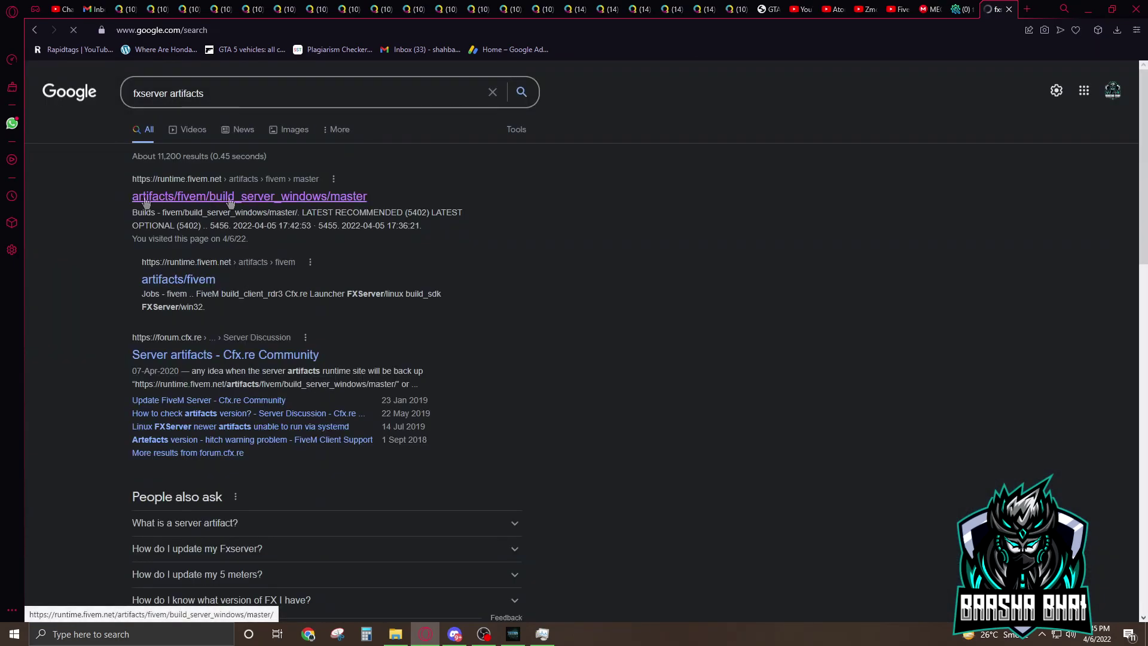
pyautogui.click(229, 203)
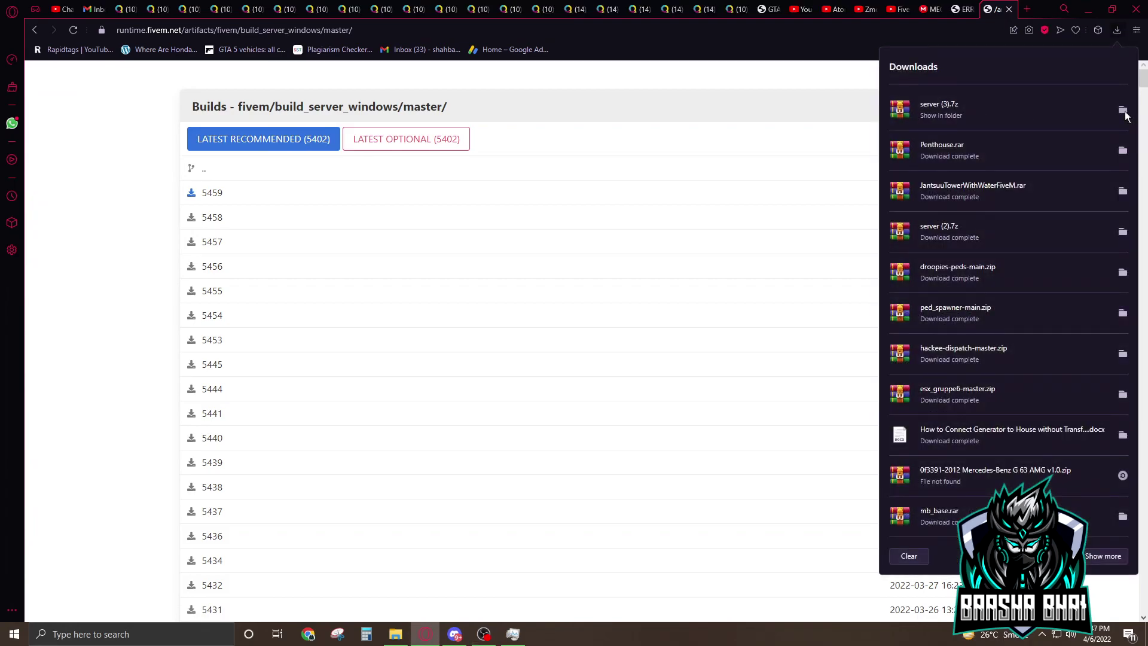
pyautogui.click(1122, 111)
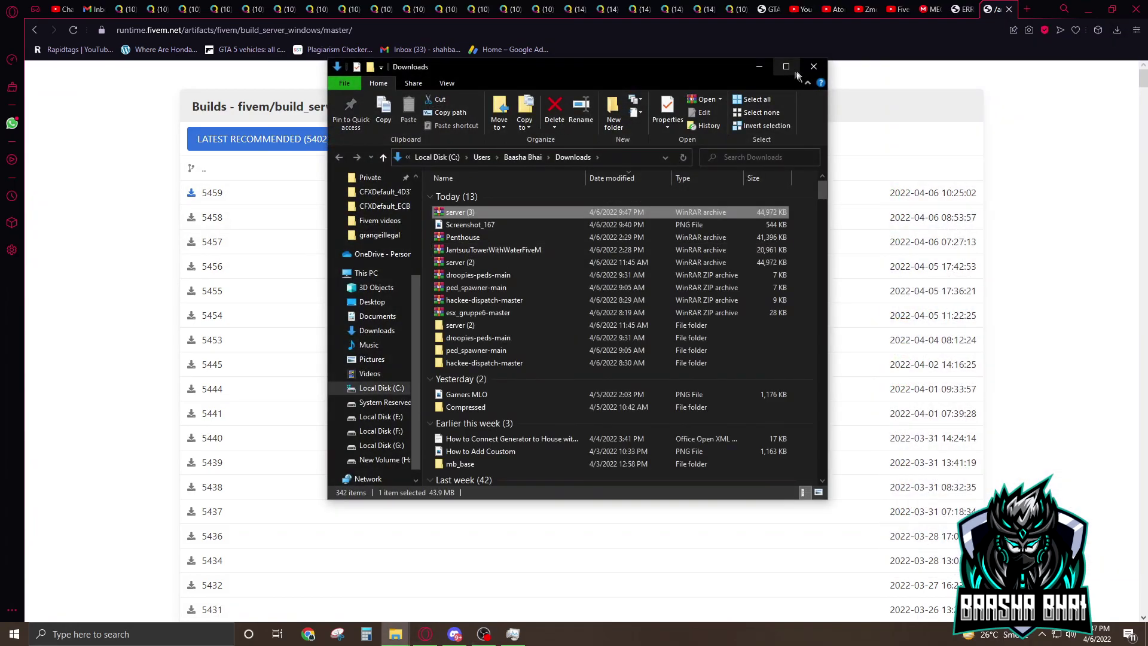
# Open server (3).7z in WinRAR and open the FXserver folder inside Testserver2.
pyautogui.click(786, 67)
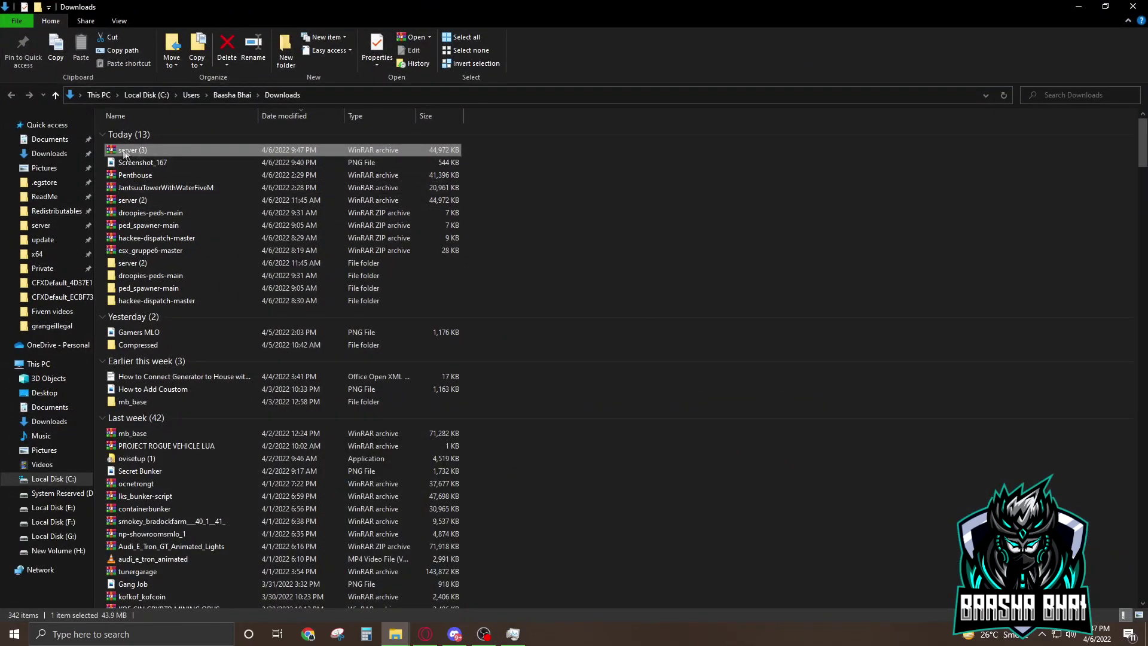
pyautogui.hotkey('ctrl', 'c')
pyautogui.doubleClick(132, 152)
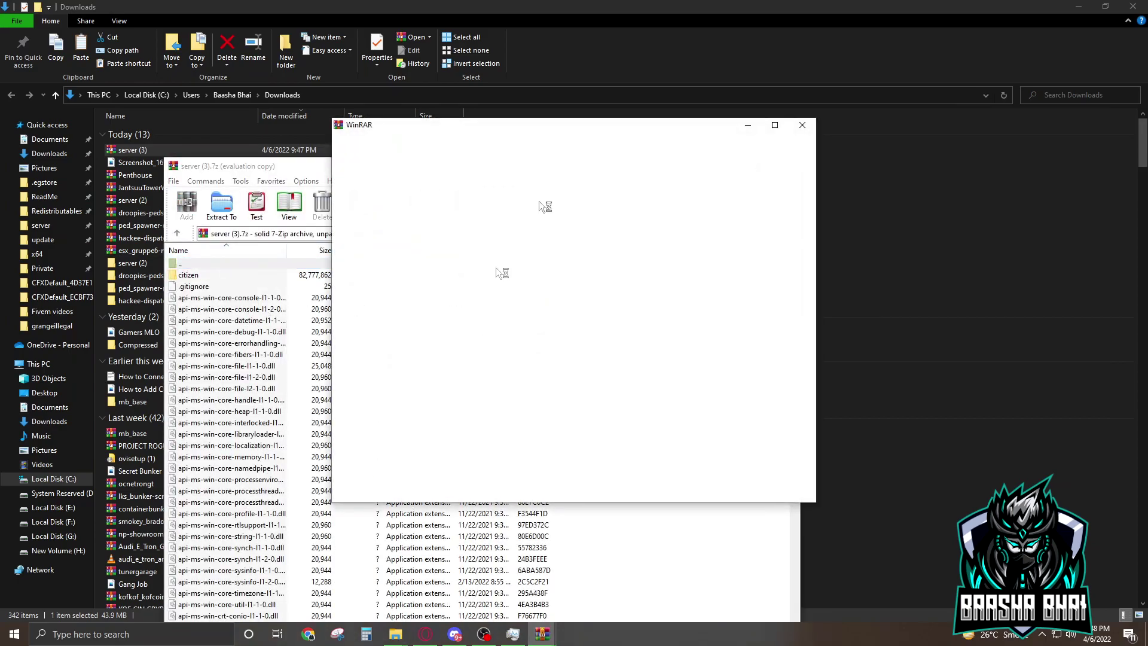
pyautogui.click(1120, 24)
pyautogui.click(1078, 6)
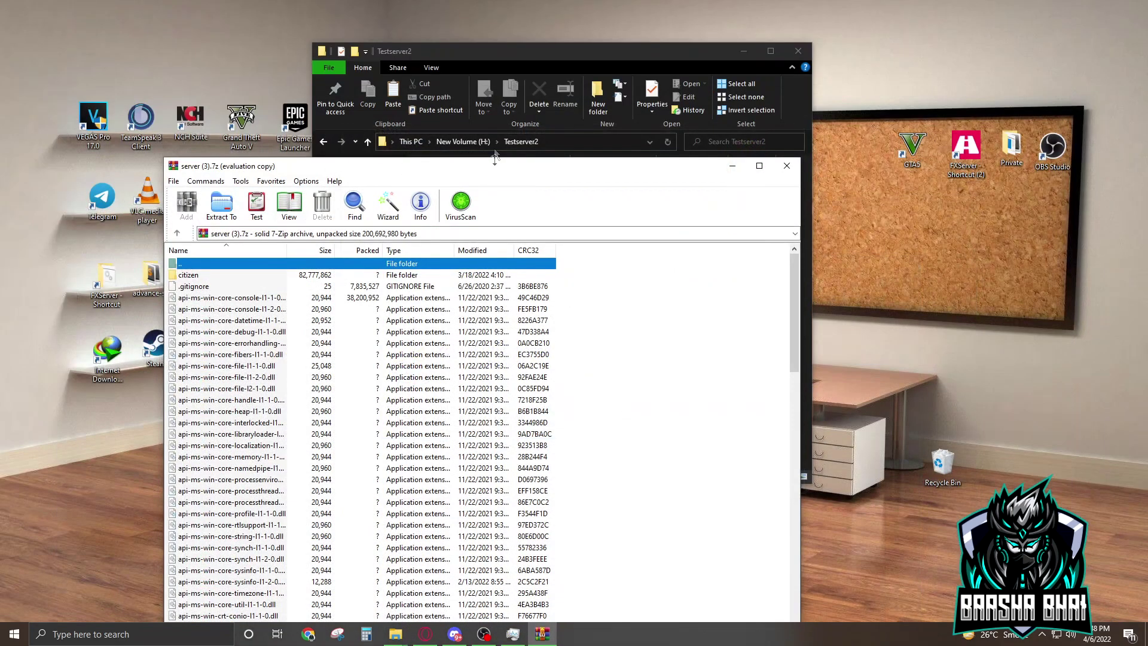
pyautogui.click(564, 55)
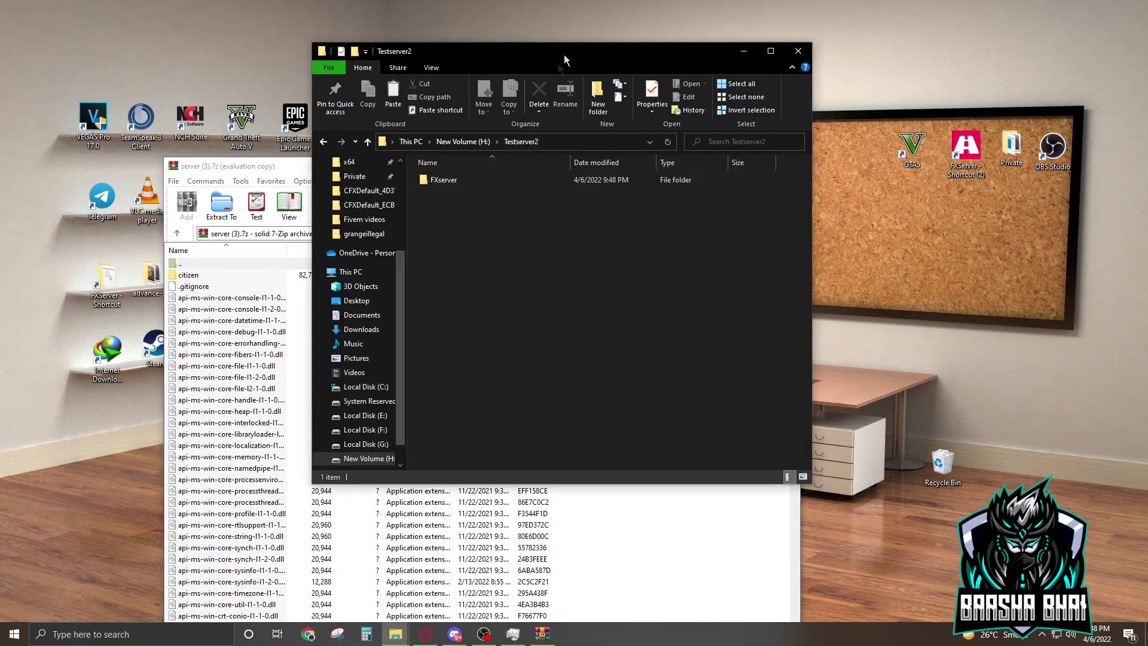
pyautogui.doubleClick(447, 180)
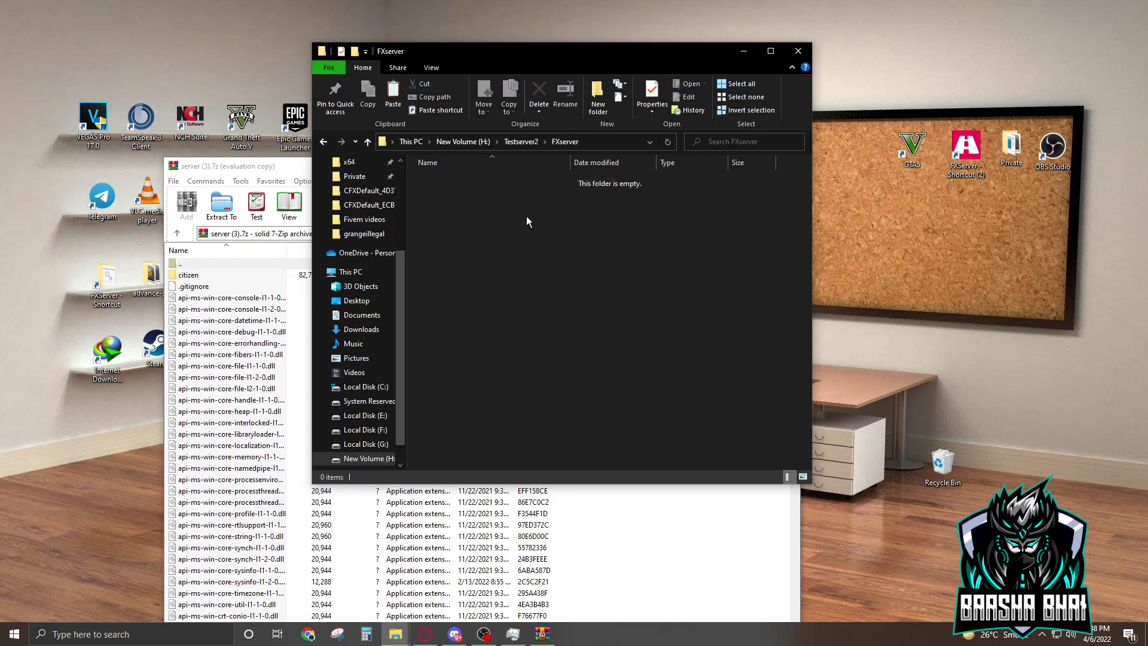
# Extract all archive files into the FXserver folder and close WinRAR.
pyautogui.click(203, 322)
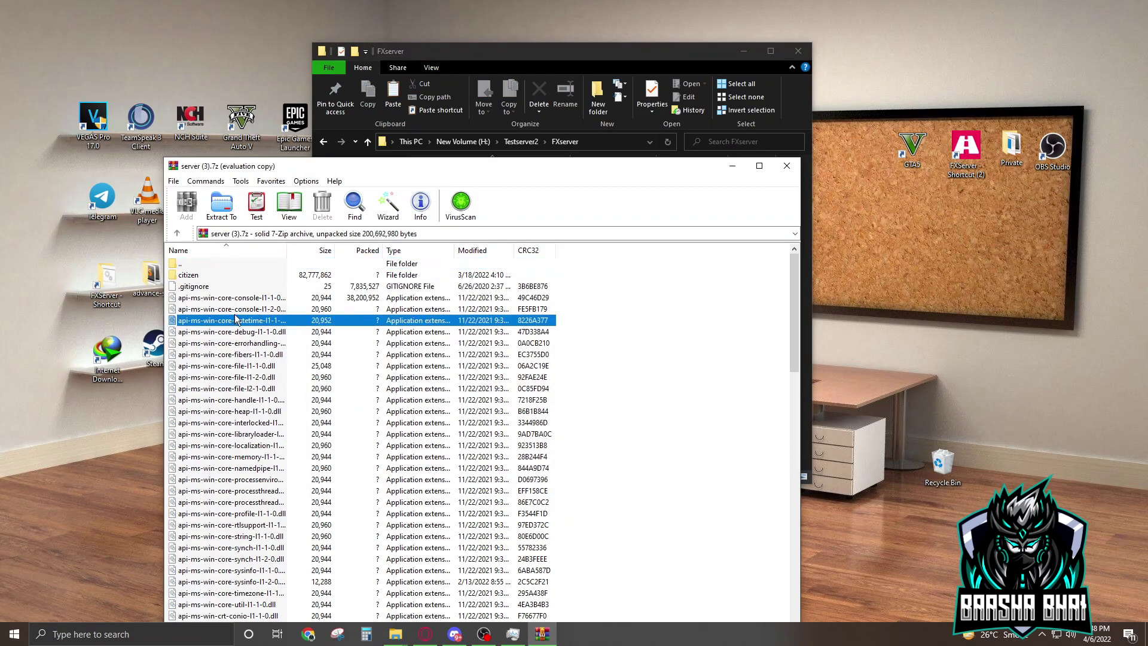
pyautogui.hotkey('ctrl', 'a')
pyautogui.moveTo(302, 397); pyautogui.dragTo(320, 413)
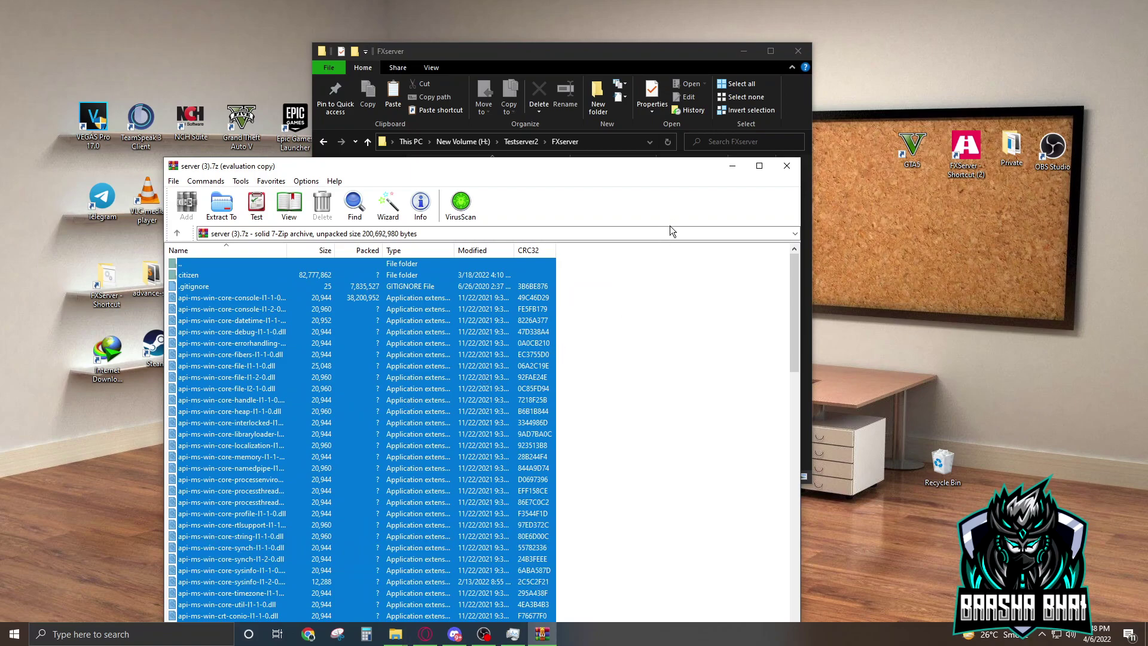
pyautogui.moveTo(690, 58); pyautogui.dragTo(923, 46)
pyautogui.moveTo(342, 468)
pyautogui.mouseDown()
pyautogui.moveTo(816, 350)
pyautogui.moveTo(873, 321)
pyautogui.mouseUp()
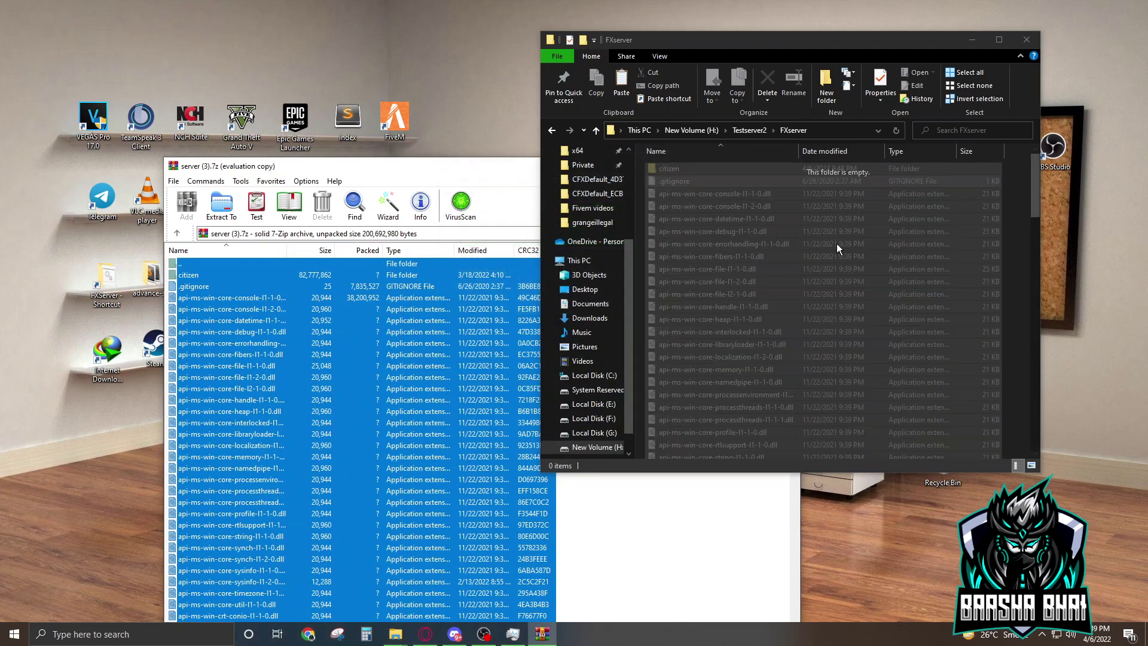
pyautogui.click(506, 165)
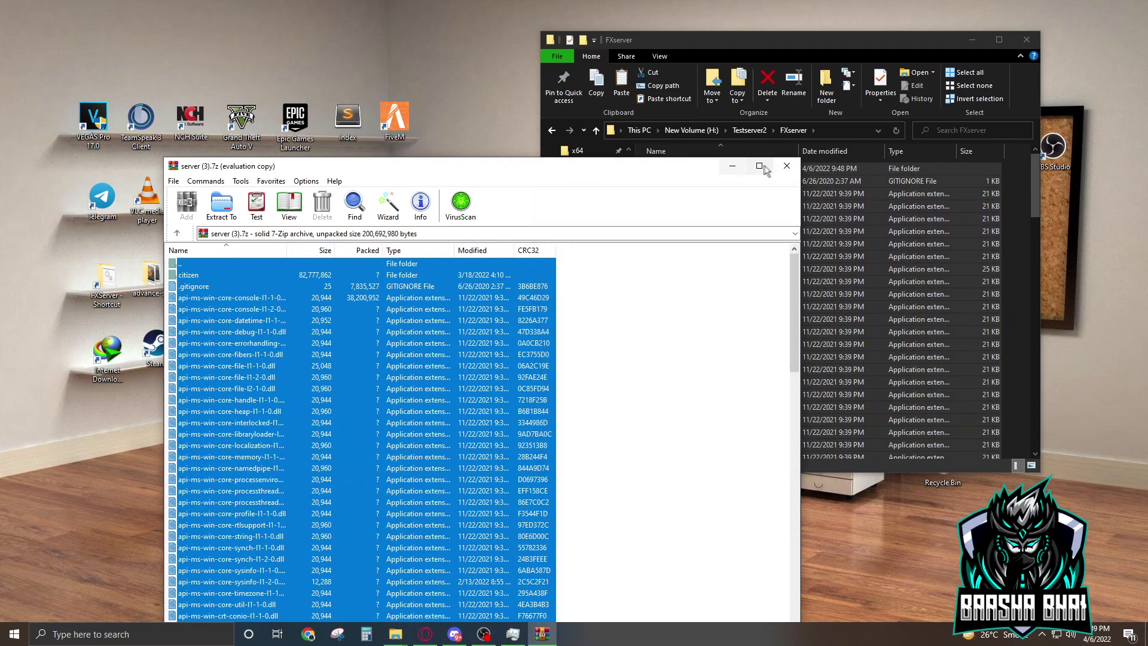
pyautogui.click(787, 167)
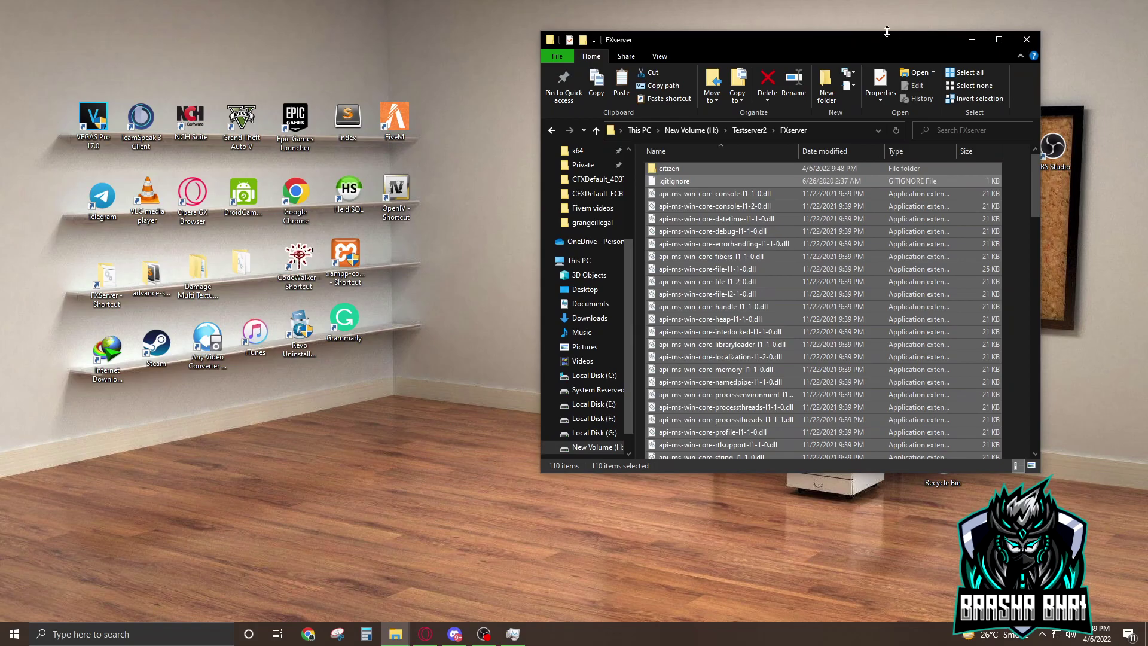
pyautogui.moveTo(887, 31); pyautogui.dragTo(515, 35)
pyautogui.click(479, 285)
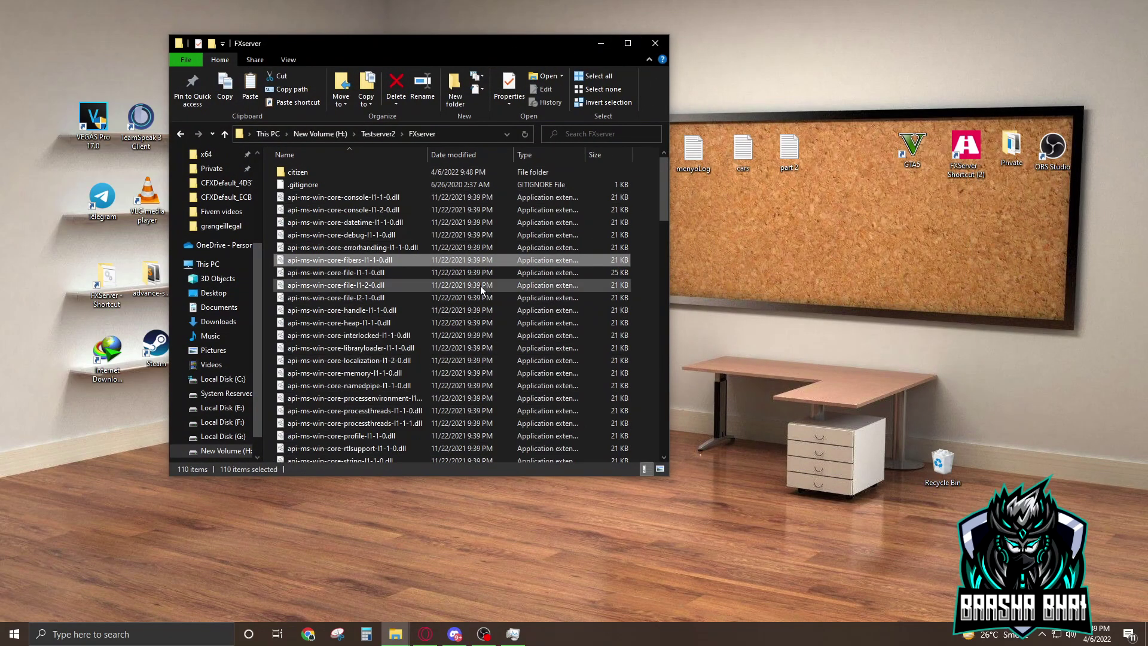
# Launch FXServer.exe from the FXserver folder and allow it on private networks.
pyautogui.scroll(-20, 394, 379)
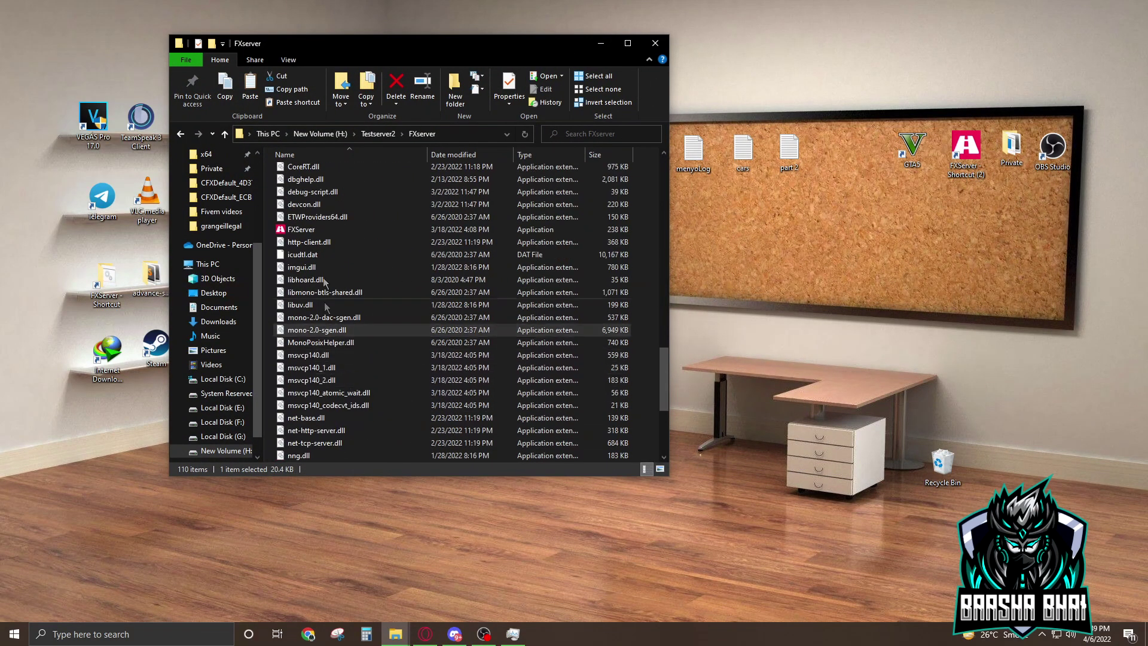
pyautogui.moveTo(304, 232)
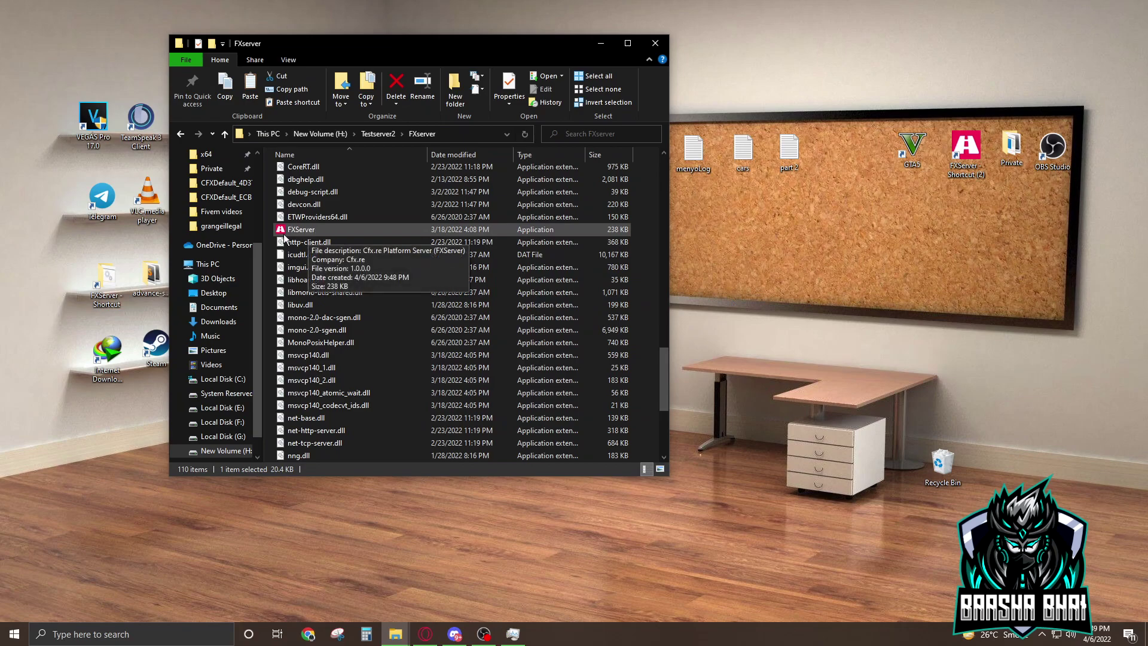
pyautogui.doubleClick(306, 231)
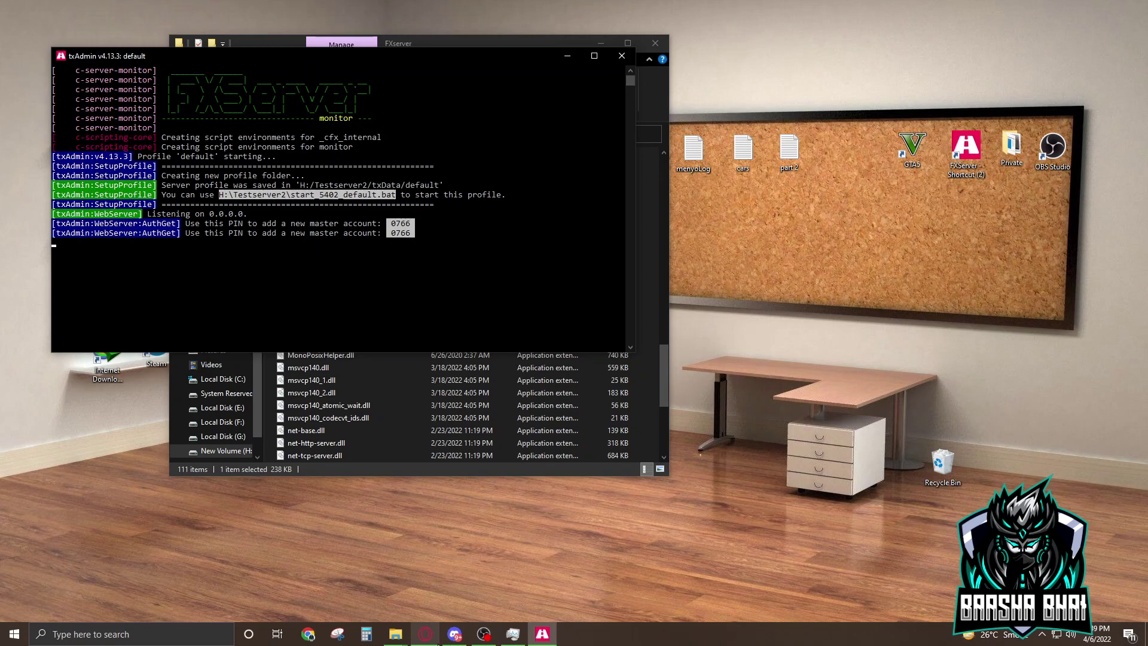
pyautogui.click(436, 348)
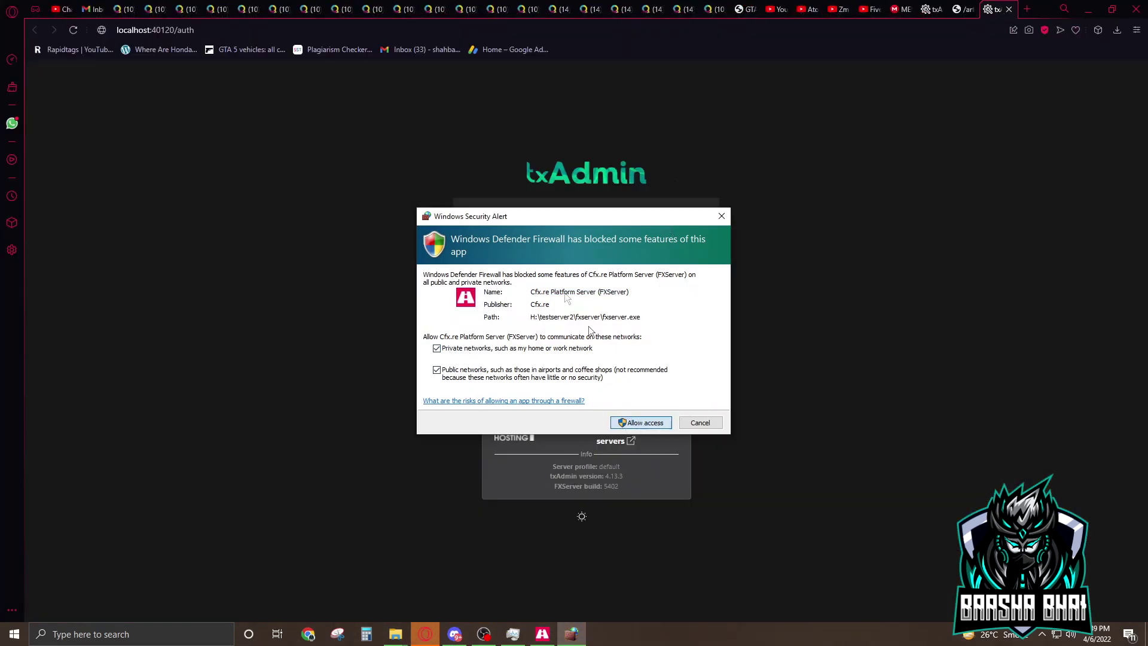
# Grant firewall access, link the Cfx.re account with the console PIN, and authorize txAdmin.
pyautogui.click(640, 422)
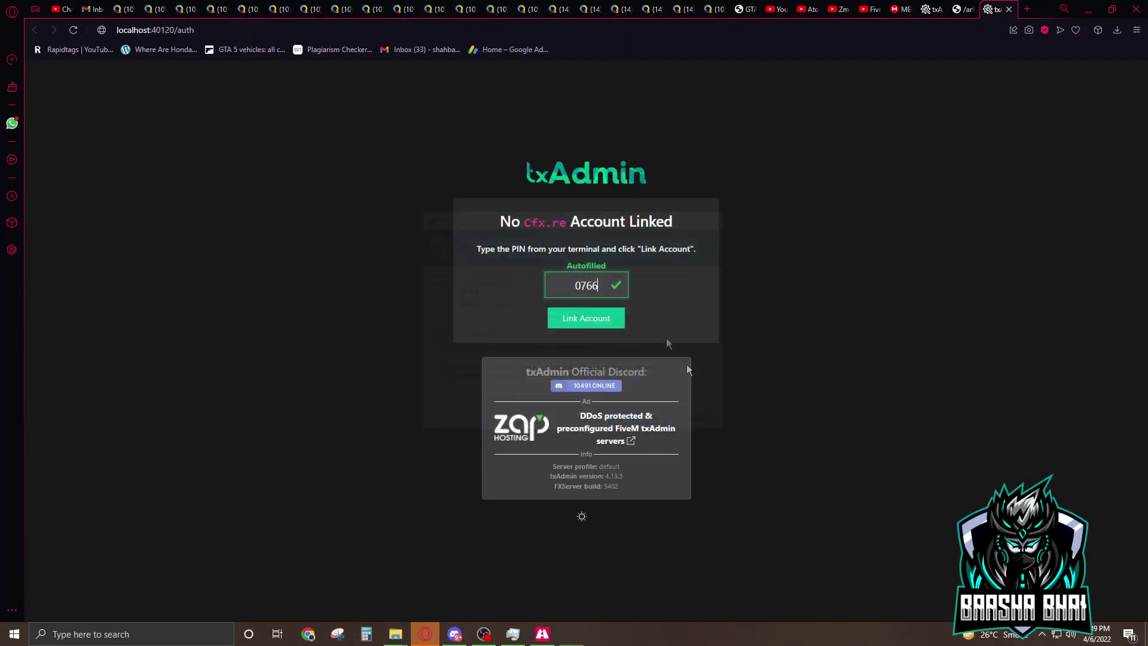
pyautogui.click(575, 327)
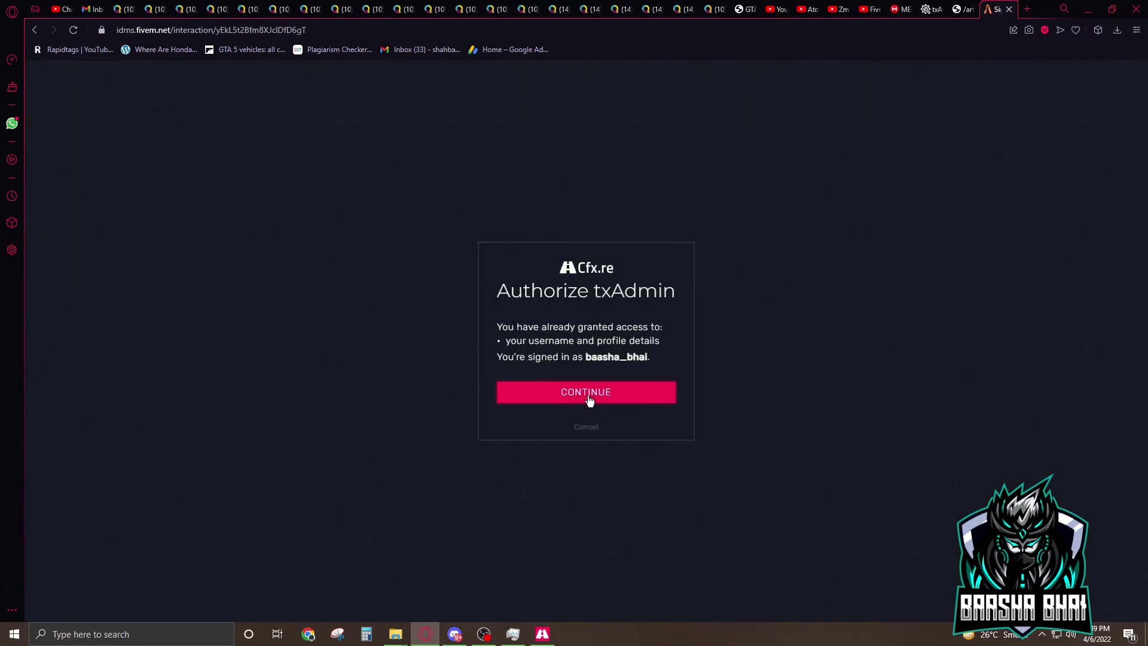
pyautogui.click(588, 399)
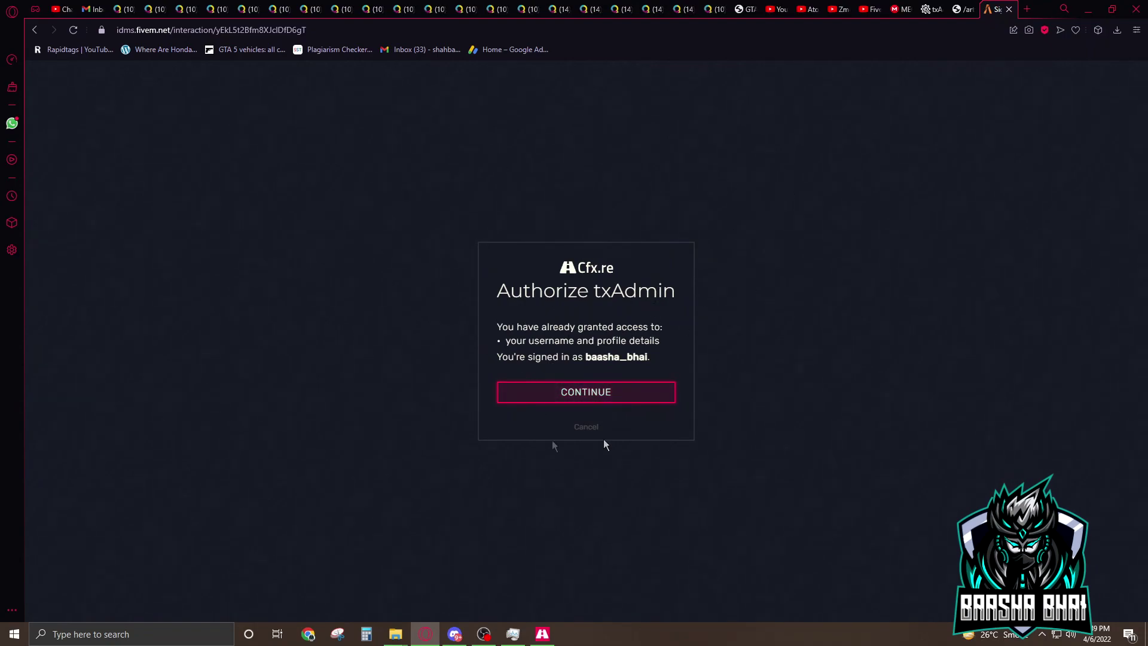
pyautogui.click(581, 396)
# Enter and confirm a backup password, accept the ToS and license, and create the master account.
pyautogui.click(543, 286)
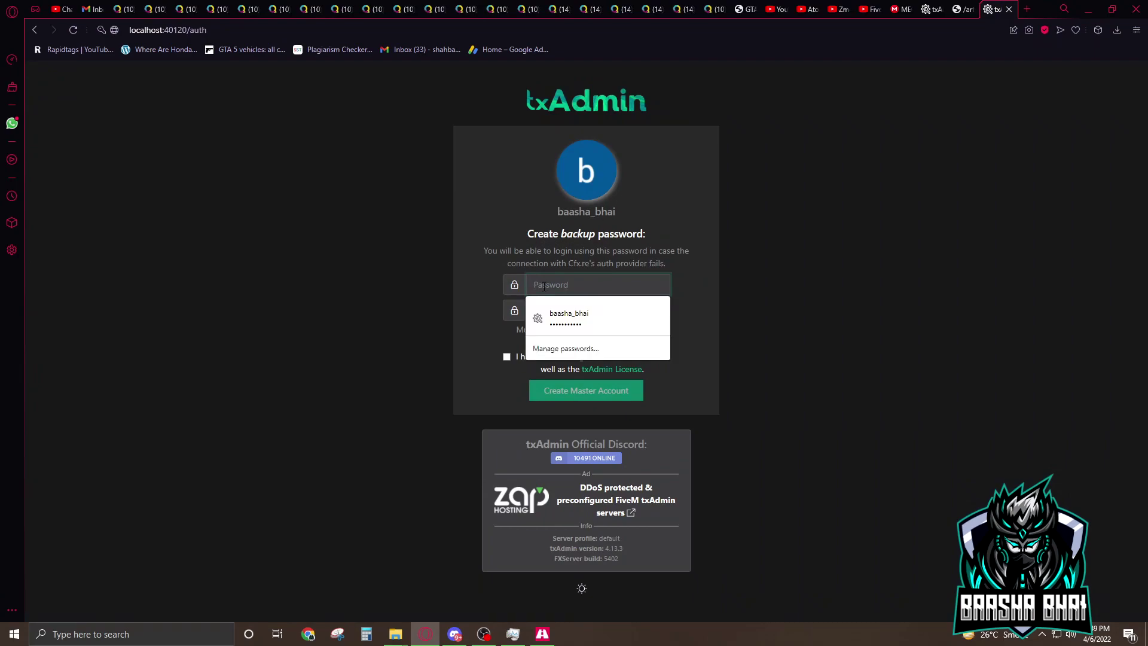
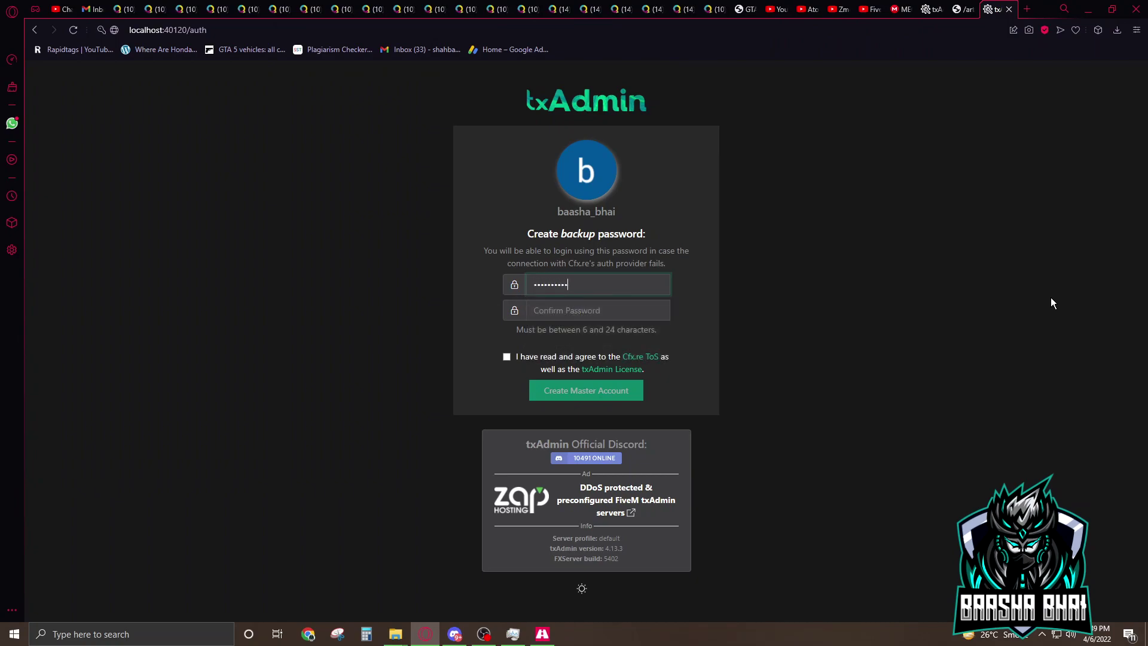
pyautogui.press('Tab')
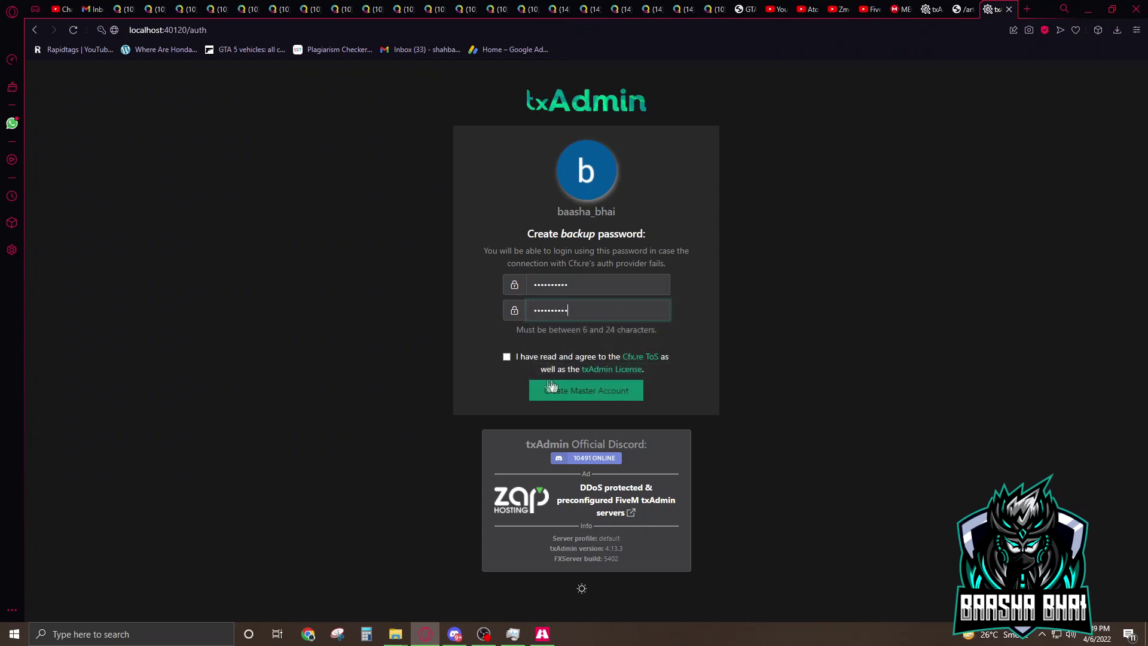
pyautogui.click(507, 357)
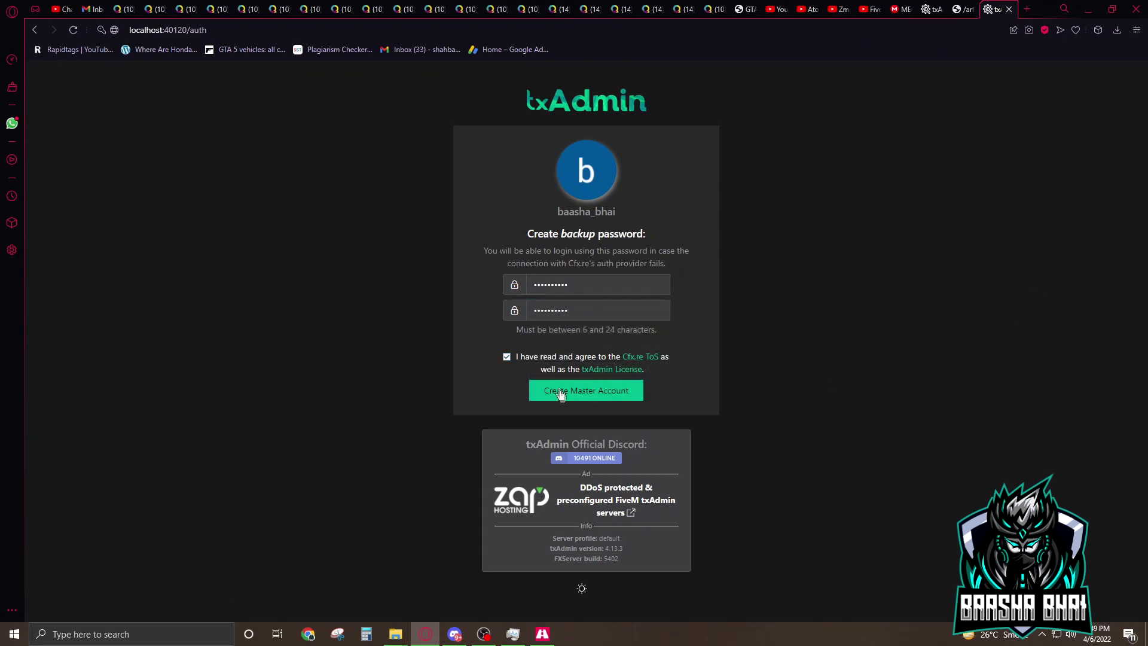
pyautogui.click(597, 391)
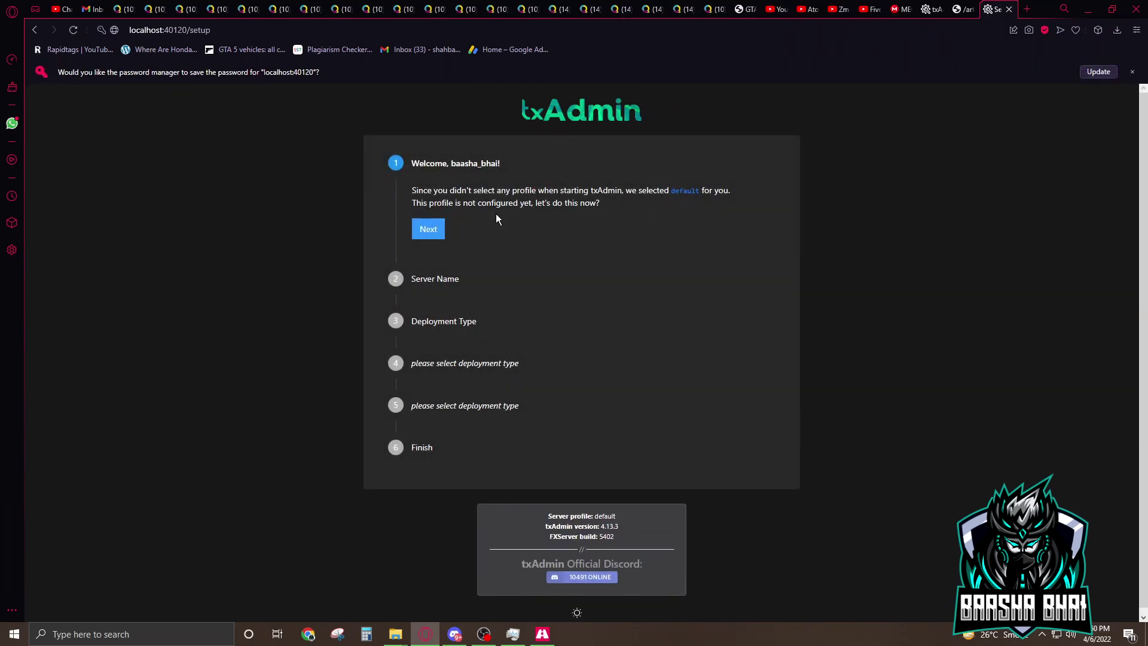
# Rename the server from the placeholder to 'test server 2'.
pyautogui.click(427, 231)
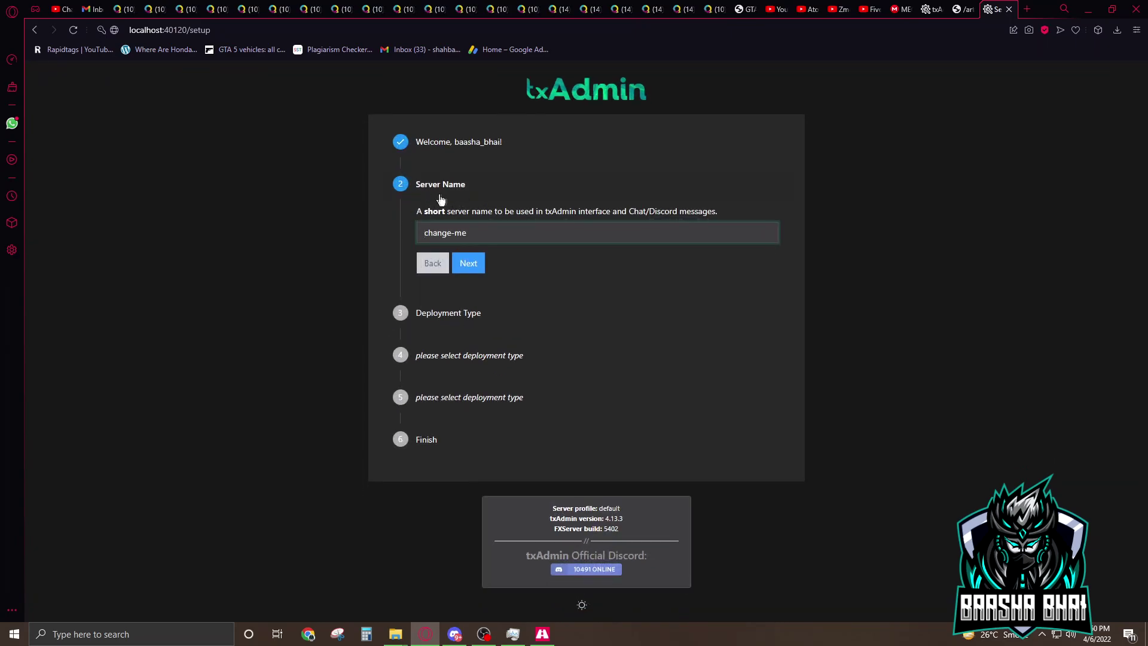
pyautogui.tripleClick(444, 232)
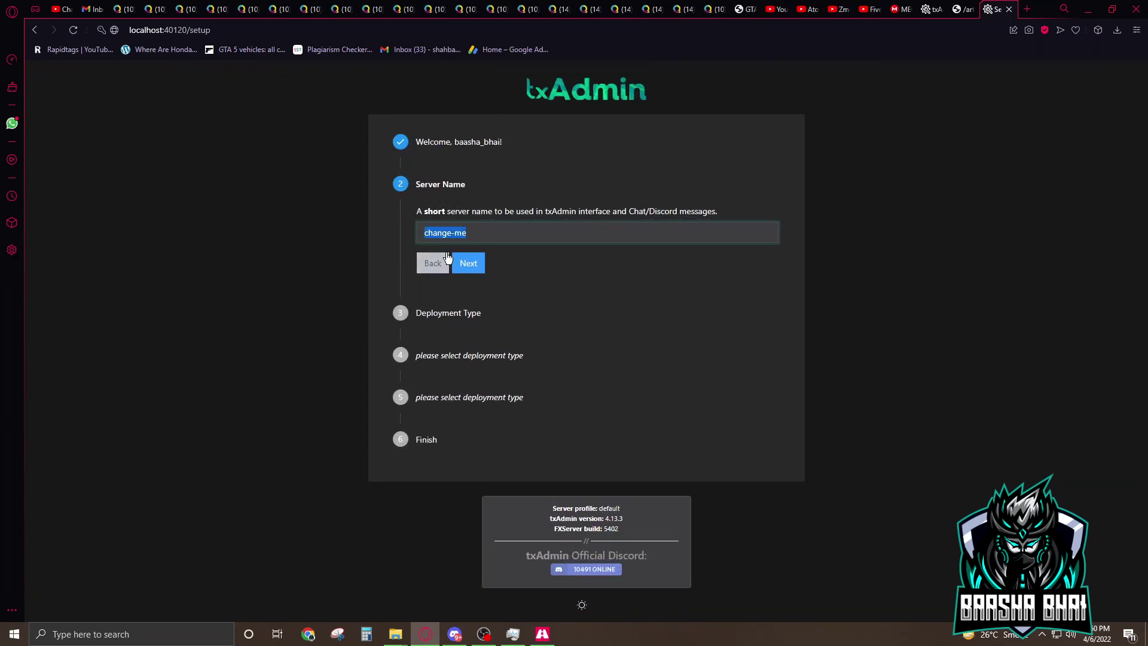
pyautogui.write('test')
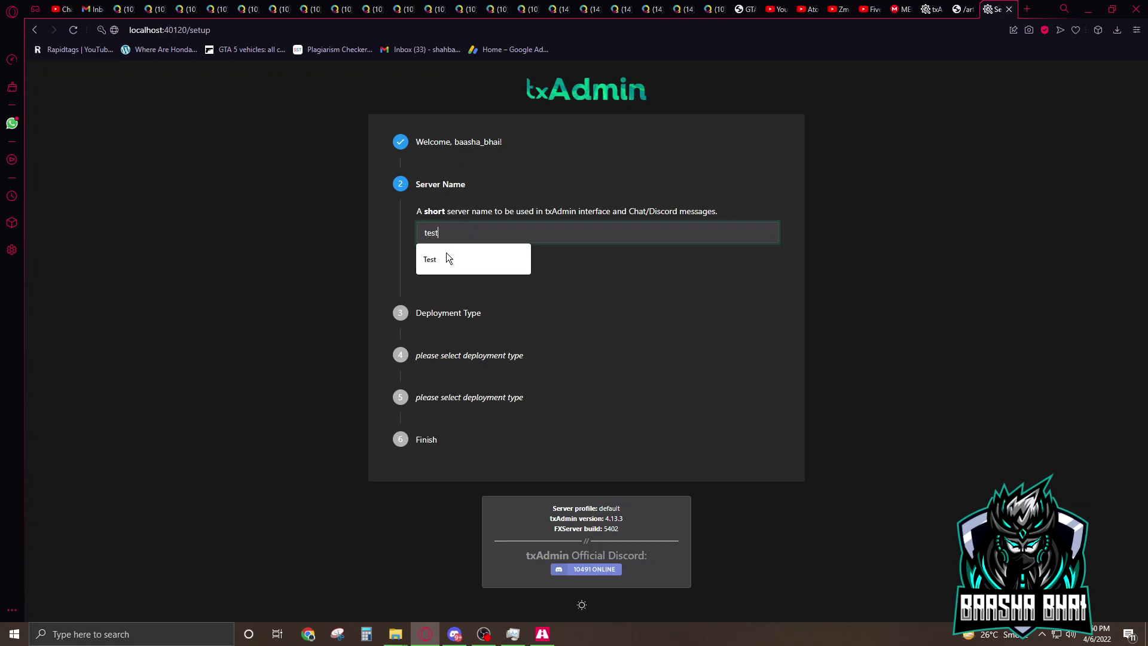
pyautogui.write(' server 2')
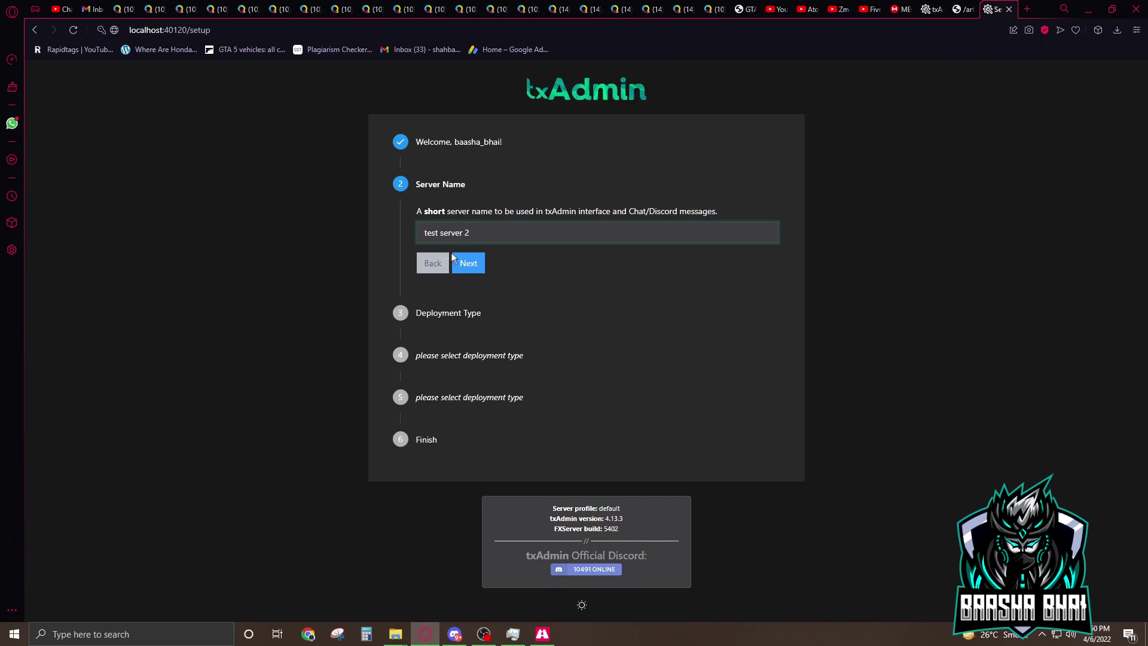
pyautogui.click(454, 258)
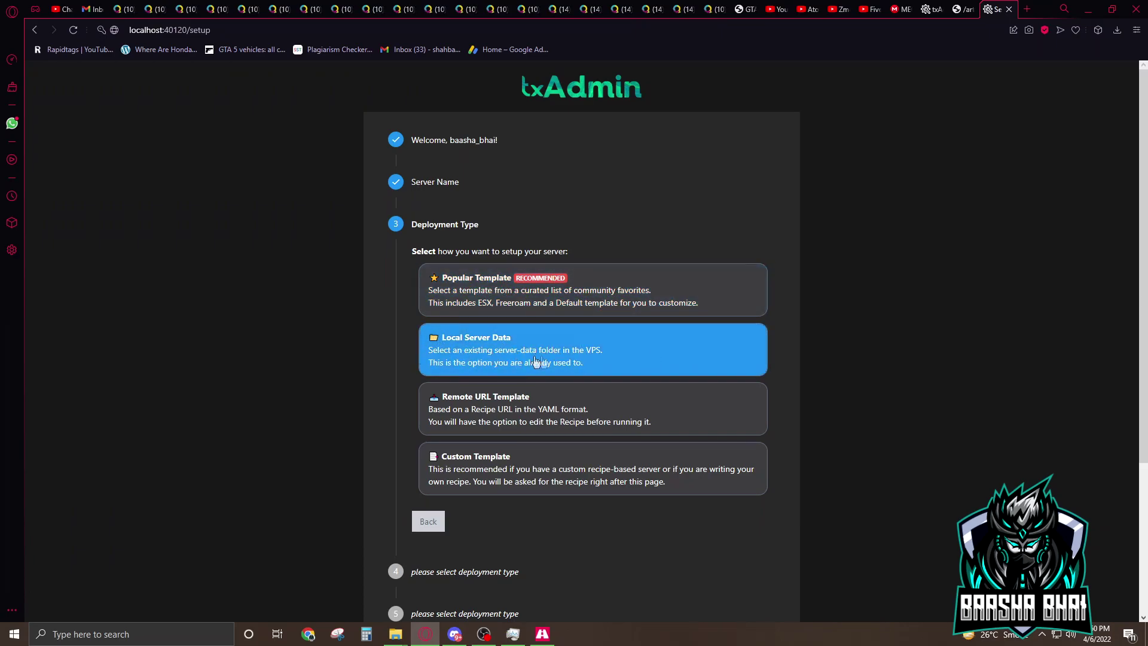
# Deploy the CFX Default popular template at the suggested data path and accept the reviewed recipe.
pyautogui.click(504, 290)
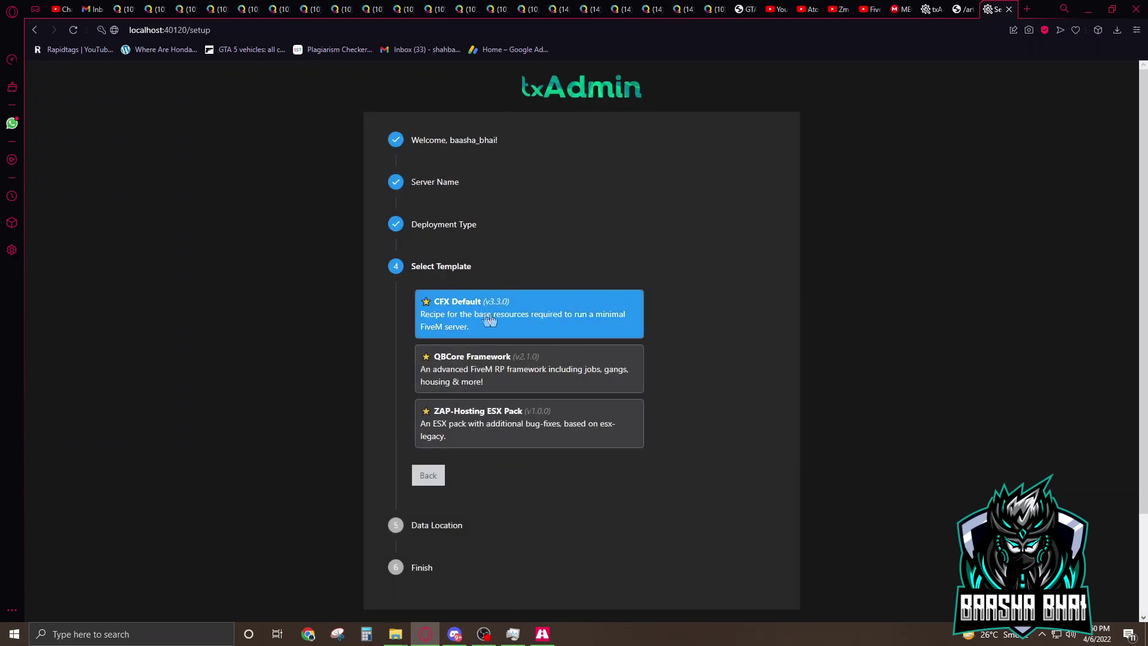
pyautogui.click(529, 315)
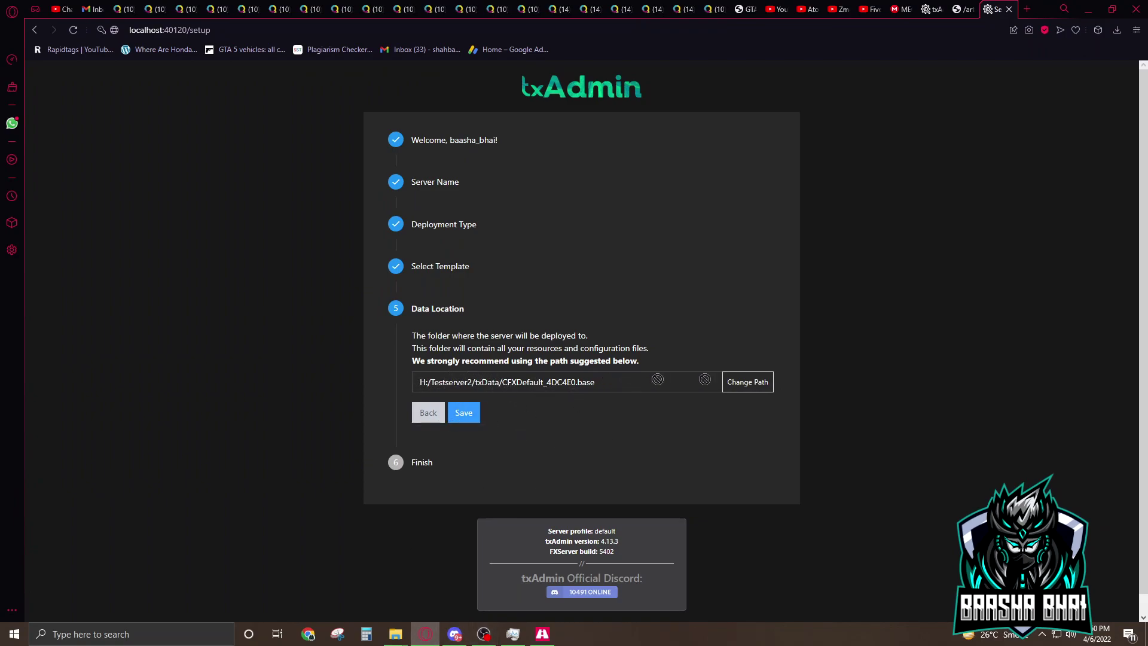
pyautogui.click(465, 412)
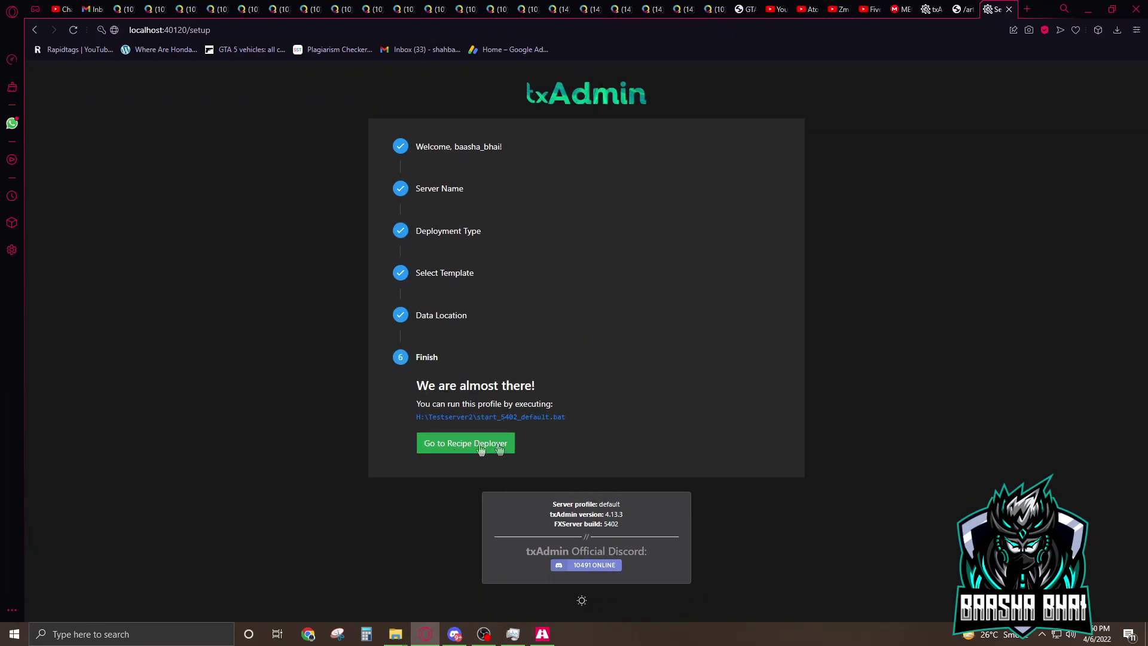
pyautogui.click(454, 445)
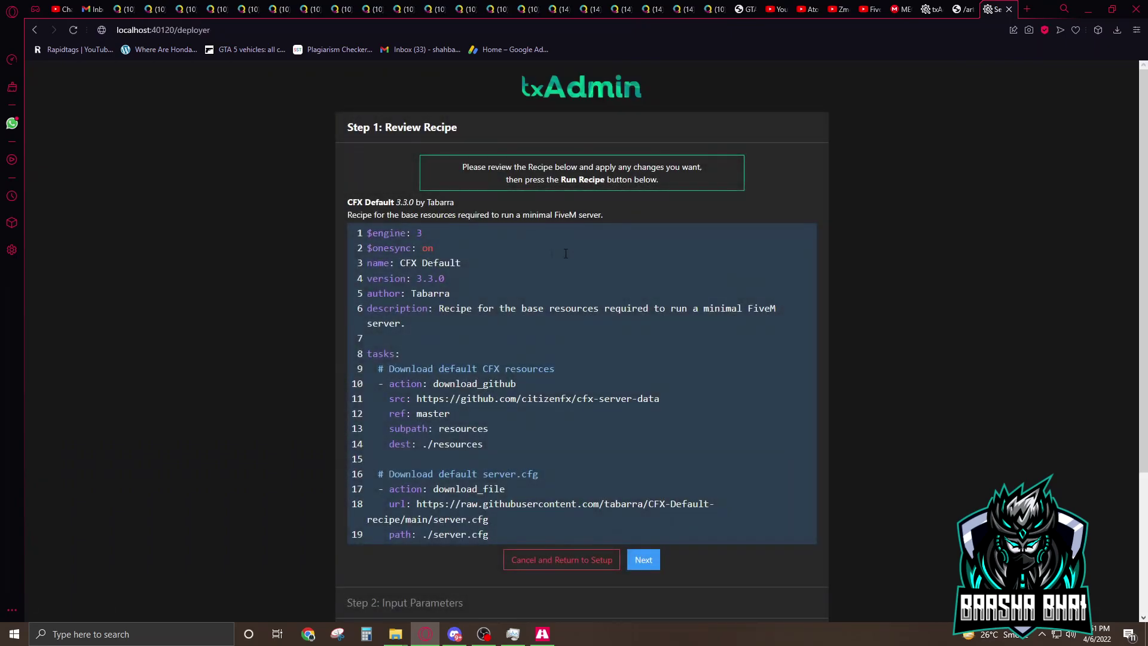
pyautogui.scroll(-4, 590, 315)
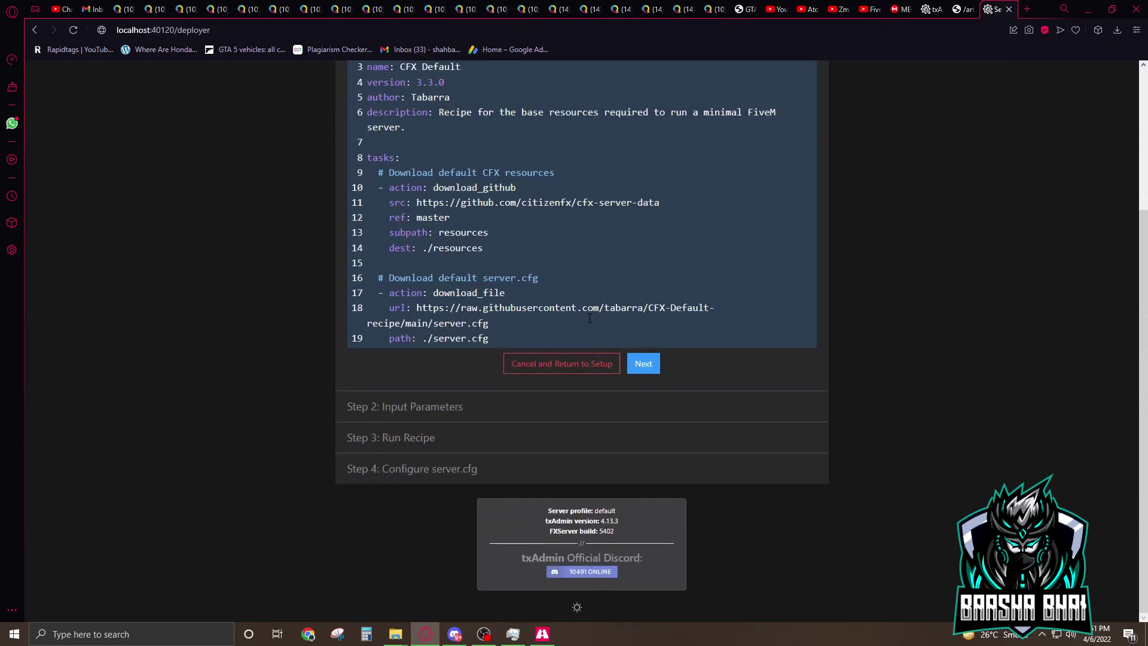
pyautogui.scroll(3, 702, 323)
pyautogui.scroll(-3, 633, 413)
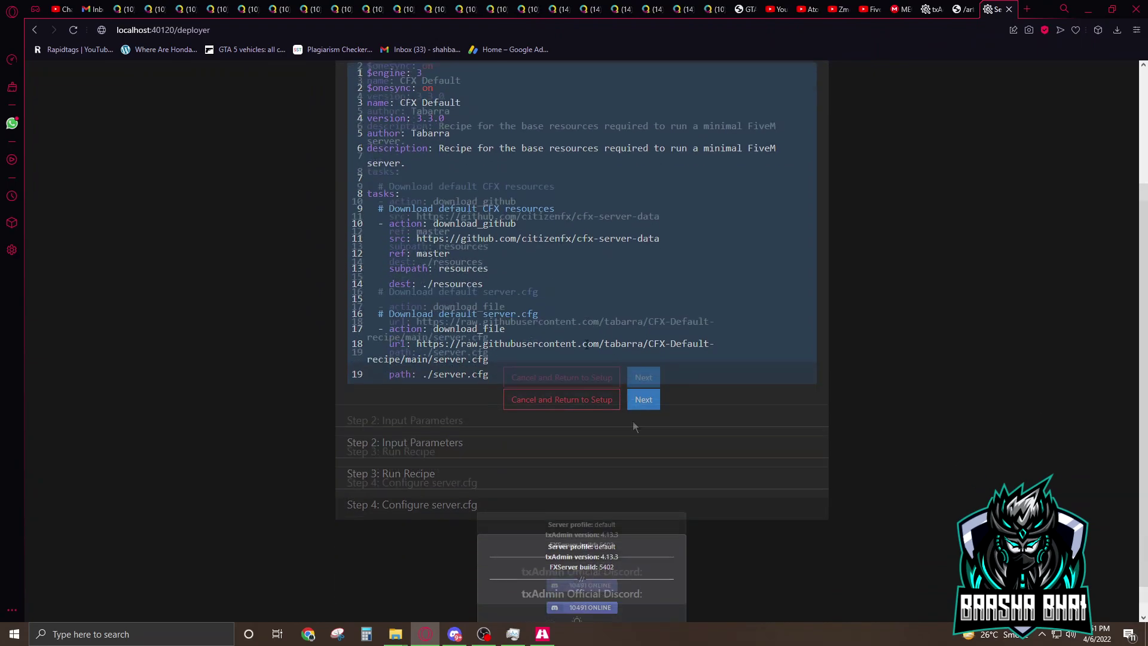
pyautogui.click(643, 362)
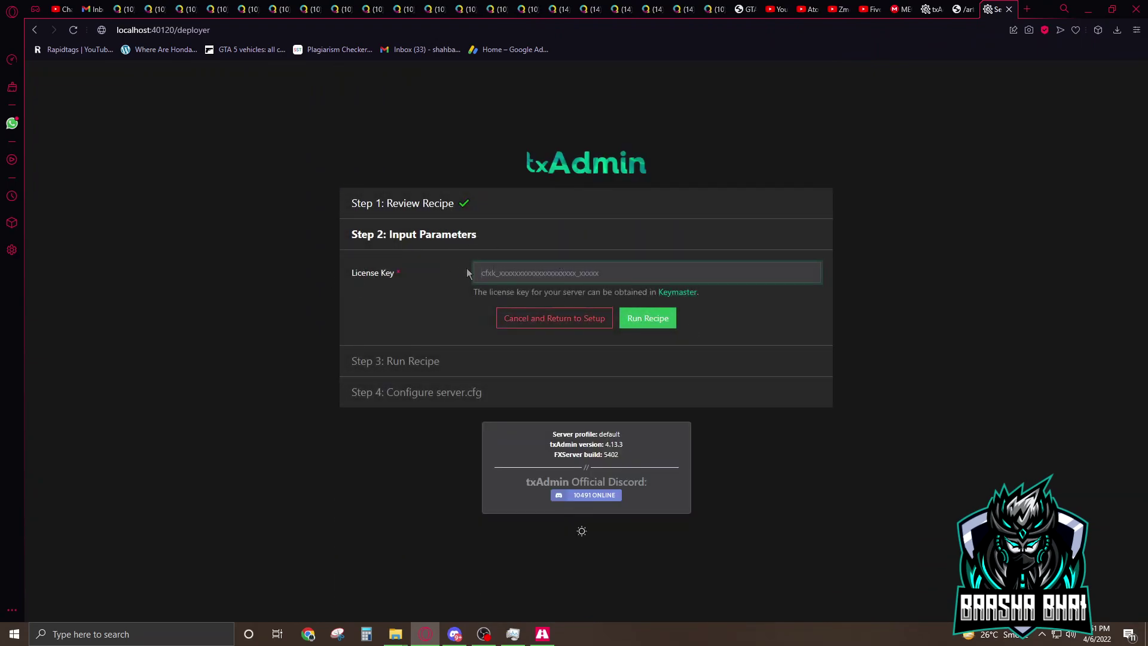
pyautogui.click(672, 292)
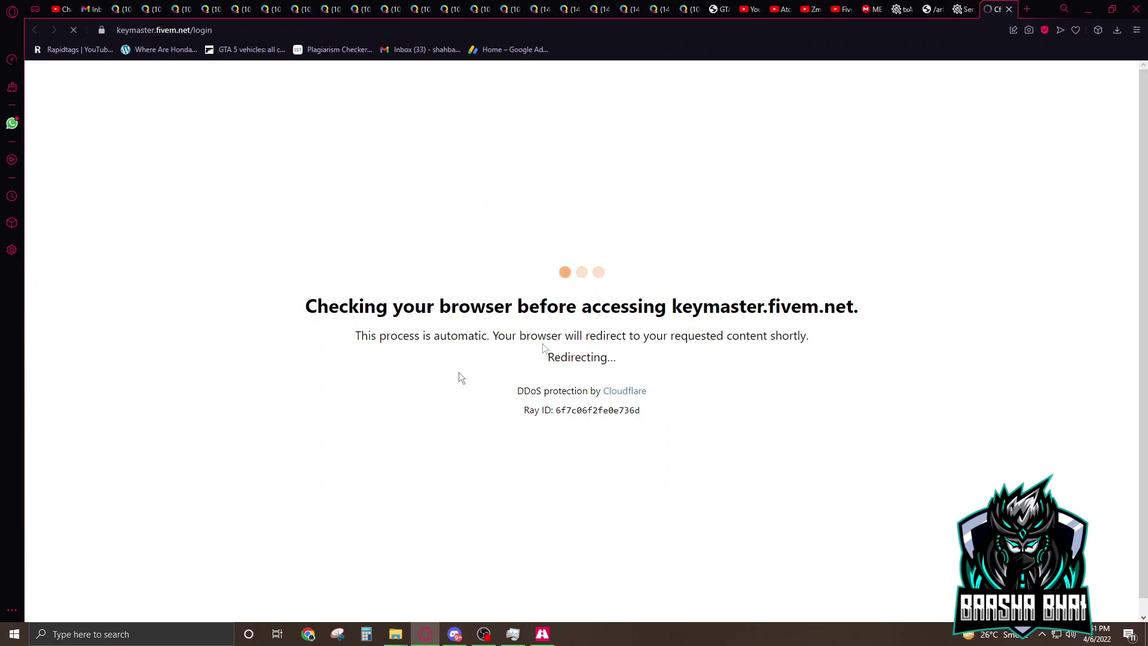
# Sign in to Keymaster, start a new server key, and enter the display name 'Test server 2'.
pyautogui.click(318, 78)
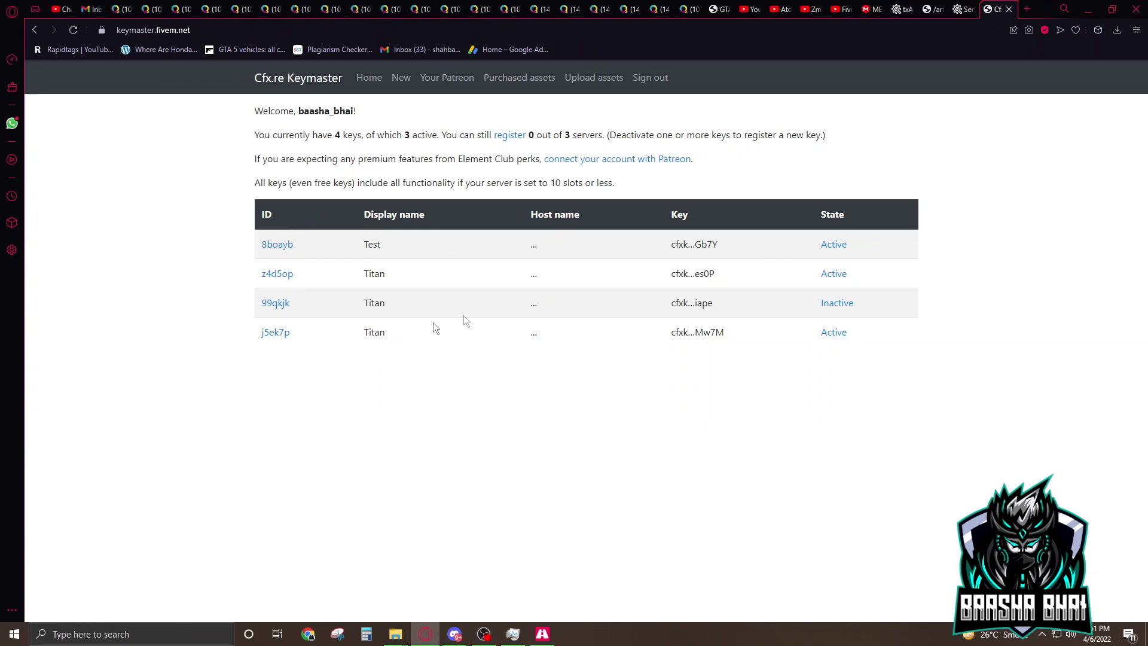
pyautogui.click(272, 335)
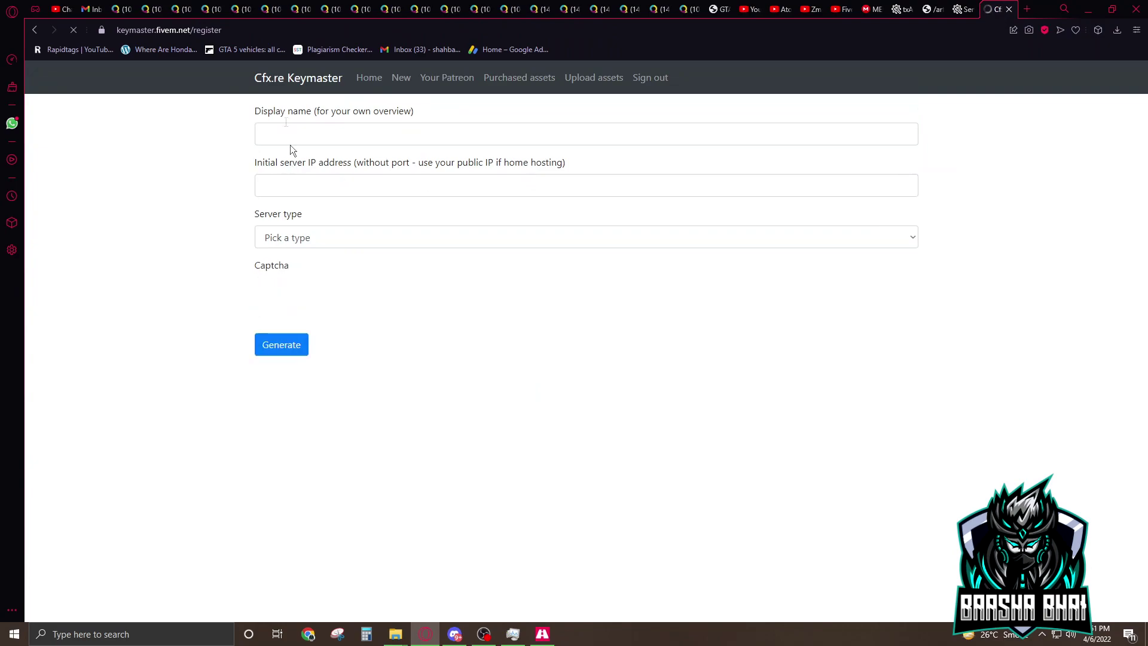
pyautogui.click(281, 141)
pyautogui.write('Test')
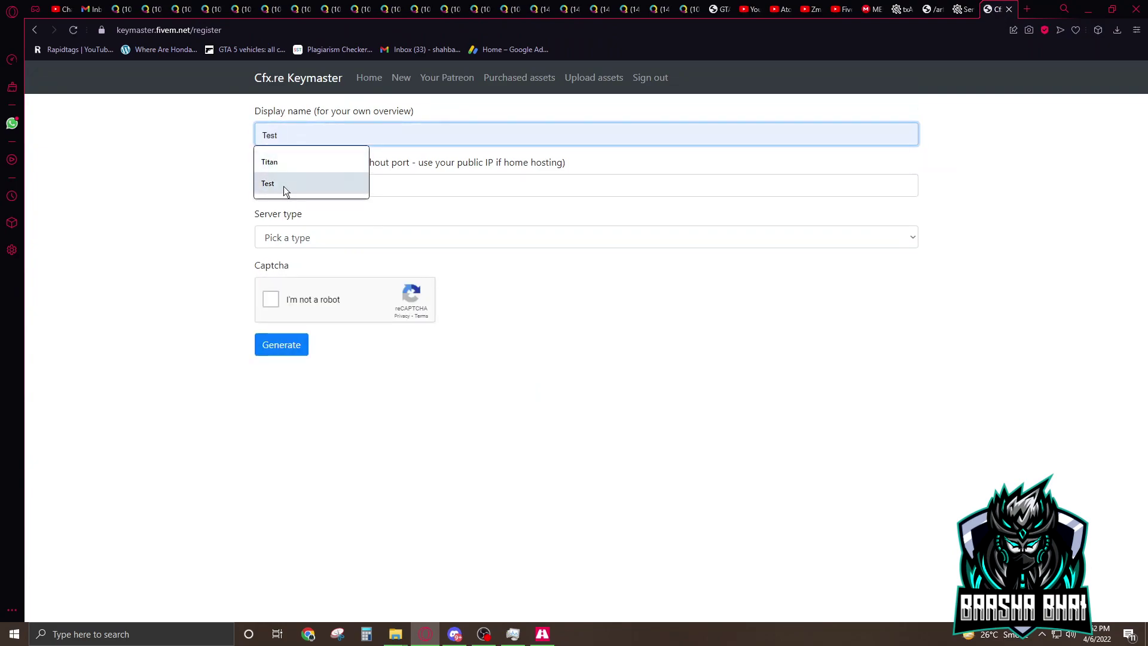
pyautogui.click(284, 185)
pyautogui.write('server 2')
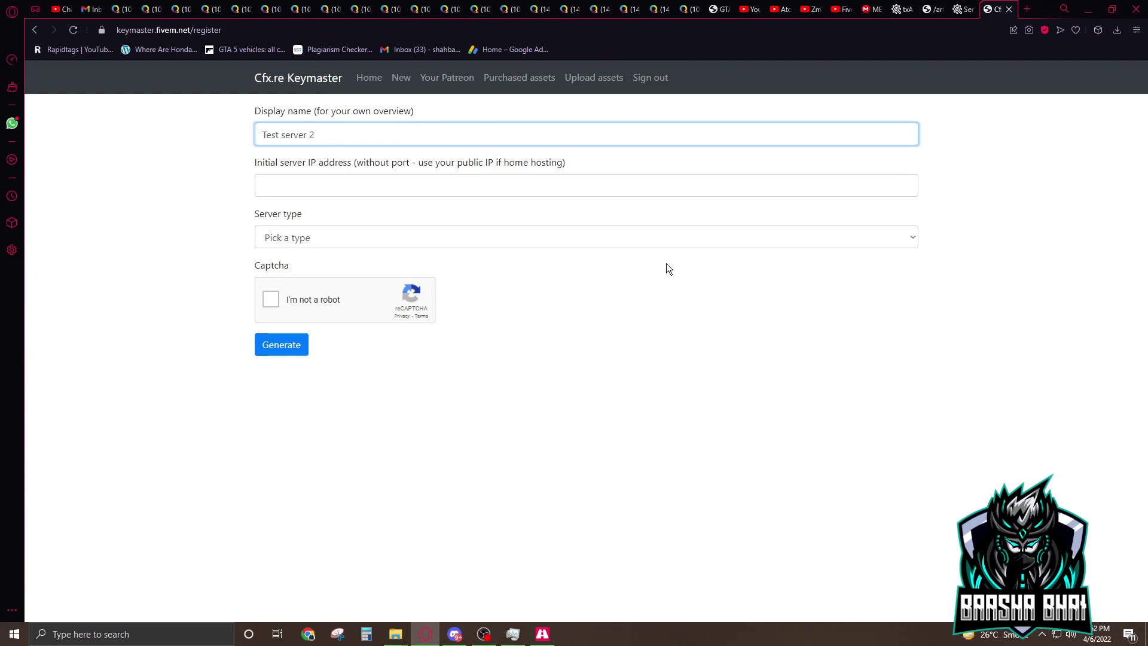
pyautogui.click(321, 195)
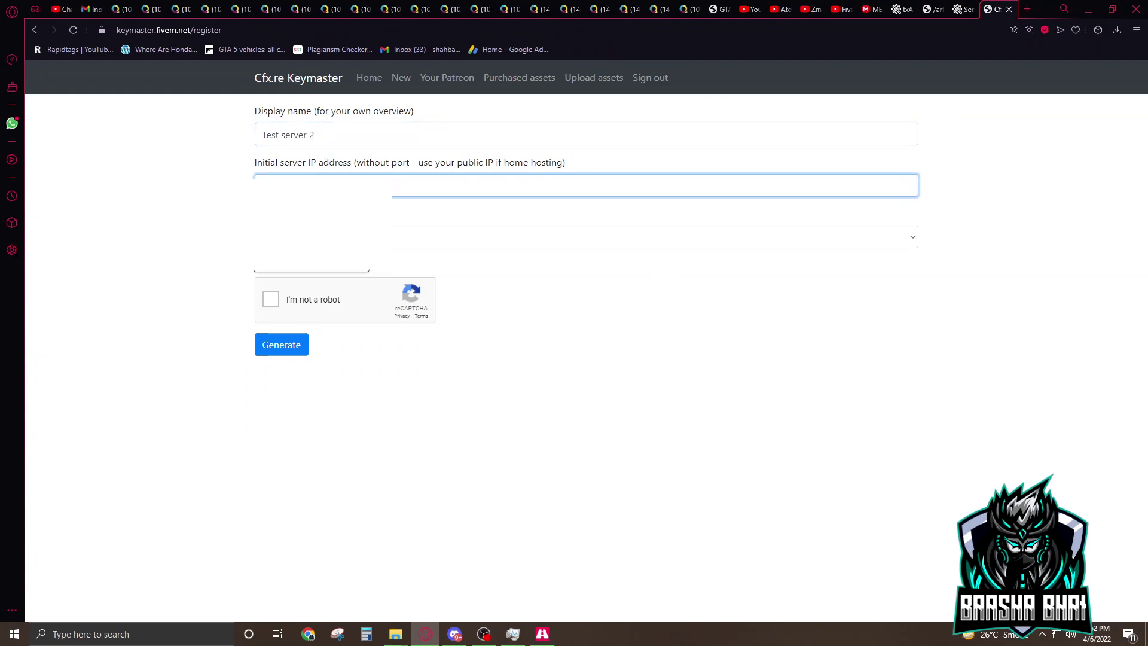
pyautogui.click(685, 317)
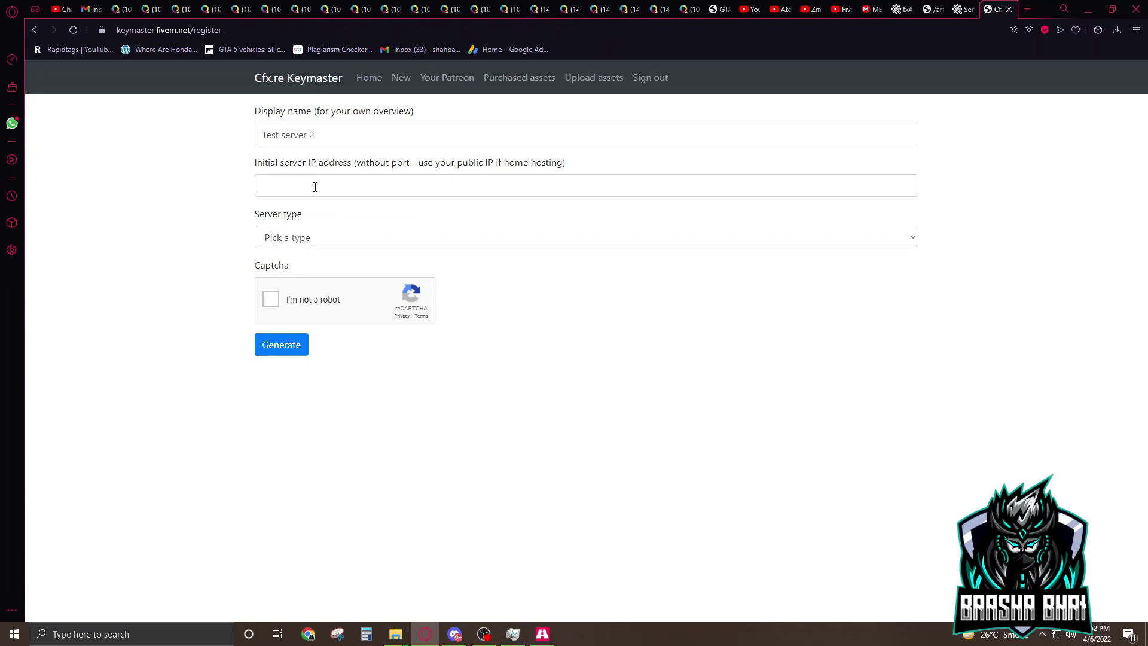
pyautogui.click(1026, 9)
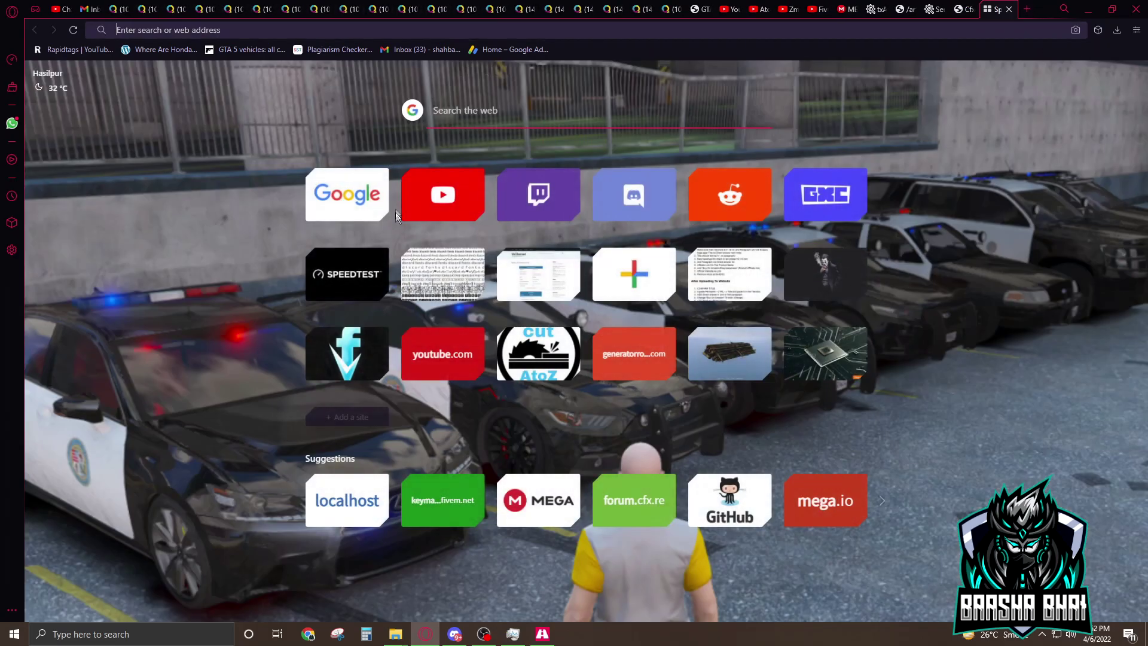
# Google 'my ip address' for the public IP, then return to Keymaster's IP field.
pyautogui.click(499, 110)
pyautogui.write('my ip')
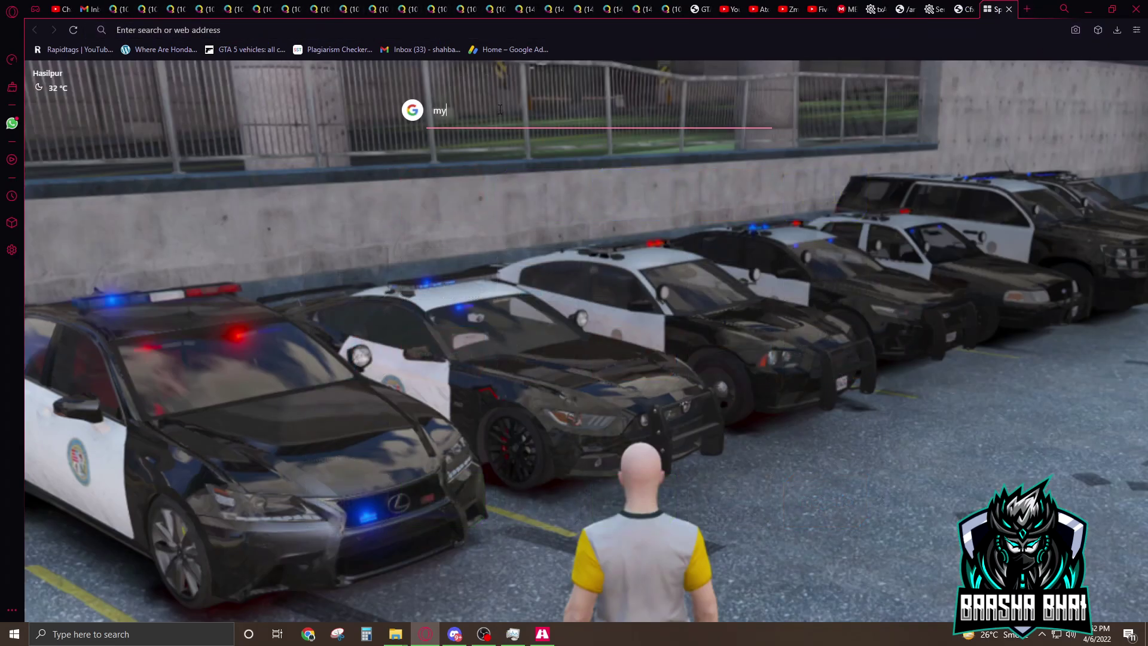
pyautogui.press('Down')
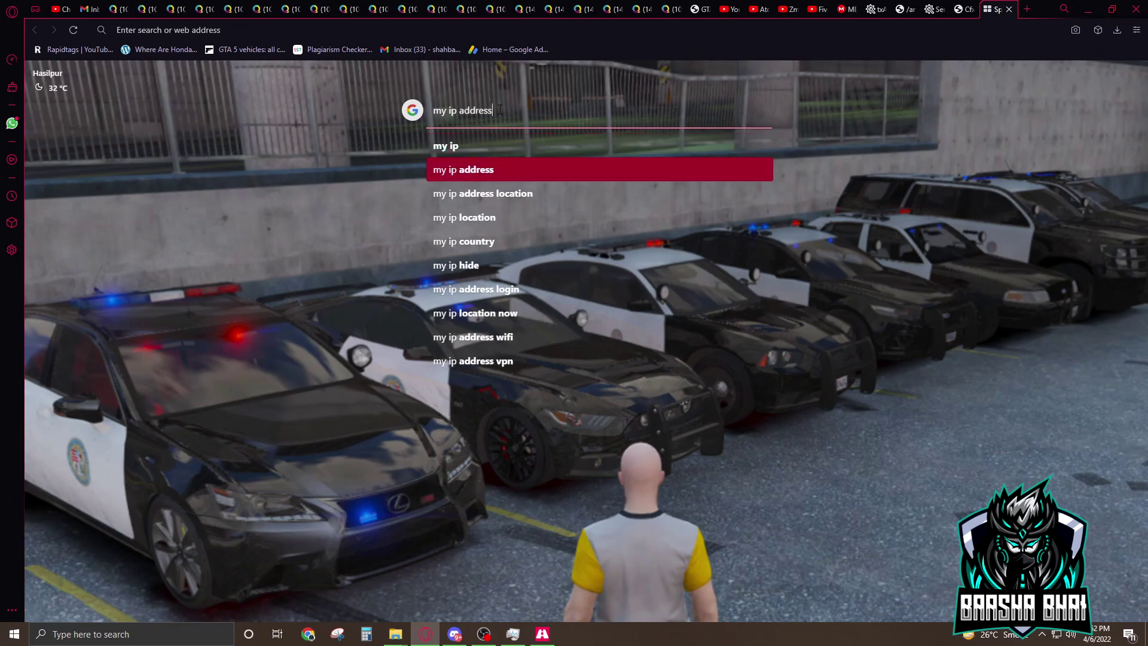
pyautogui.press('Return')
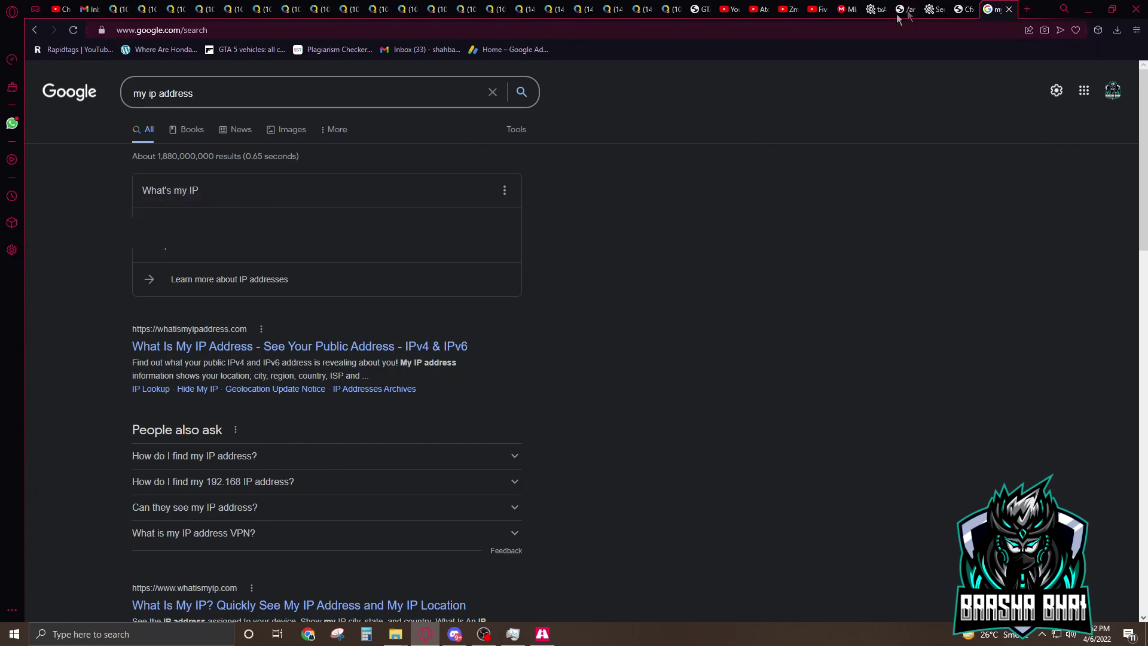
pyautogui.click(963, 7)
pyautogui.click(359, 183)
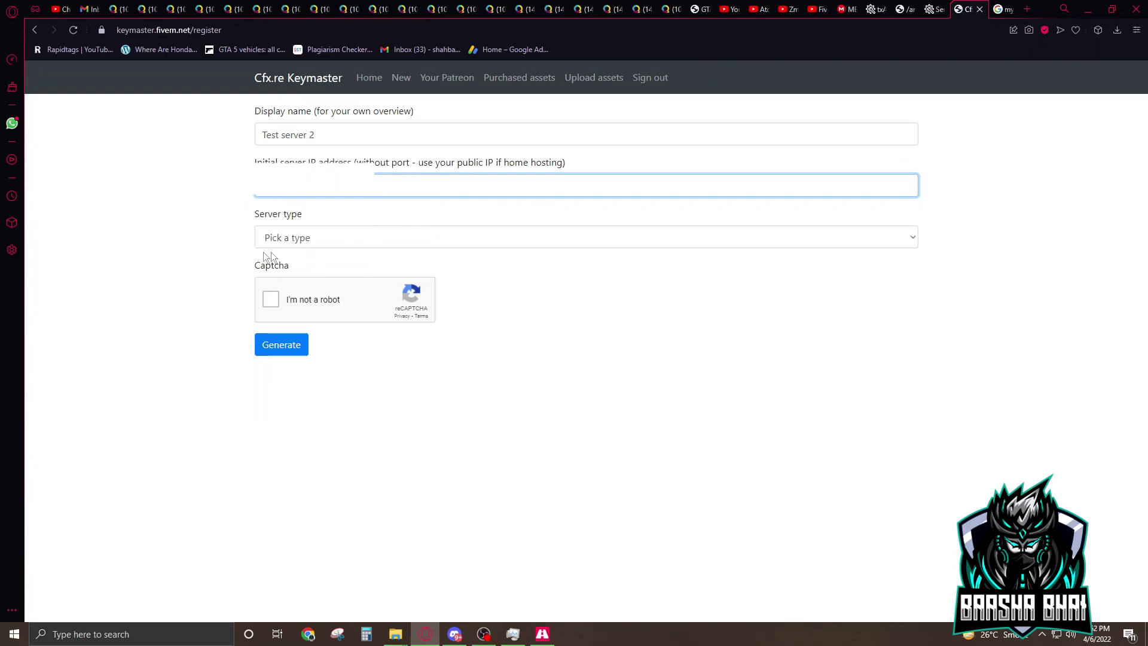
# Set the server type to Other/Home hosted and the provider to Home Hosted.
pyautogui.click(325, 236)
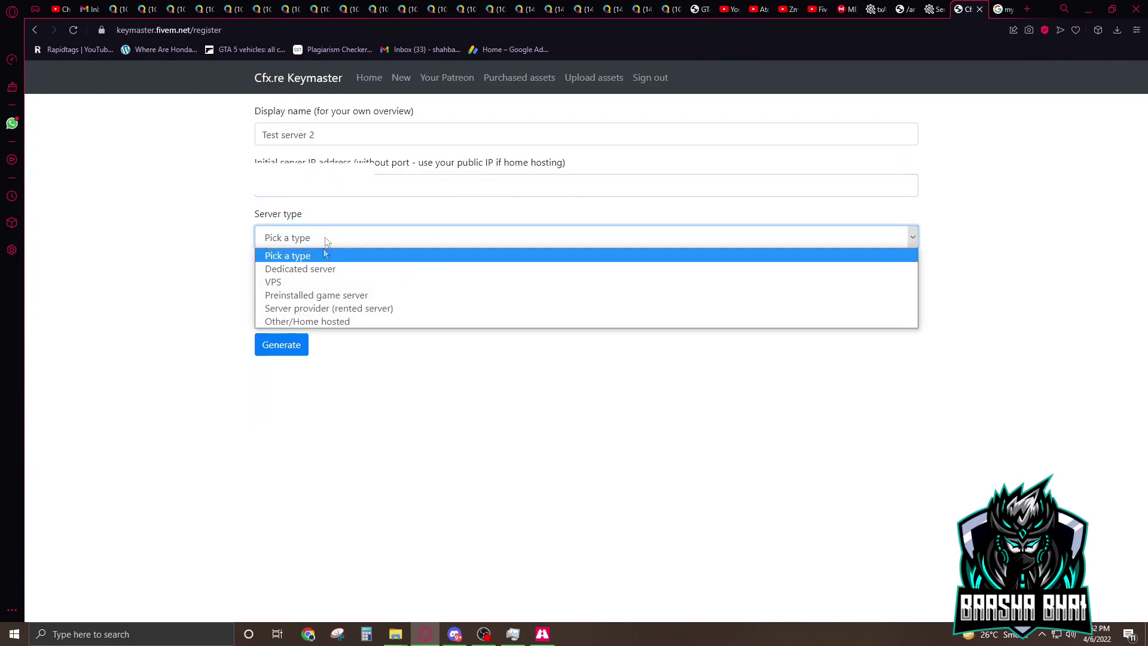
pyautogui.click(288, 323)
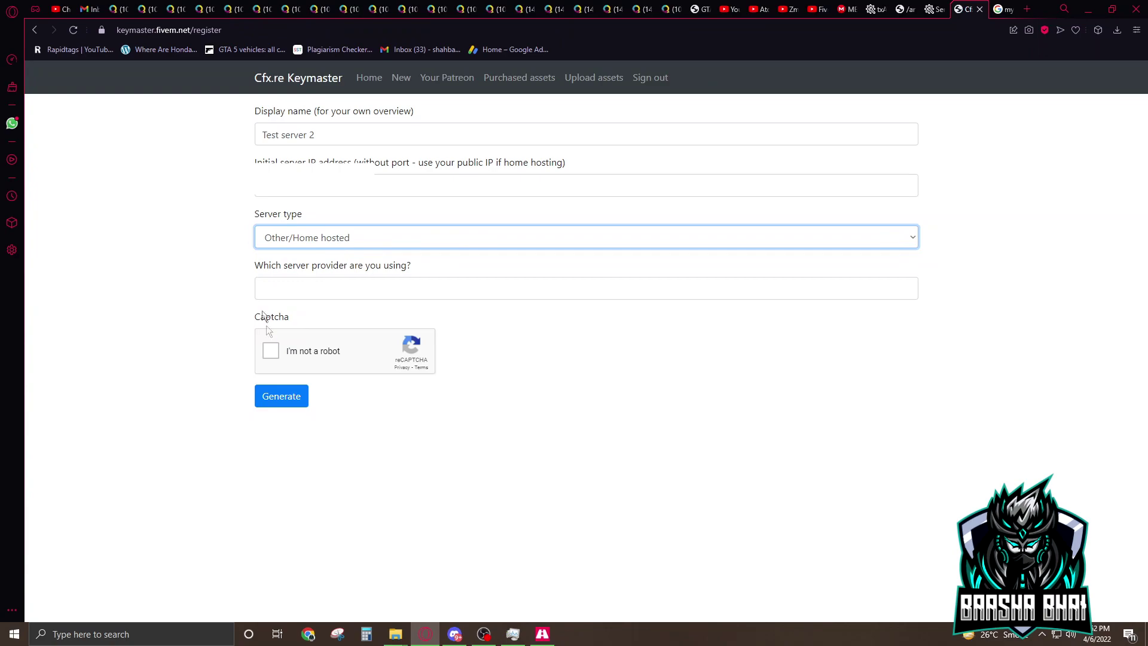
pyautogui.click(269, 287)
pyautogui.click(295, 315)
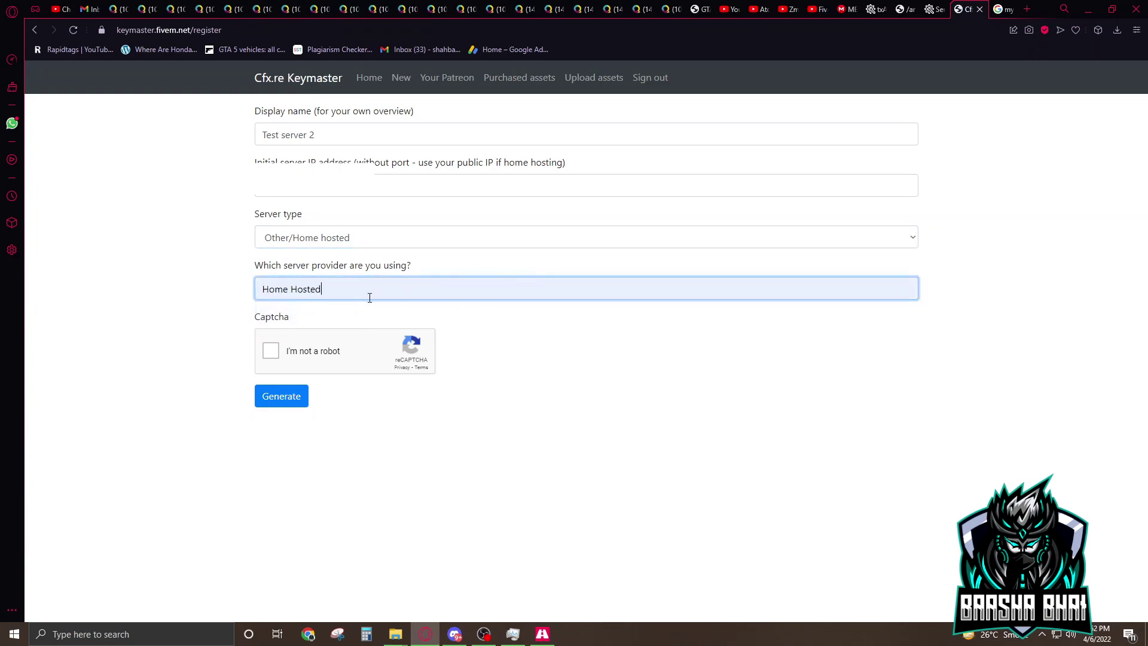
# Pass the reCAPTCHA, generate the server key, and copy the new license key.
pyautogui.click(269, 354)
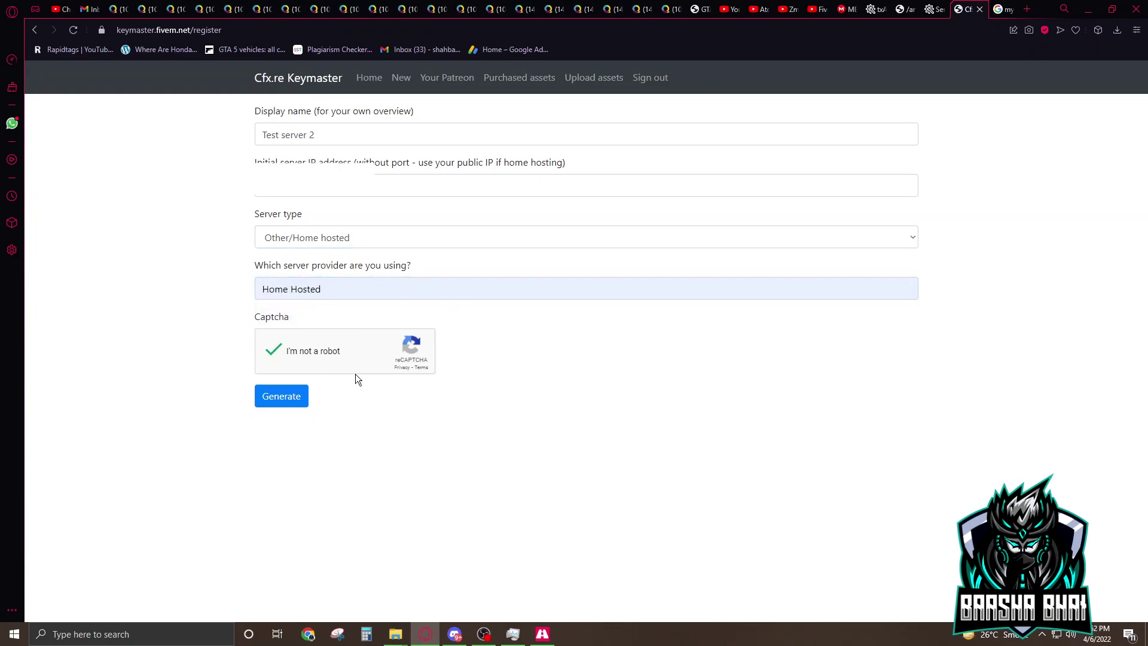
pyautogui.click(282, 396)
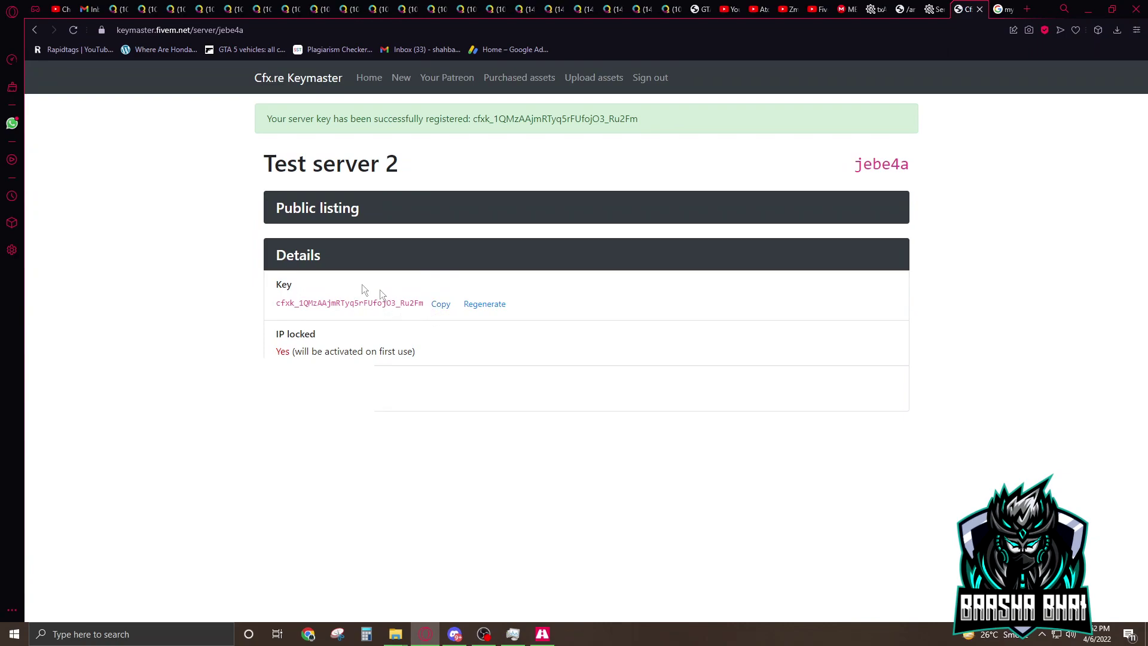
pyautogui.click(442, 306)
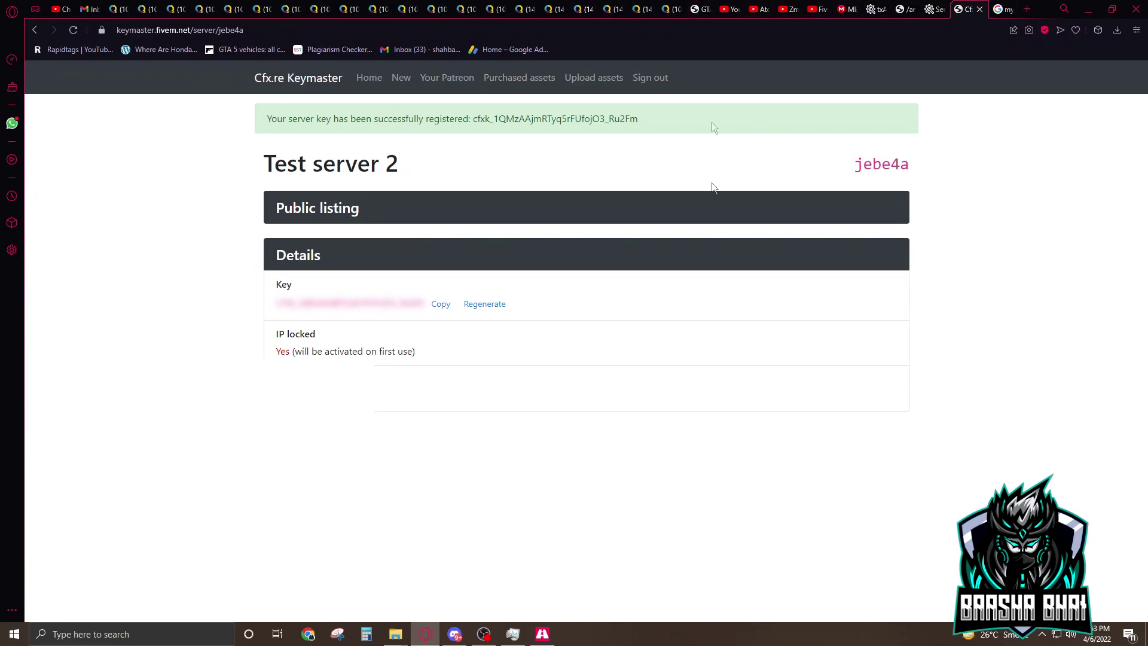
# Paste the copied license key into txAdmin's License Key field and run the recipe.
pyautogui.click(935, 9)
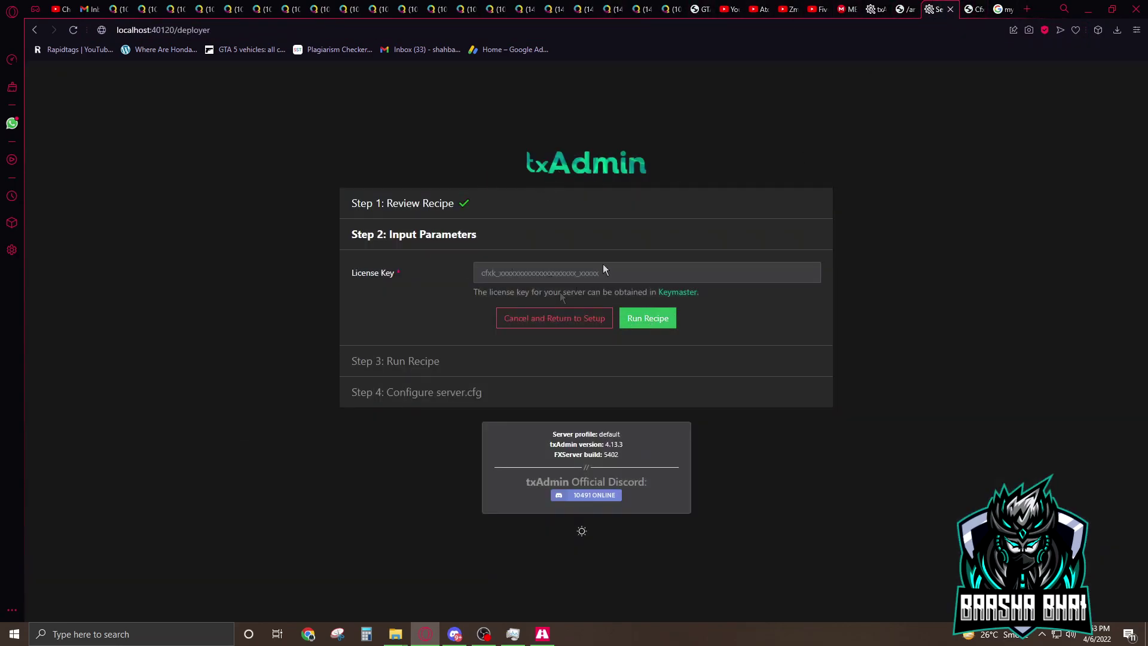
pyautogui.click(551, 276)
pyautogui.hotkey('ctrl', 'v')
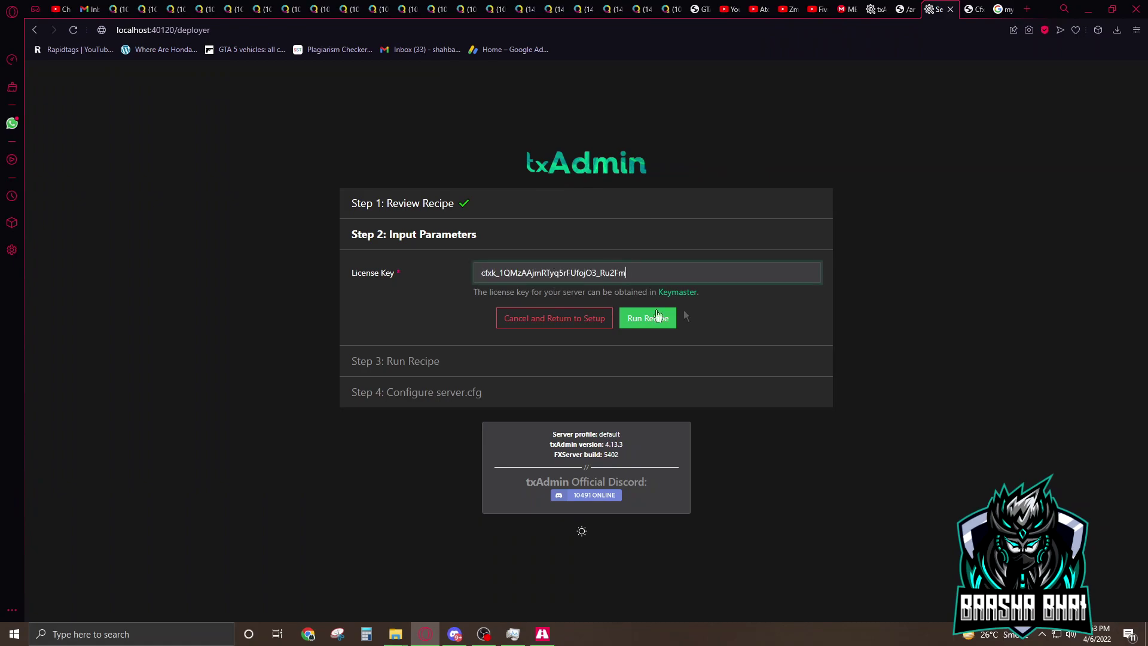
pyautogui.click(647, 323)
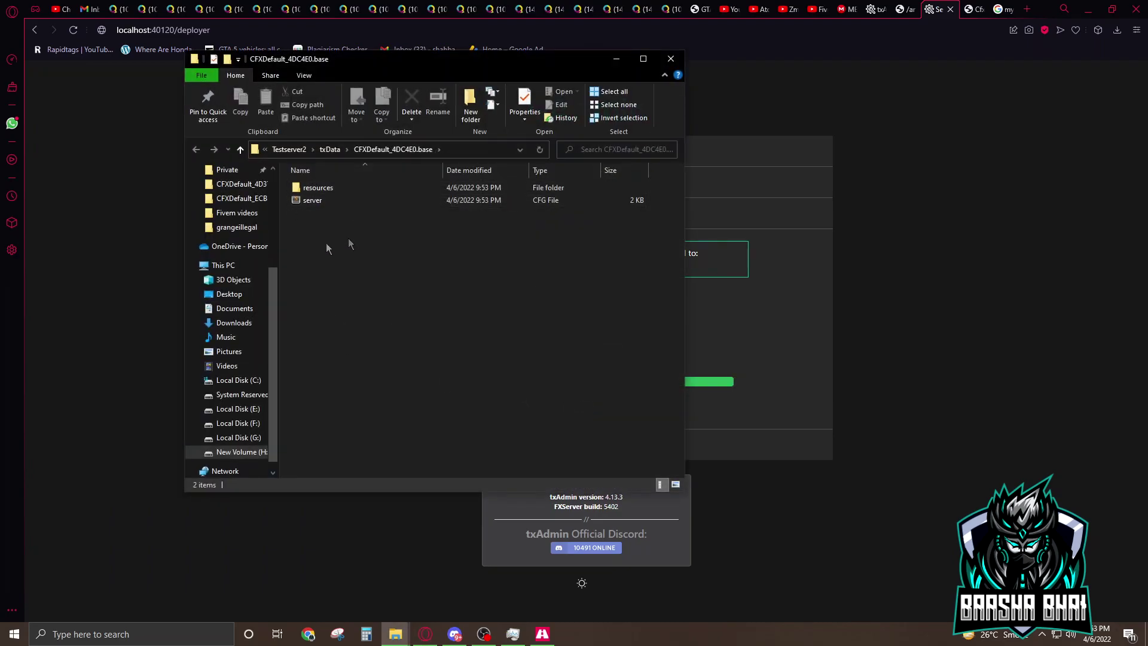
# Continue past the deployed files to the server.cfg step and Save & Run Server.
pyautogui.moveTo(375, 278); pyautogui.dragTo(305, 191)
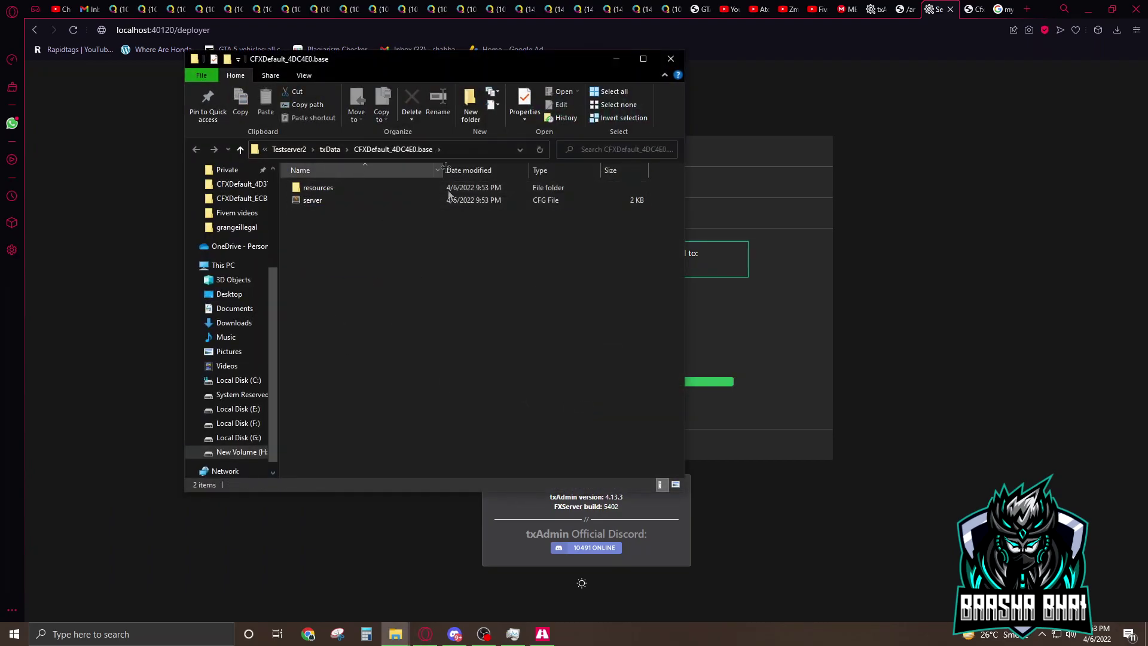
pyautogui.click(616, 58)
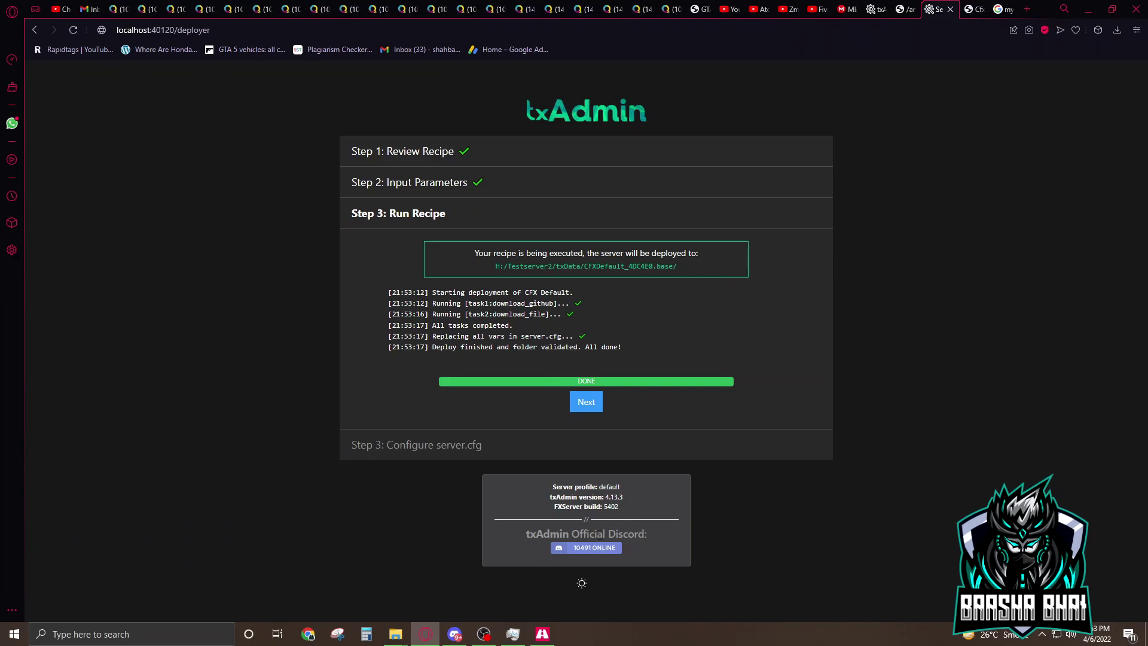
pyautogui.click(589, 407)
pyautogui.scroll(-5, 526, 331)
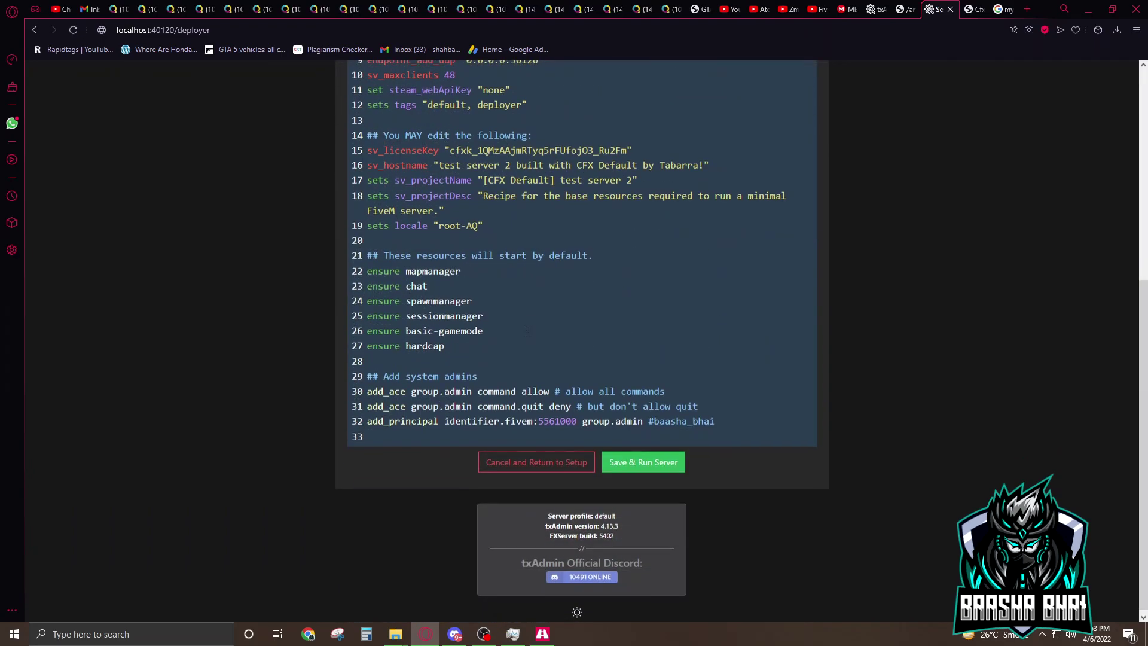
pyautogui.click(635, 459)
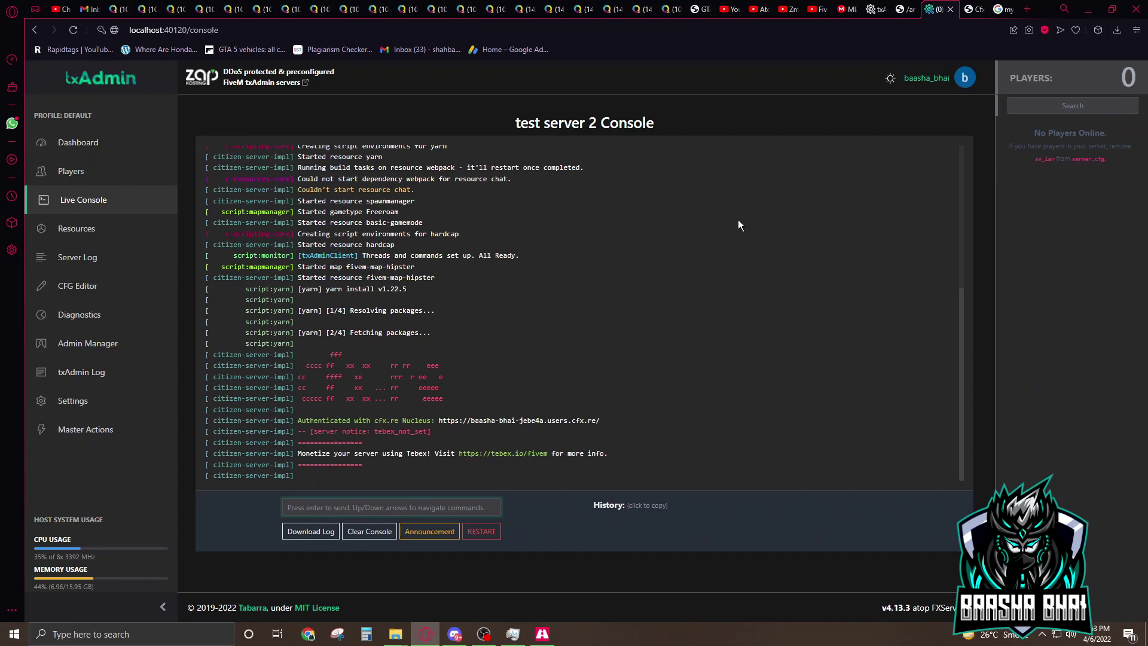
pyautogui.click(1087, 10)
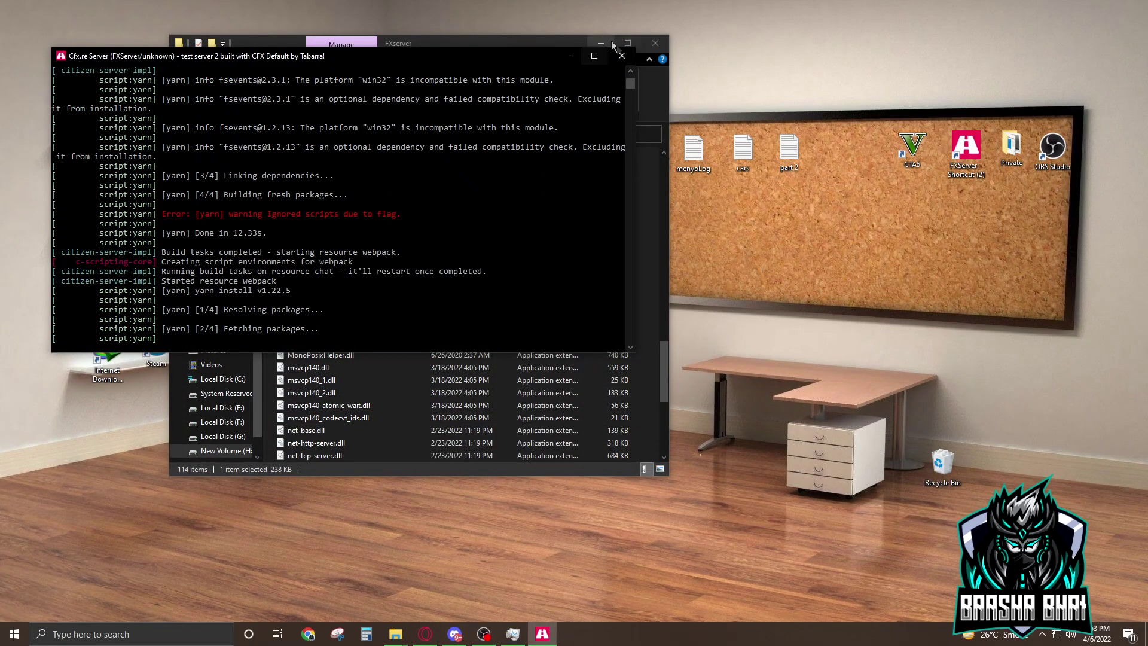
# Close the server console and open Testserver2\txData\CFXDefault_4DC4E0.base in Explorer.
pyautogui.click(622, 58)
pyautogui.click(377, 135)
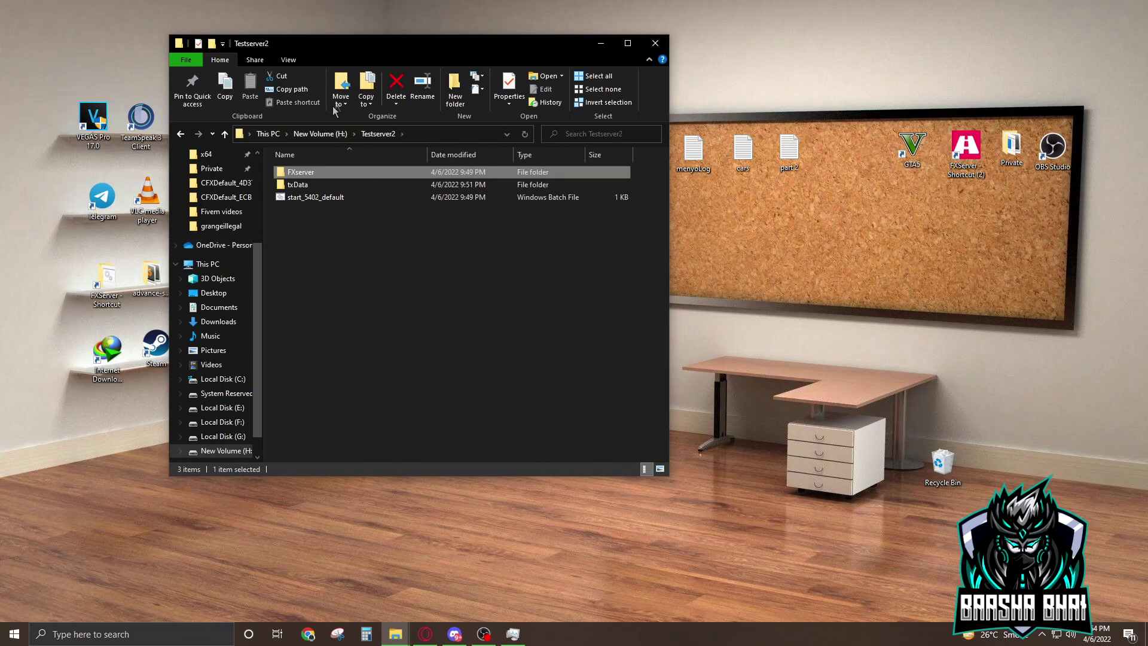
pyautogui.doubleClick(299, 185)
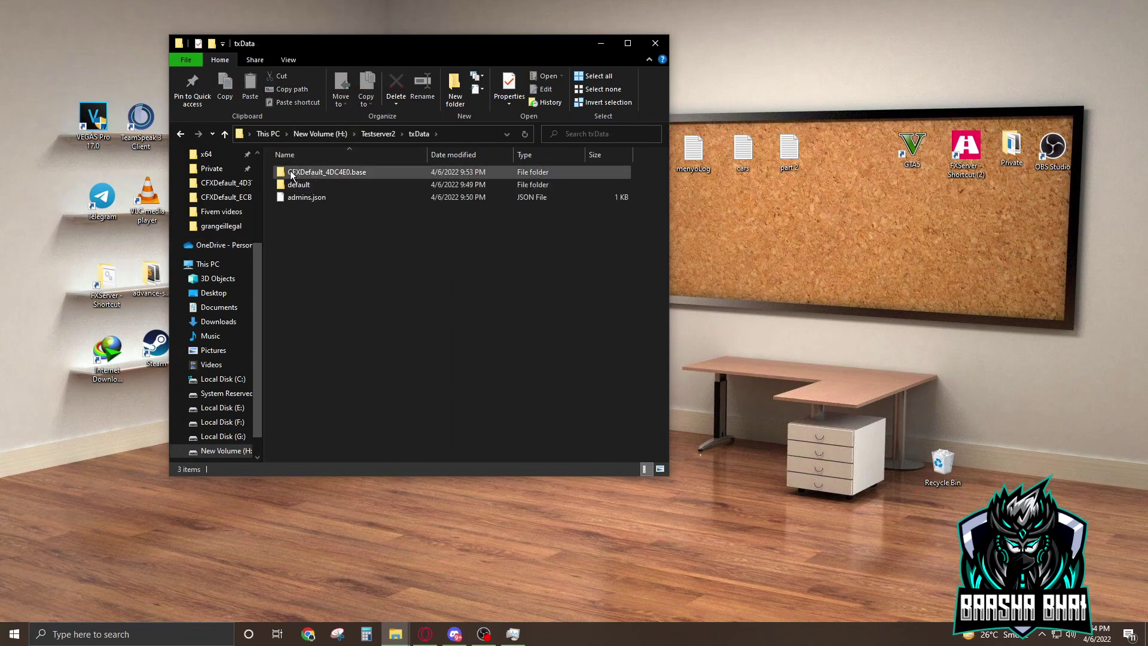
pyautogui.doubleClick(336, 173)
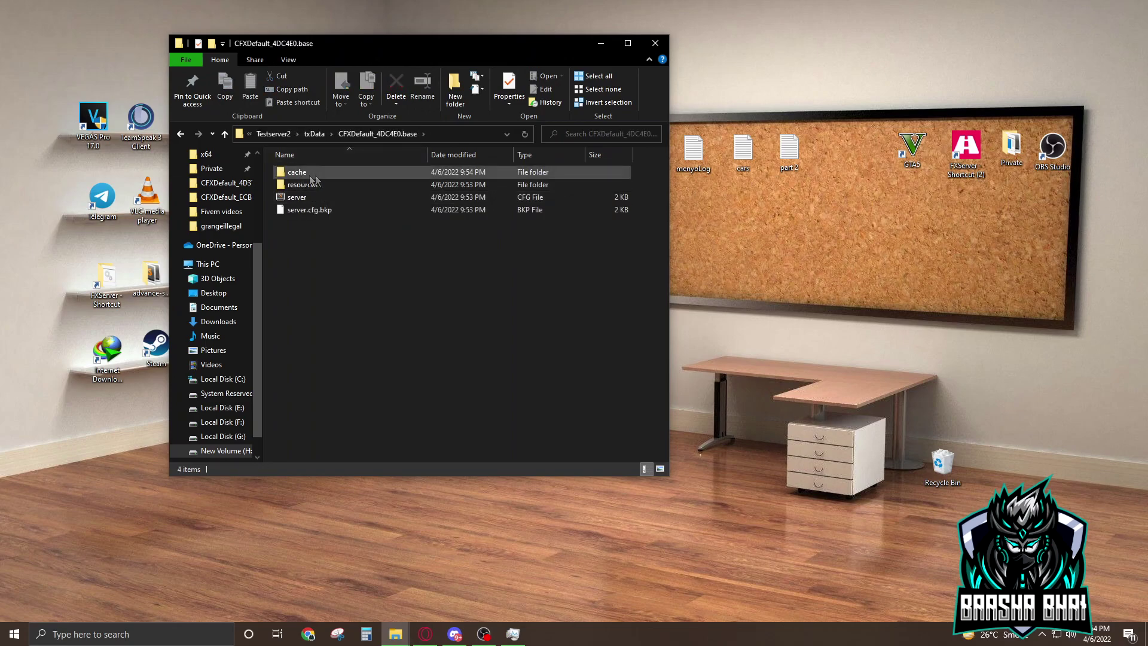
pyautogui.click(315, 173)
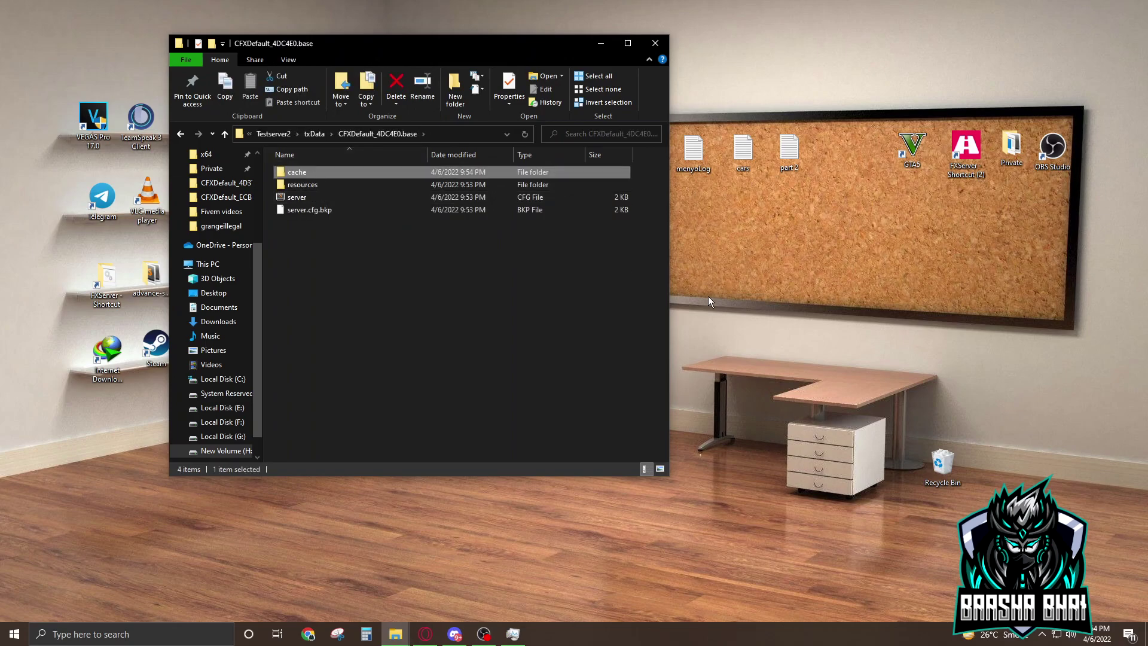
pyautogui.click(500, 284)
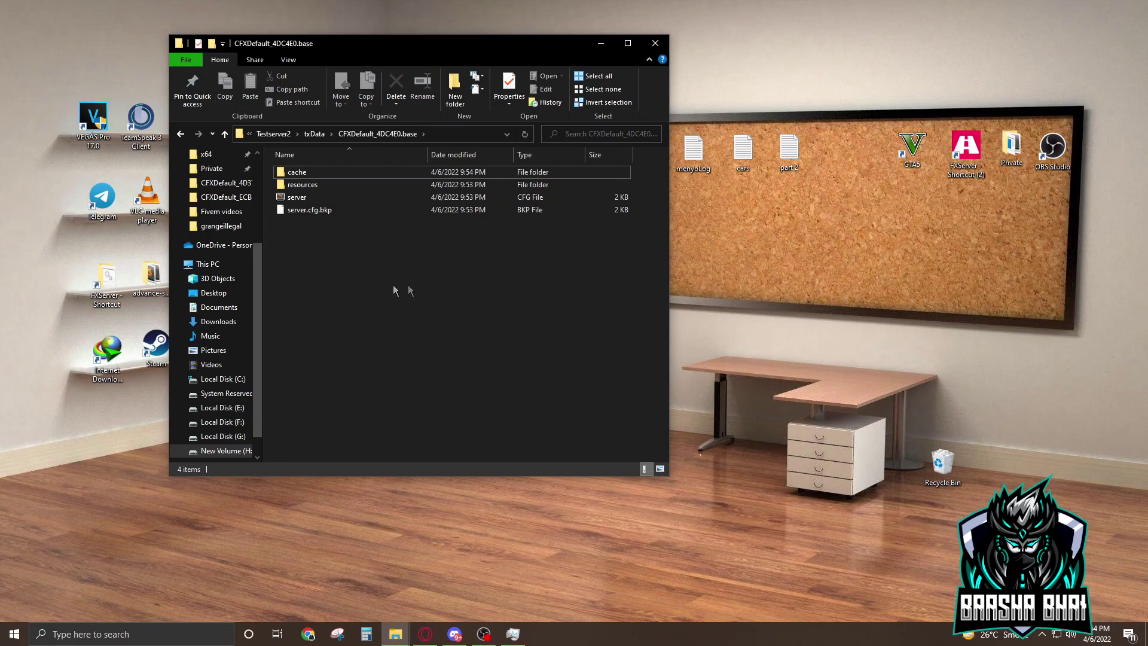
# Reposition the server archive icon on the desktop and refresh the desktop.
pyautogui.click(772, 345)
pyautogui.moveTo(894, 234)
pyautogui.mouseDown()
pyautogui.moveTo(818, 304)
pyautogui.moveTo(789, 262)
pyautogui.mouseUp()
pyautogui.moveTo(867, 284); pyautogui.dragTo(784, 285)
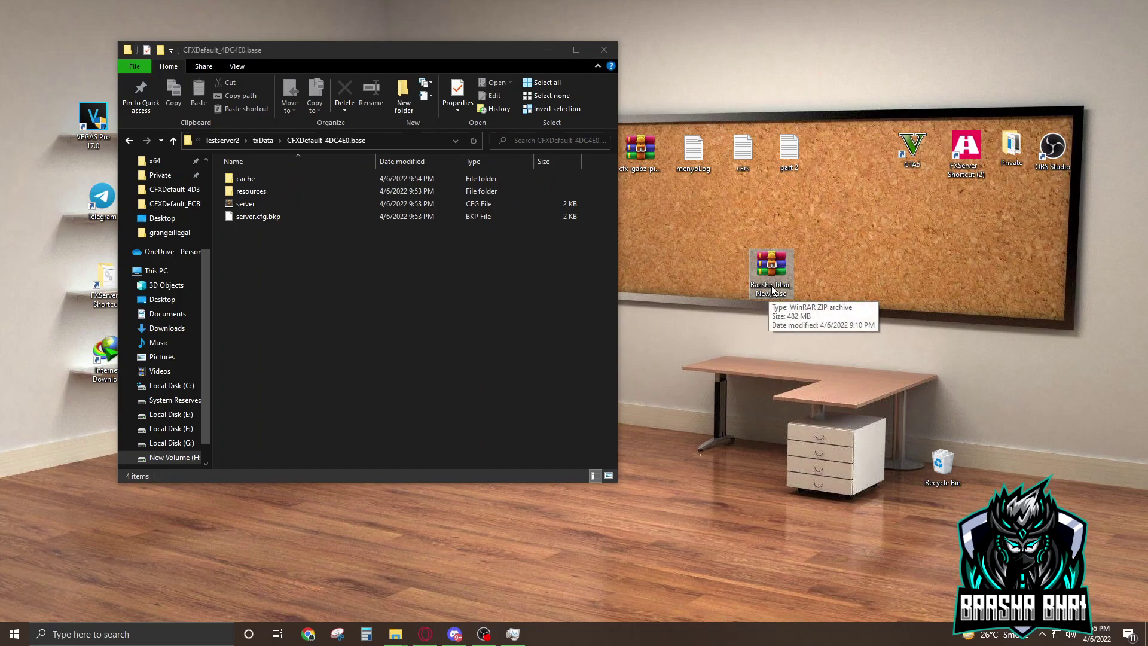
pyautogui.moveTo(776, 281); pyautogui.dragTo(735, 333)
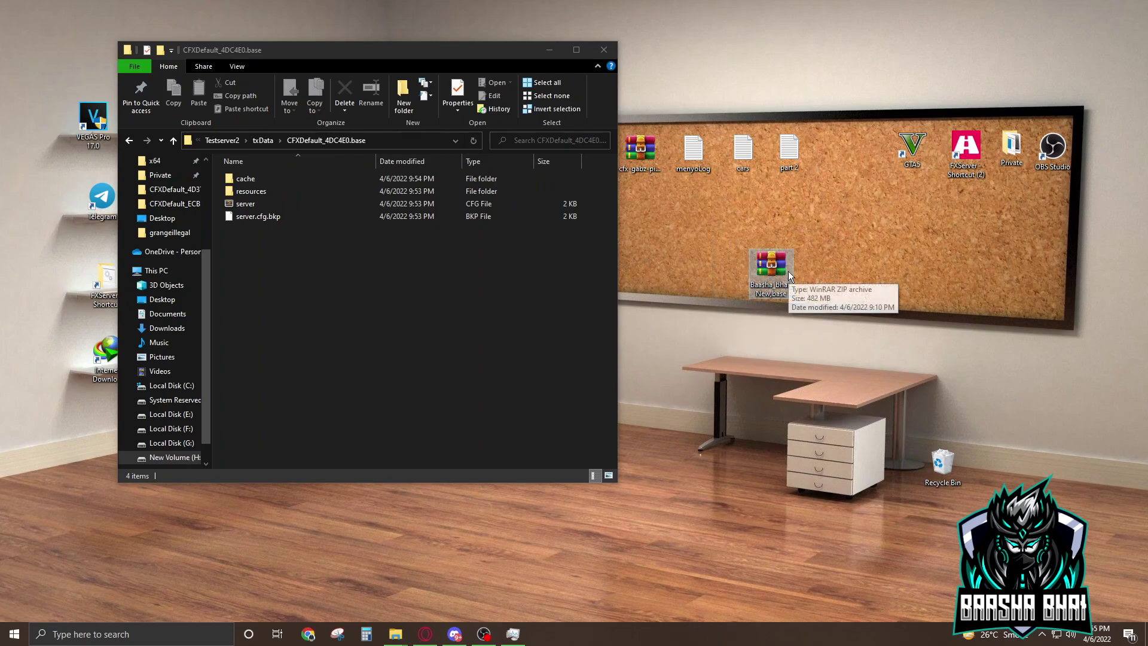
pyautogui.rightClick(823, 263)
pyautogui.click(839, 317)
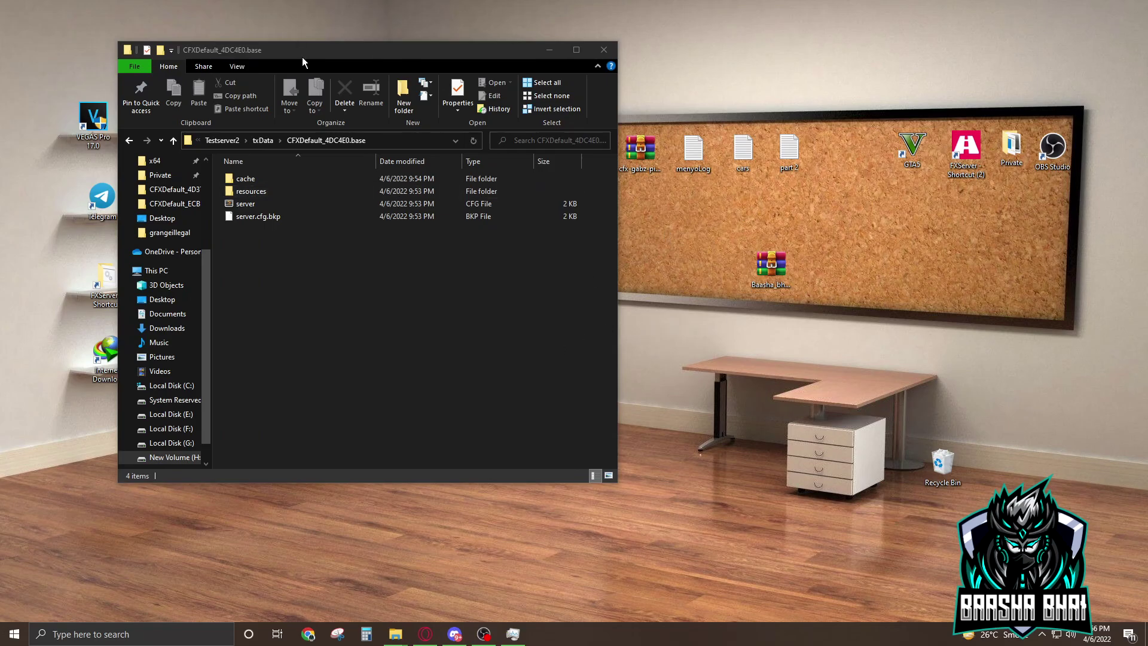
# Reposition the folder window and select the HeidiSQL desktop shortcut.
pyautogui.moveTo(303, 56); pyautogui.dragTo(735, 66)
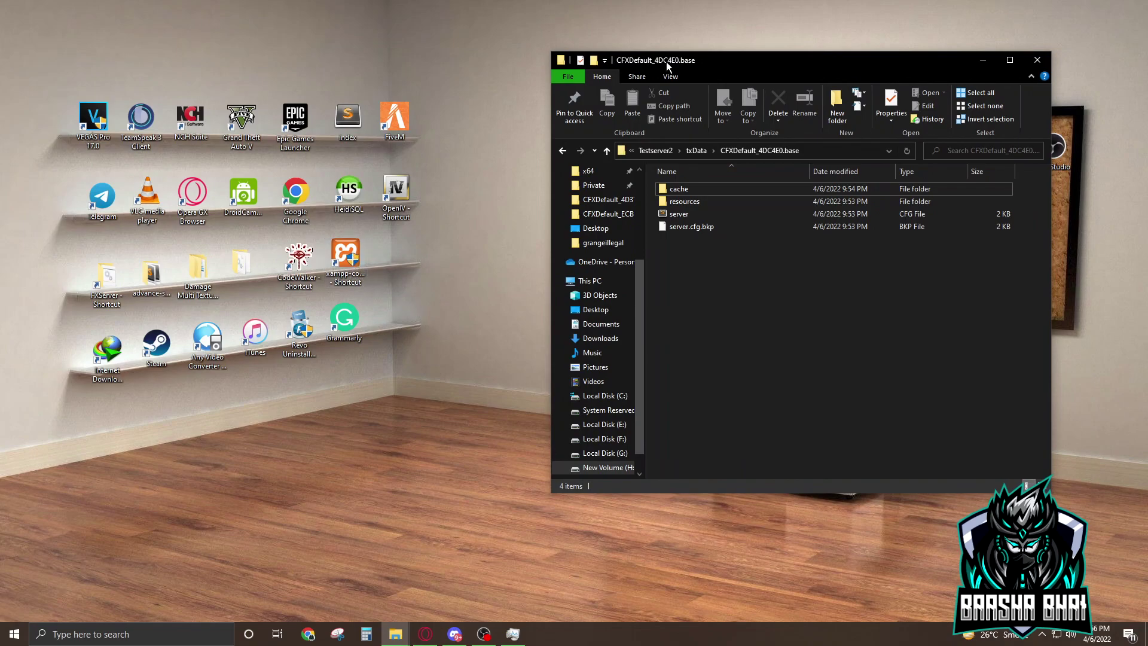
pyautogui.moveTo(665, 65); pyautogui.dragTo(422, 84)
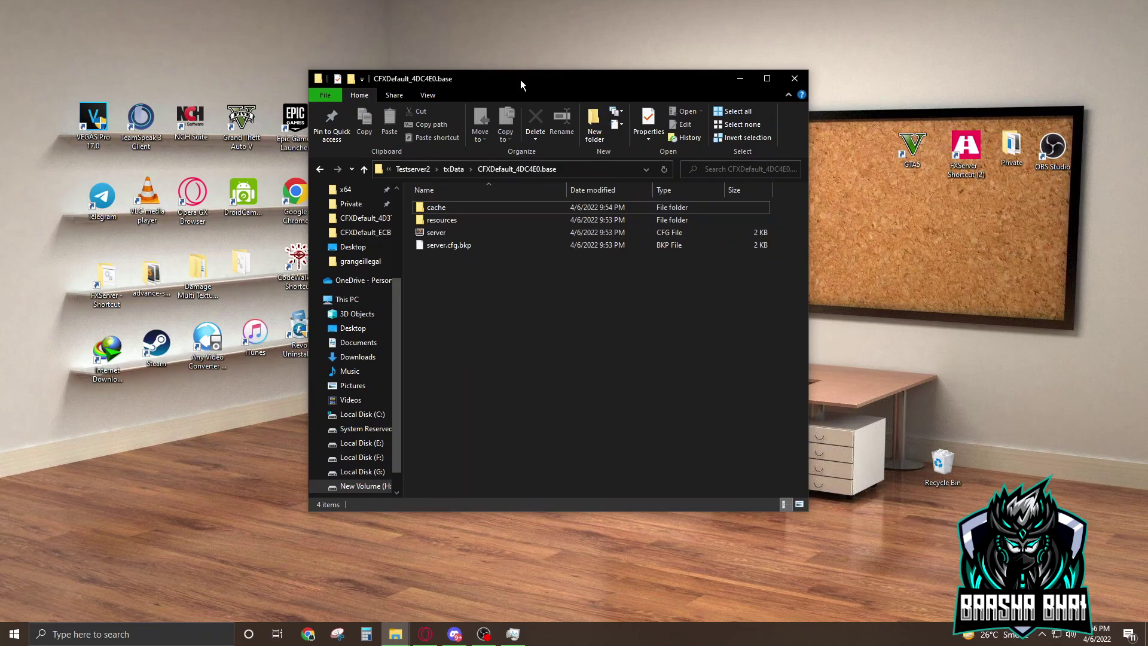
pyautogui.moveTo(520, 84); pyautogui.dragTo(657, 53)
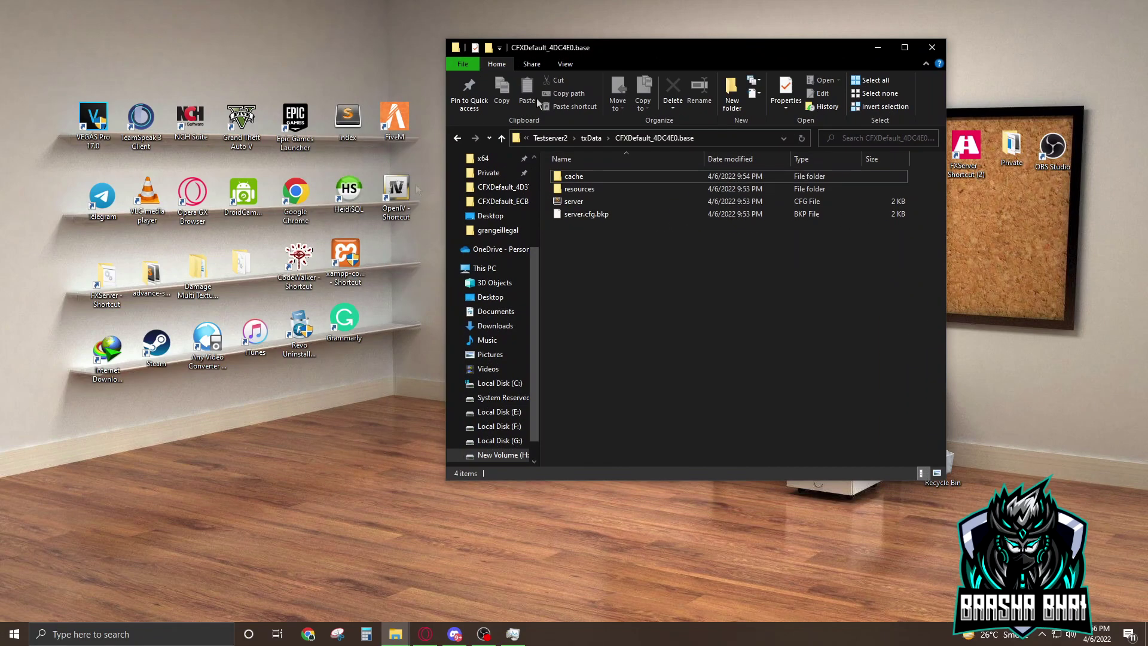
pyautogui.click(363, 193)
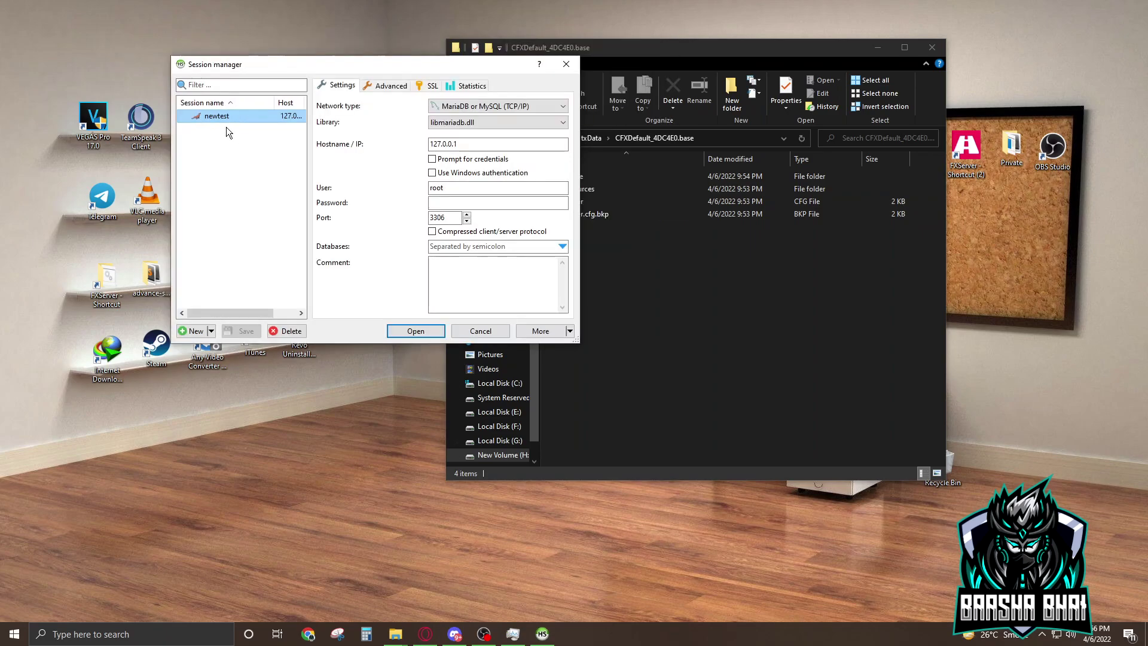
# Delete the newtest session, create a session named Test2, and connect to MariaDB.
pyautogui.click(281, 332)
pyautogui.click(603, 315)
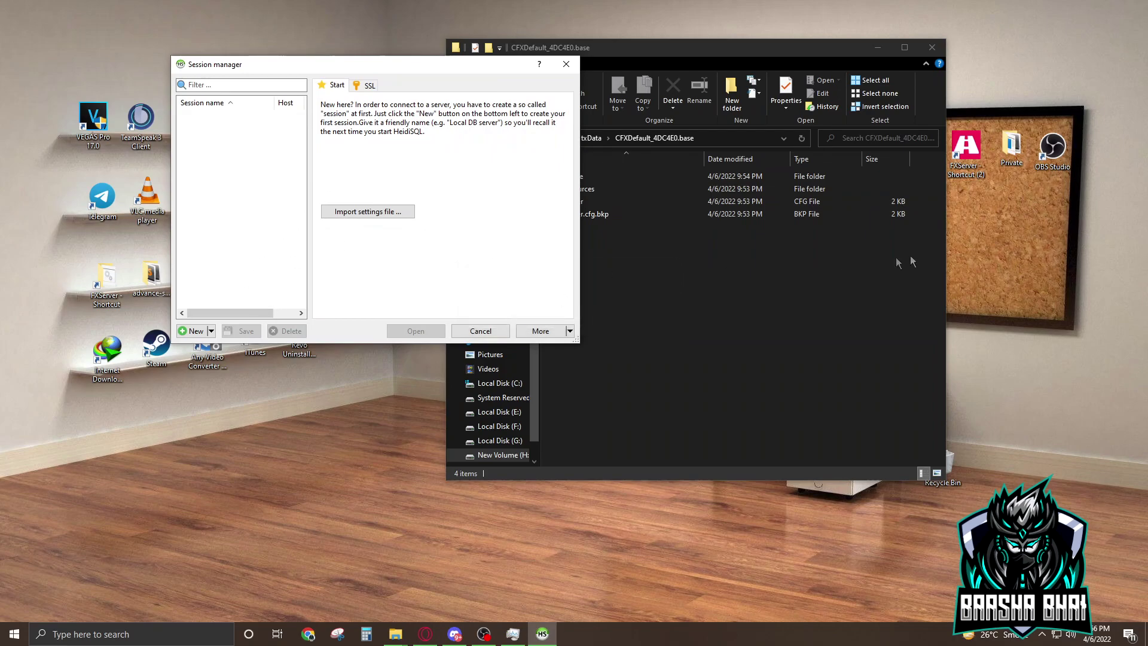
pyautogui.click(192, 331)
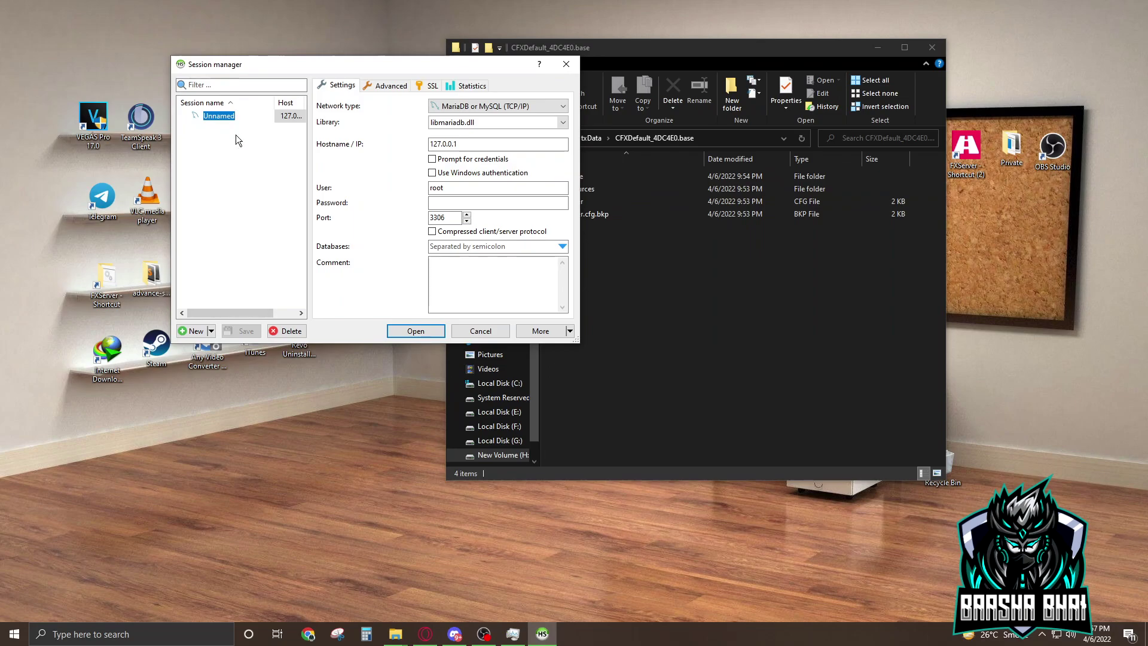
pyautogui.write('TE')
pyautogui.press('Return')
pyautogui.click(435, 333)
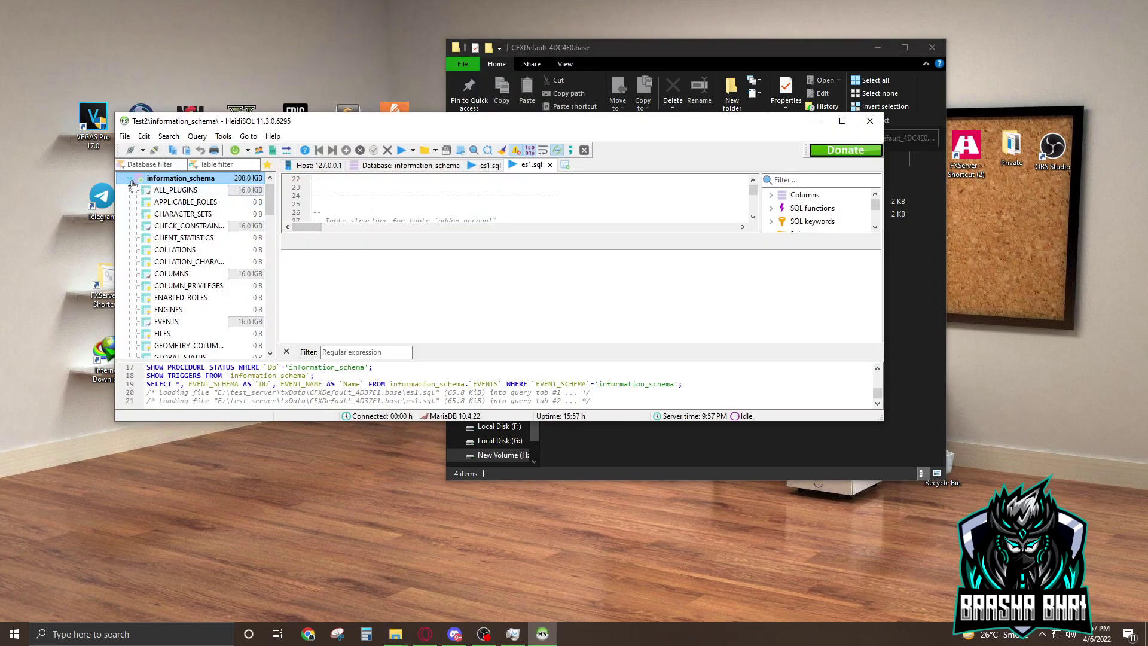
pyautogui.click(131, 189)
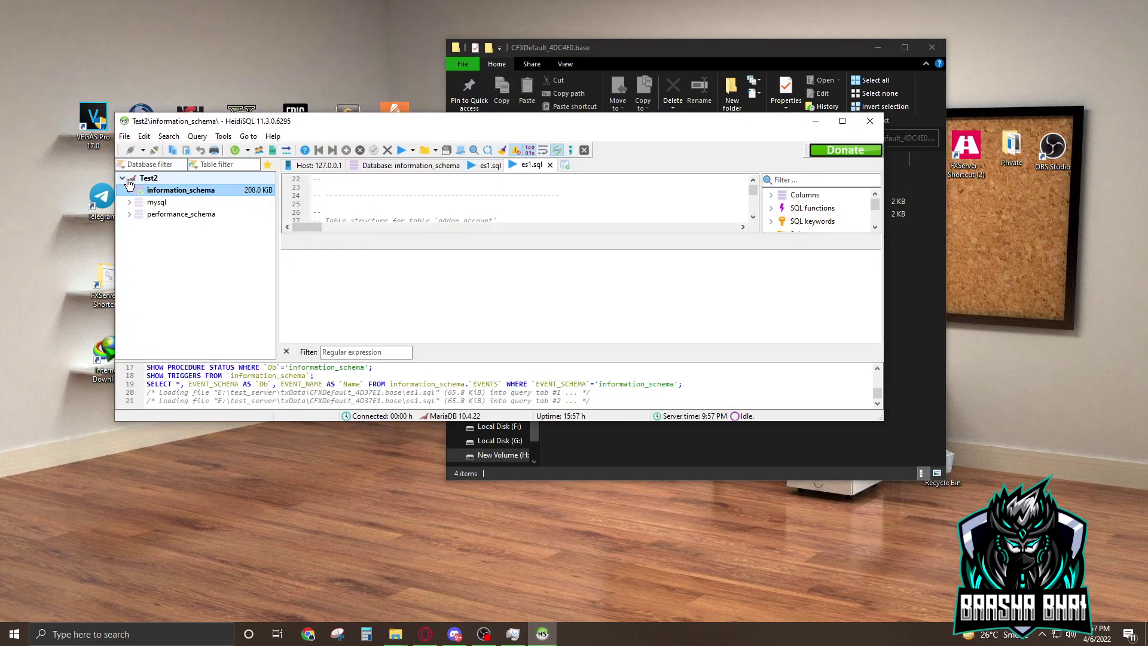
# Create a new database named essentialmode under the Test2 session and select it.
pyautogui.rightClick(173, 237)
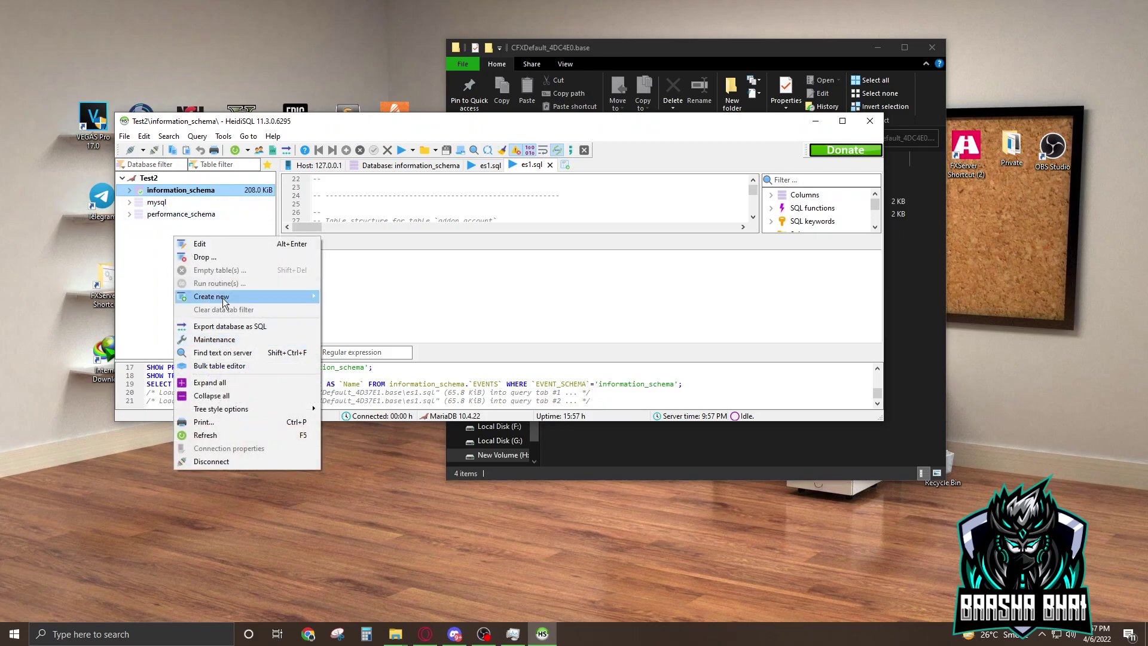
pyautogui.moveTo(223, 299)
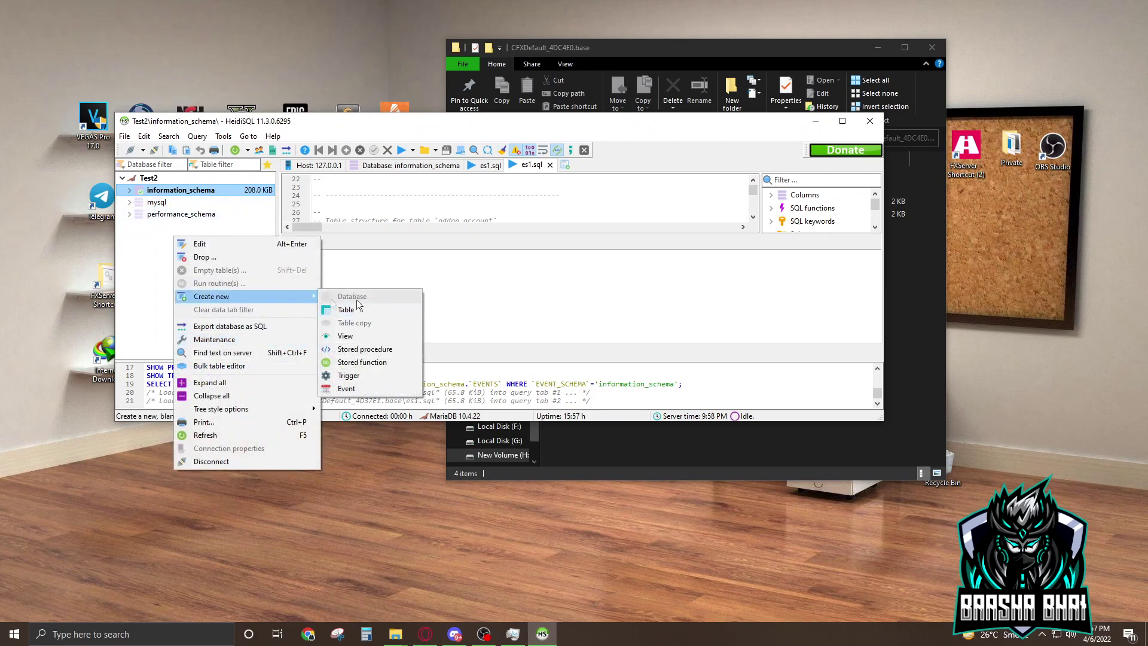
pyautogui.click(137, 261)
pyautogui.rightClick(179, 278)
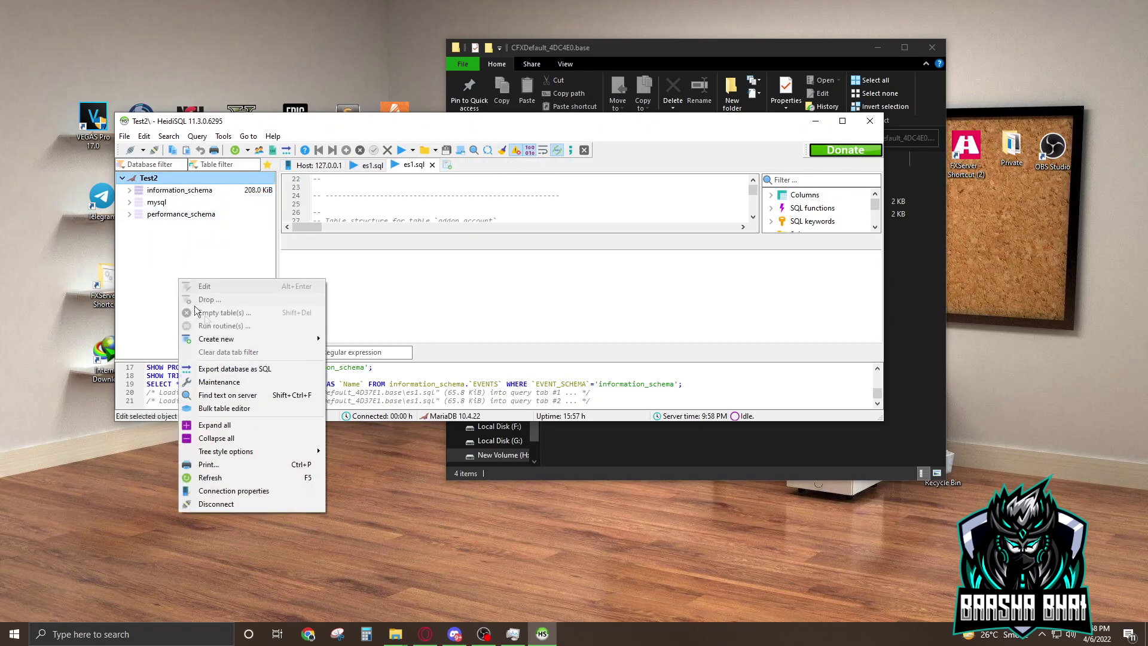
pyautogui.moveTo(252, 339)
pyautogui.click(358, 341)
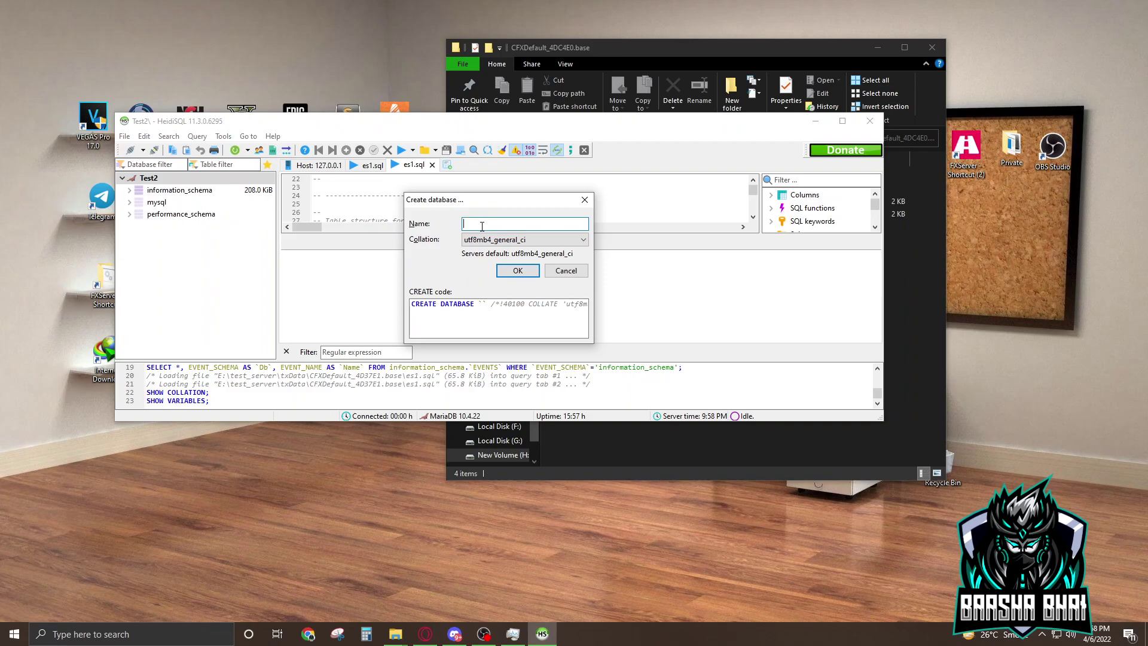
pyautogui.write('essentialmode')
pyautogui.click(517, 272)
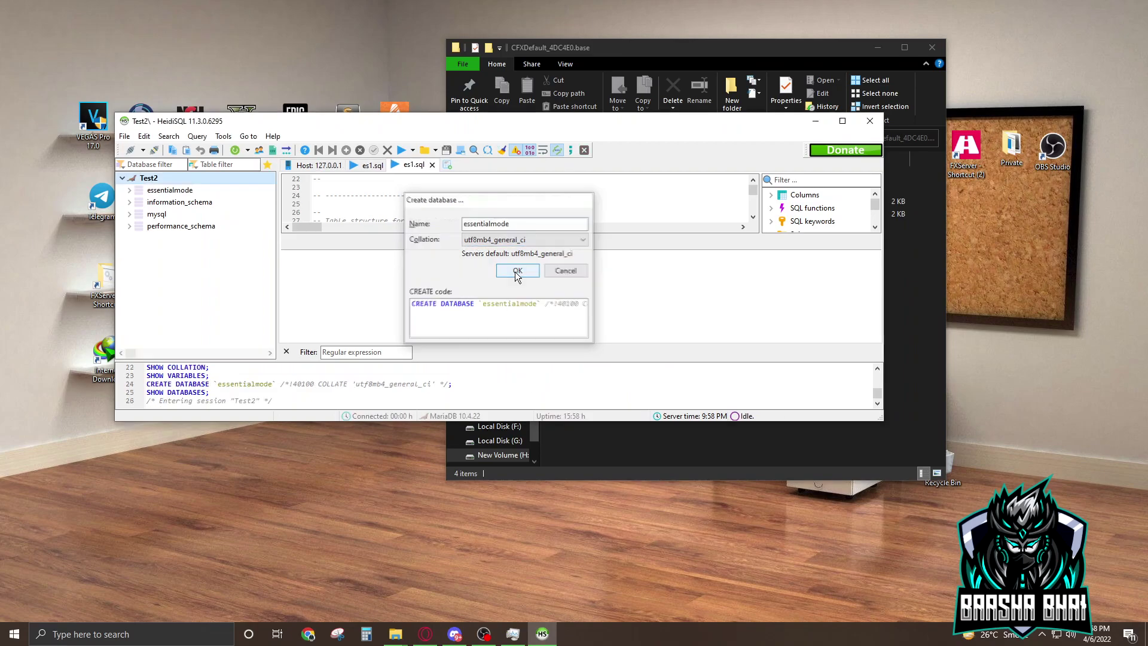
pyautogui.click(143, 191)
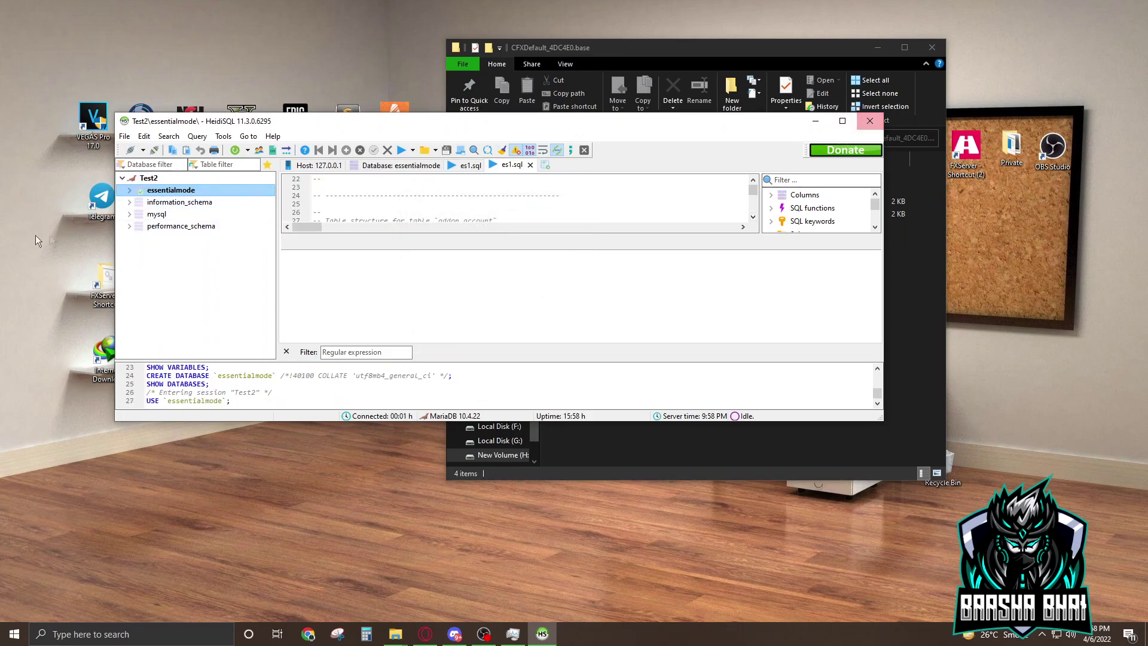
# Close HeidiSQL and open Baasha_bhai_New.base.zip from the desktop in WinRAR.
pyautogui.click(867, 124)
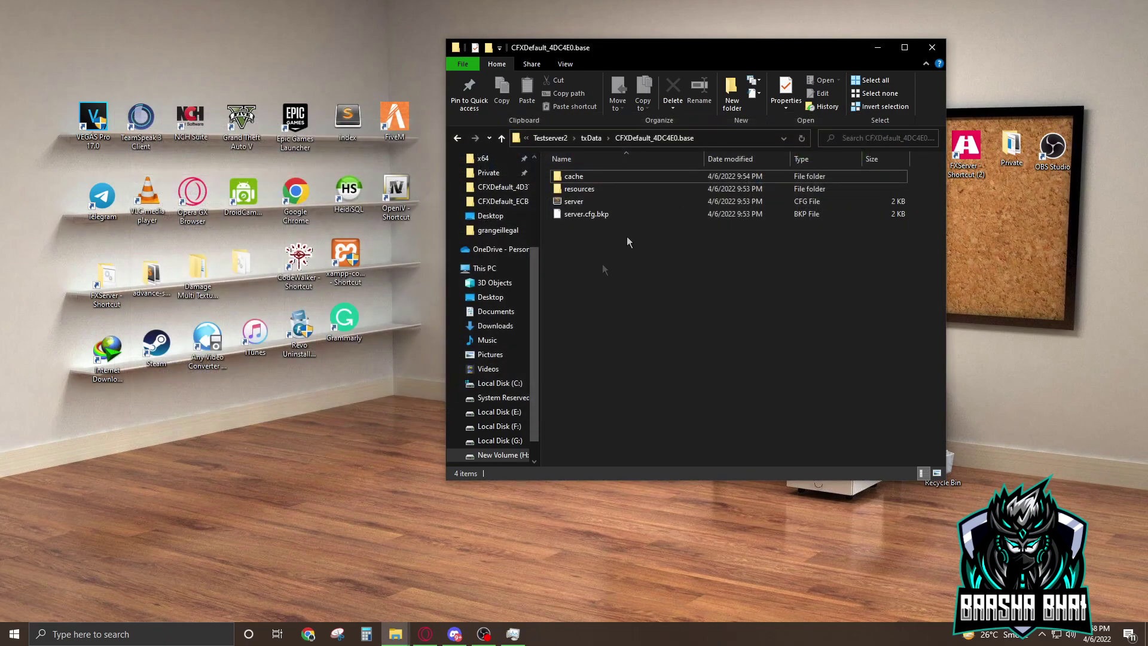
pyautogui.moveTo(607, 36); pyautogui.dragTo(307, 51)
pyautogui.click(772, 274)
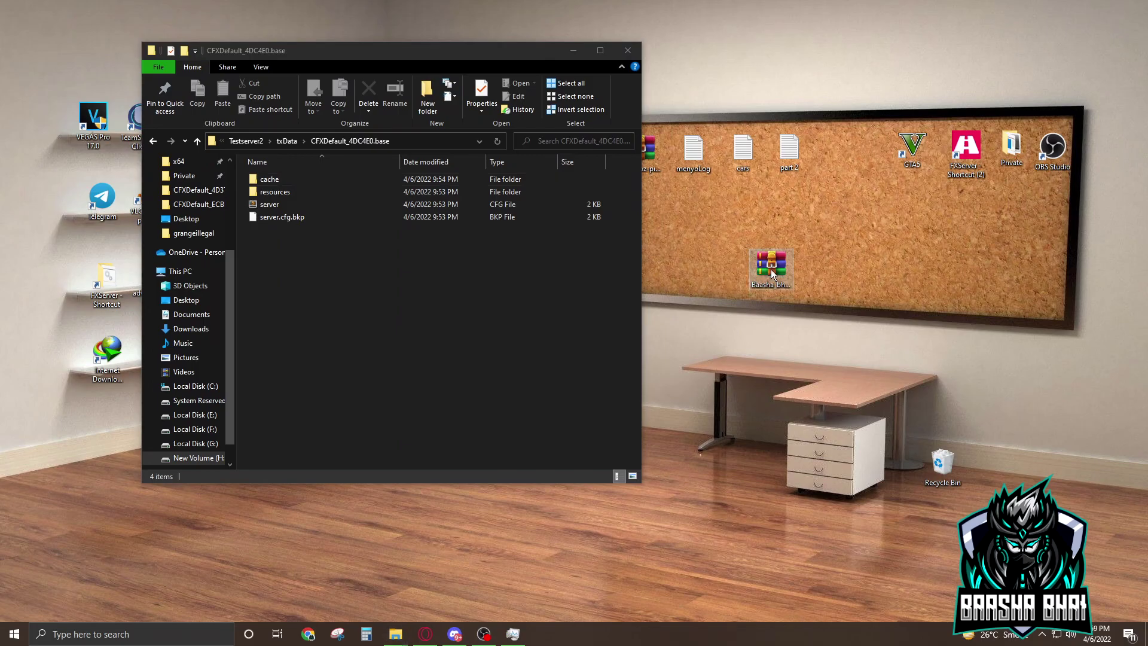
pyautogui.doubleClick(771, 274)
pyautogui.click(807, 119)
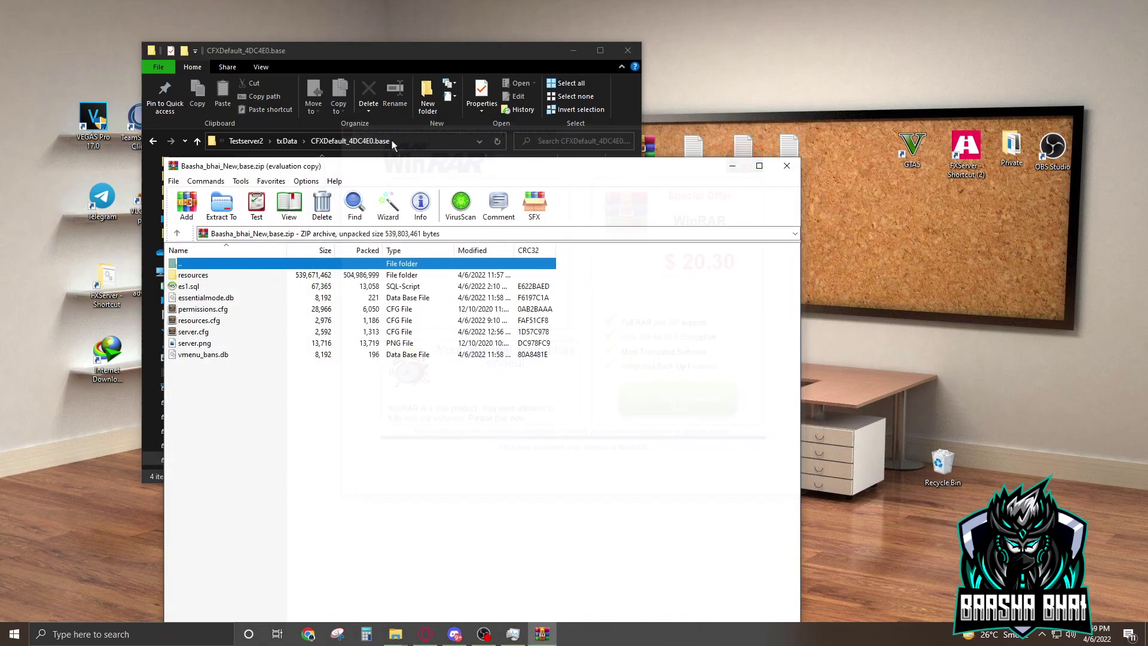
pyautogui.moveTo(361, 163)
pyautogui.mouseDown()
pyautogui.moveTo(726, 123)
pyautogui.moveTo(690, 81)
pyautogui.mouseUp()
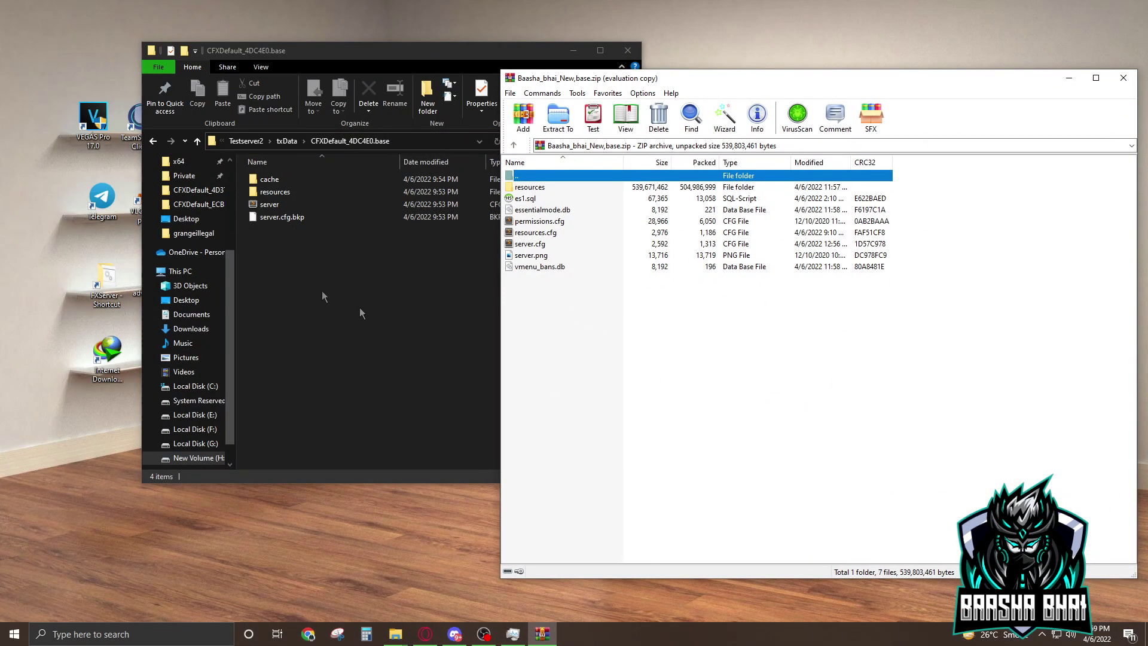
# Permanently delete all four items in the CFXDefault_4DC4E0.base folder.
pyautogui.moveTo(361, 313); pyautogui.dragTo(281, 175)
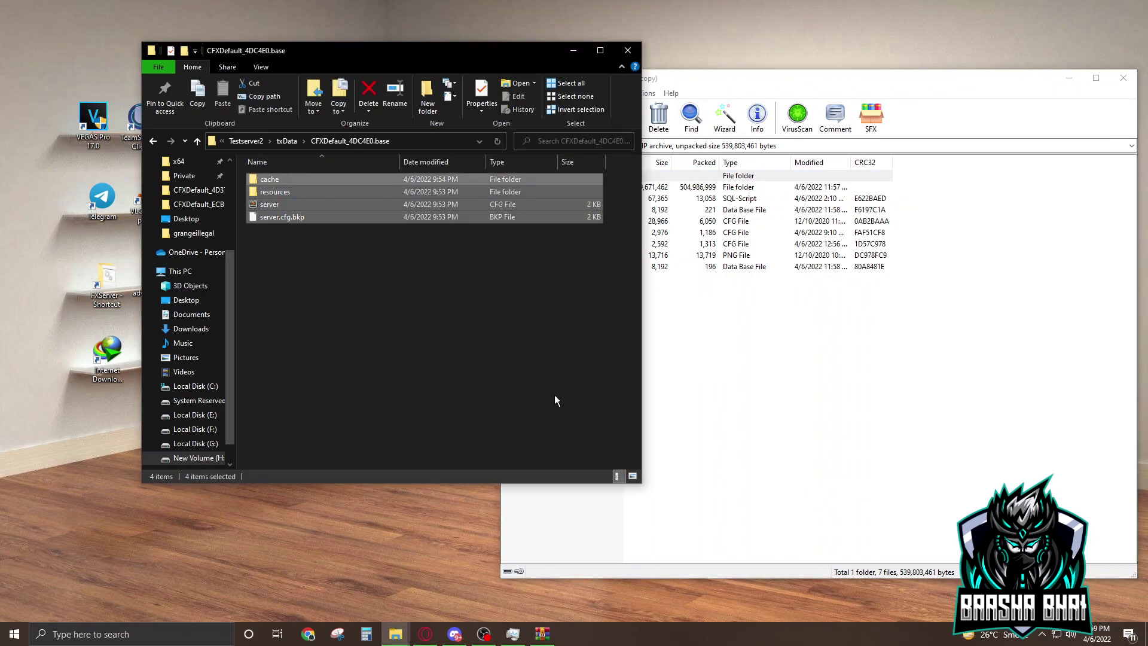
pyautogui.hotkey('shift', 'Delete')
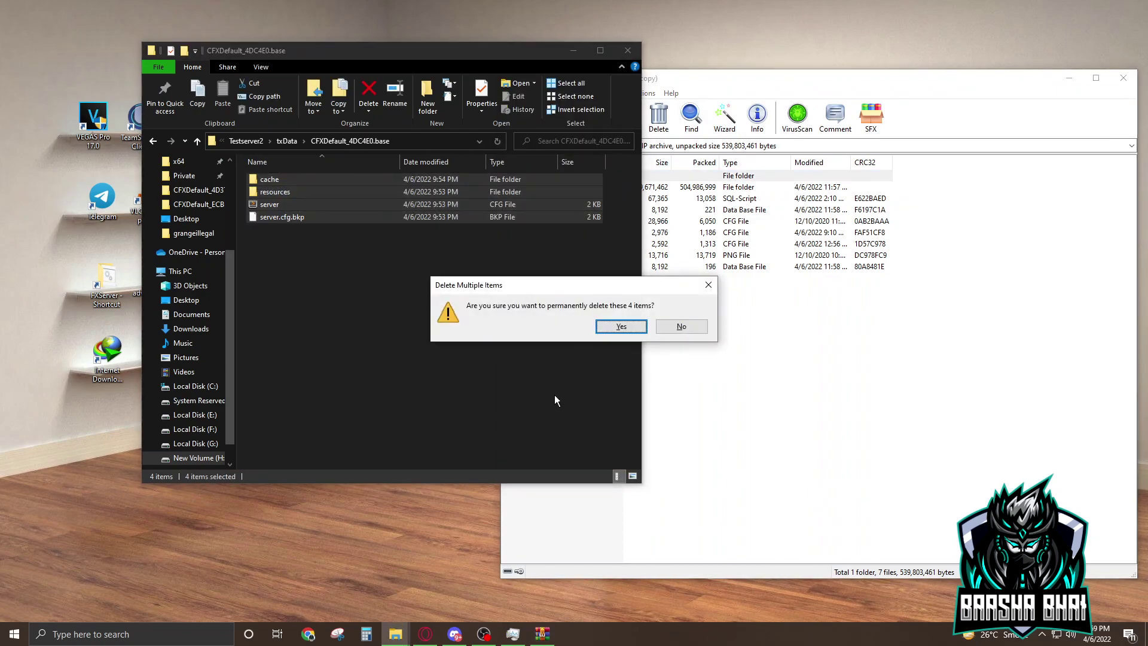
pyautogui.press('Return')
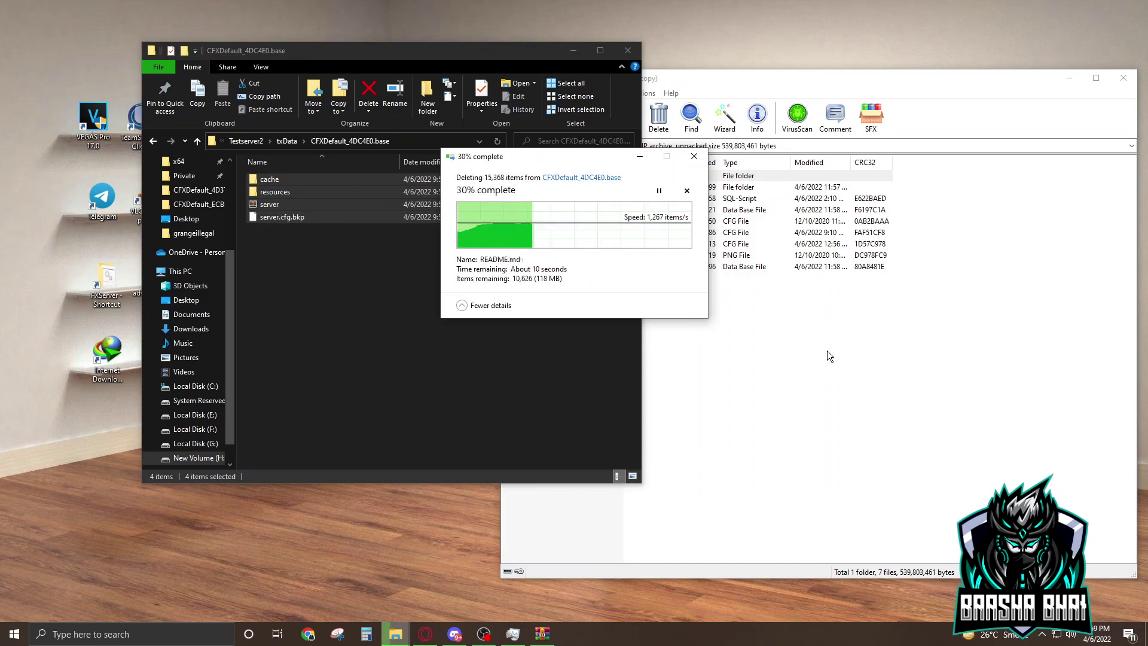
# Drag all eight archive items from WinRAR into the empty server folder to extract them.
pyautogui.click(798, 303)
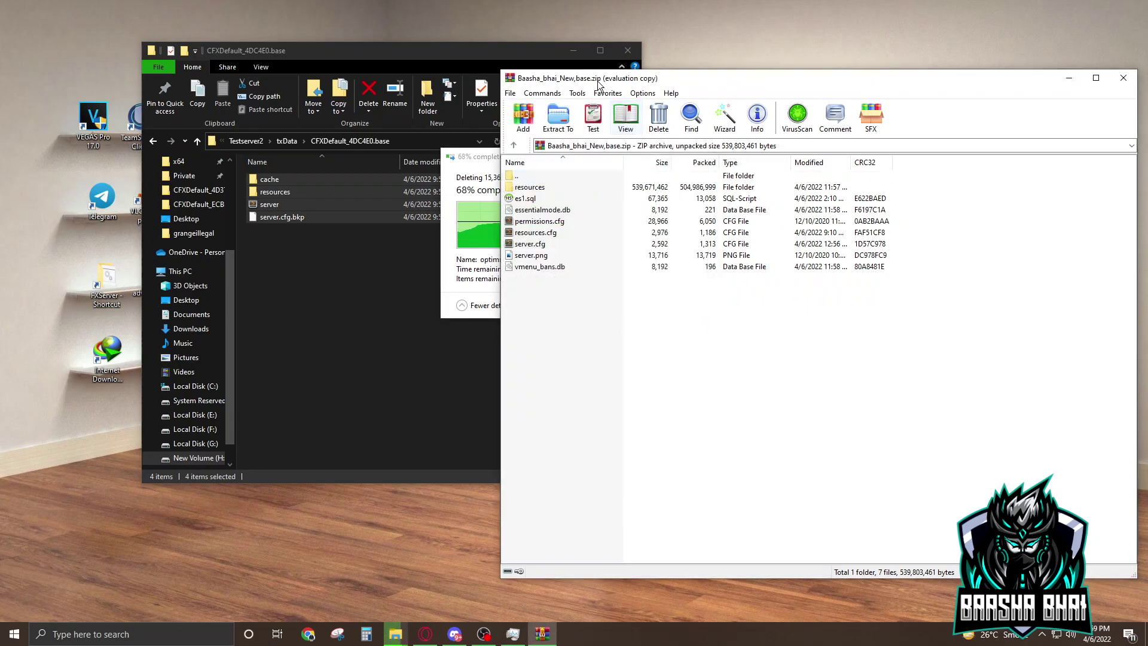
pyautogui.moveTo(616, 78); pyautogui.dragTo(774, 55)
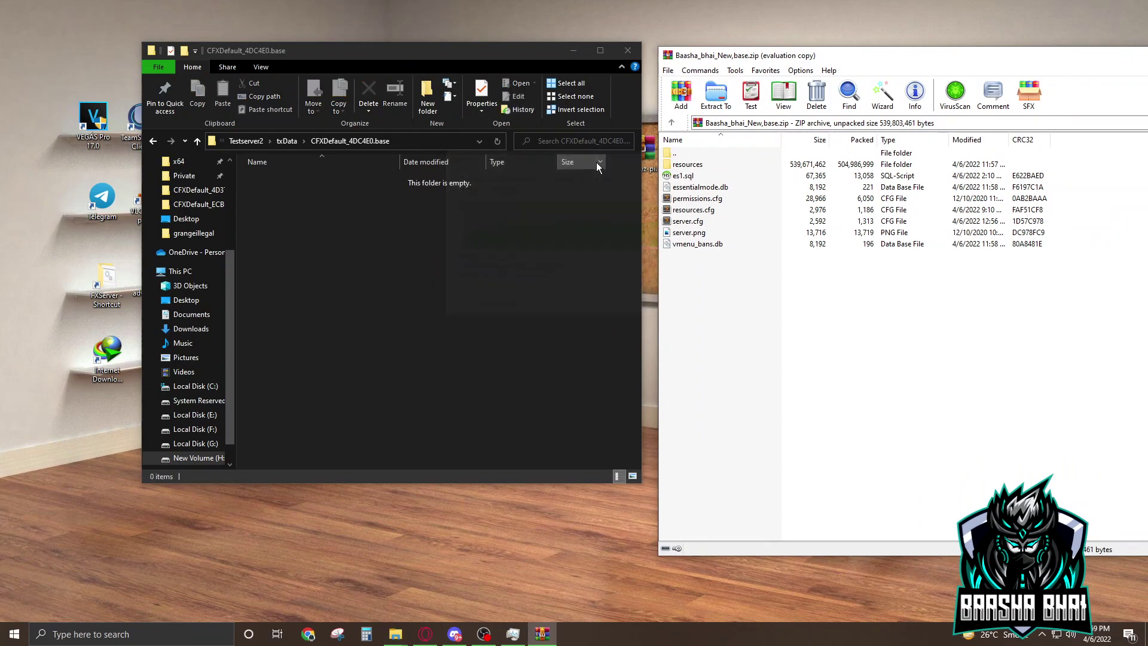
pyautogui.moveTo(728, 297); pyautogui.dragTo(682, 159)
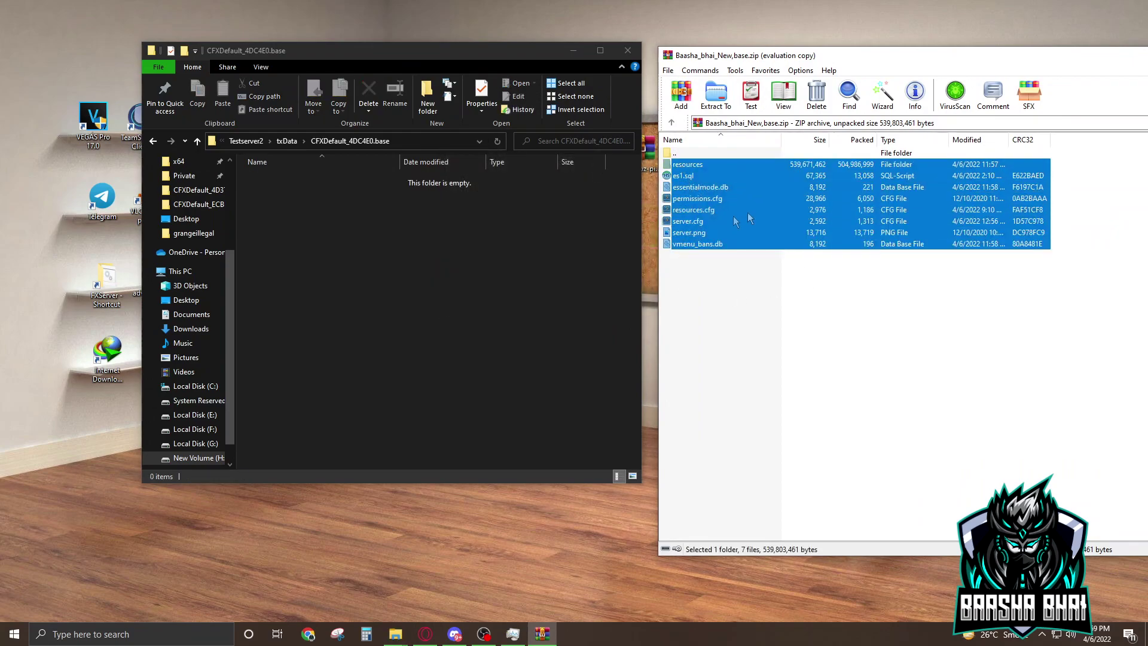
pyautogui.moveTo(700, 239); pyautogui.dragTo(403, 263)
pyautogui.moveTo(331, 293); pyautogui.dragTo(332, 293)
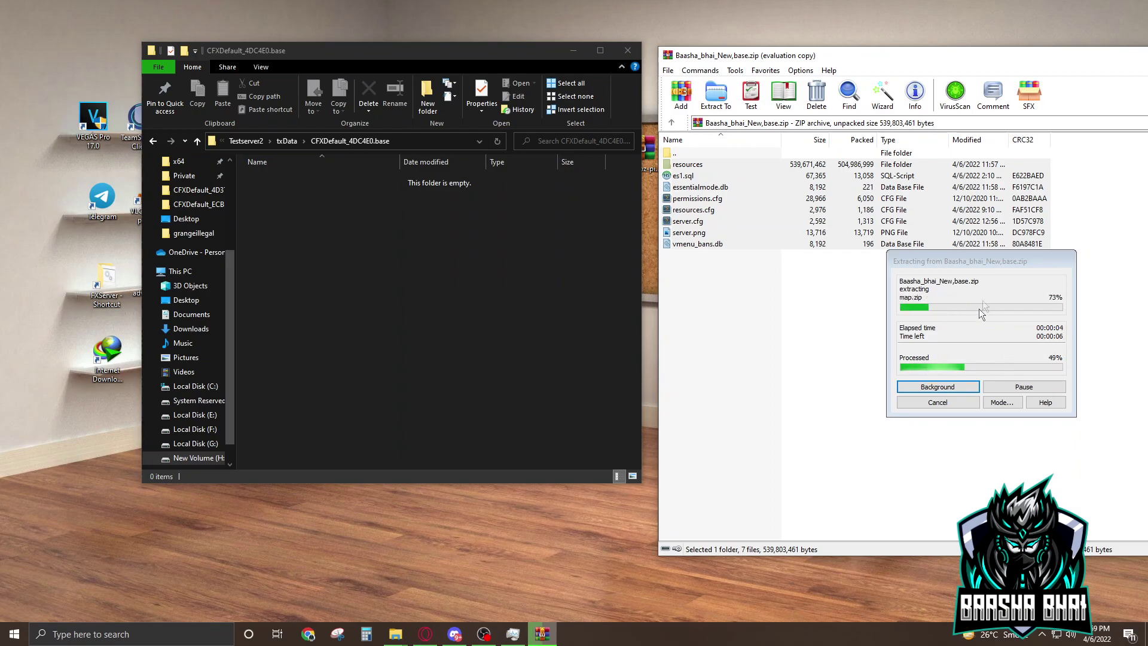
pyautogui.moveTo(983, 267); pyautogui.dragTo(669, 272)
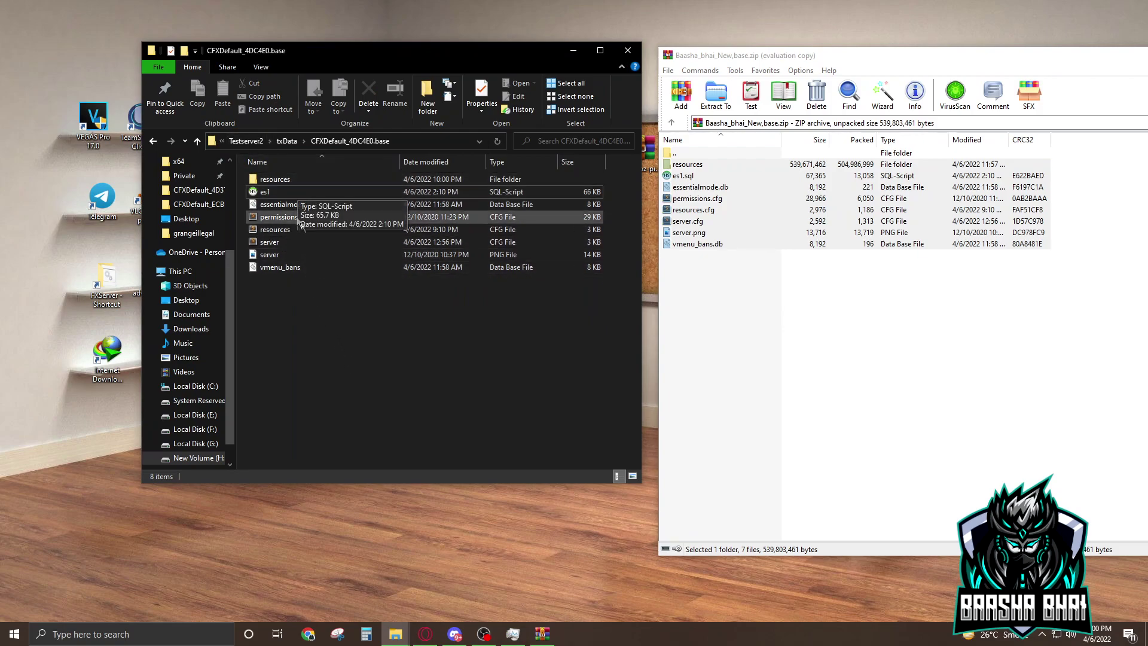
# Refresh the server folder's file list and close the WinRAR archive.
pyautogui.rightClick(290, 293)
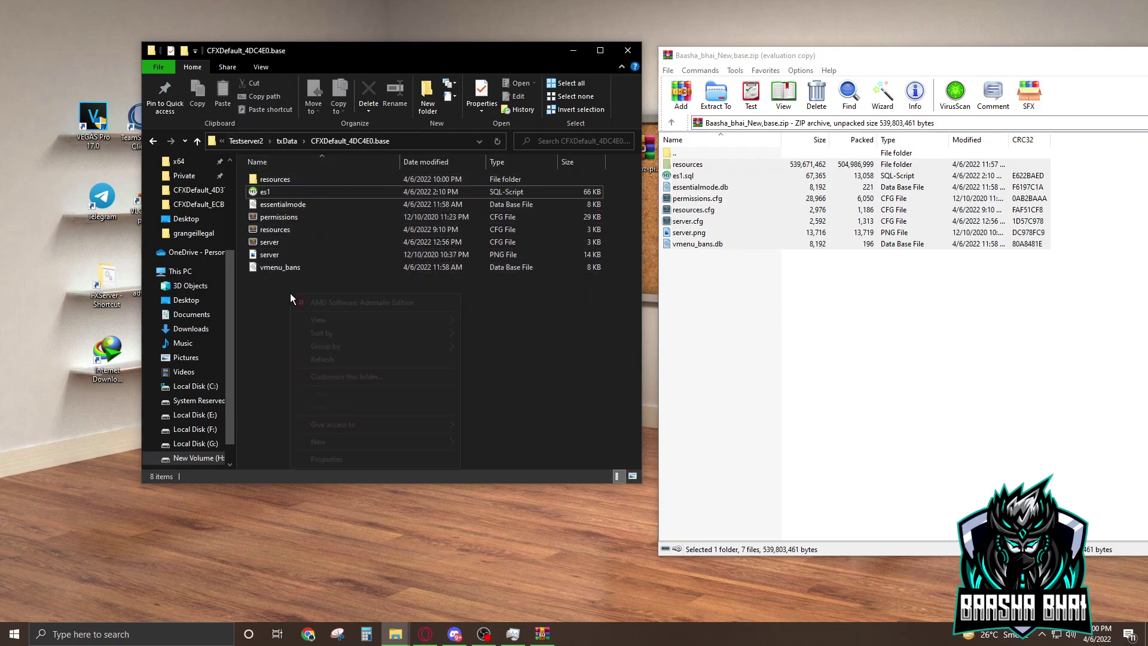
pyautogui.click(324, 358)
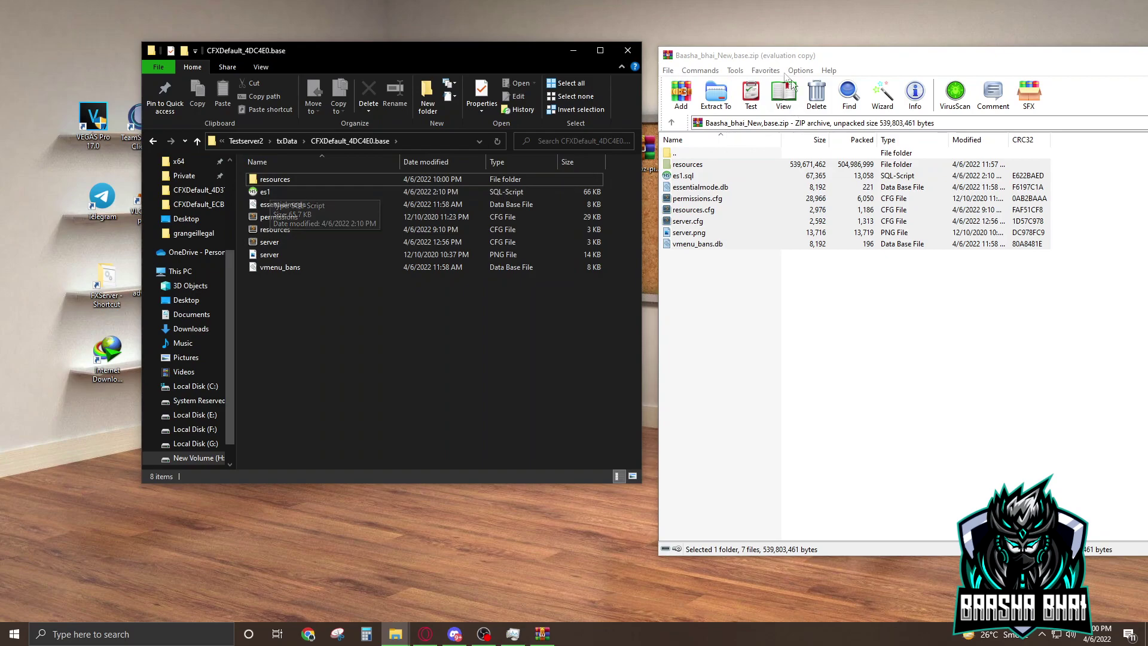
pyautogui.moveTo(783, 55); pyautogui.dragTo(516, 68)
pyautogui.click(1015, 70)
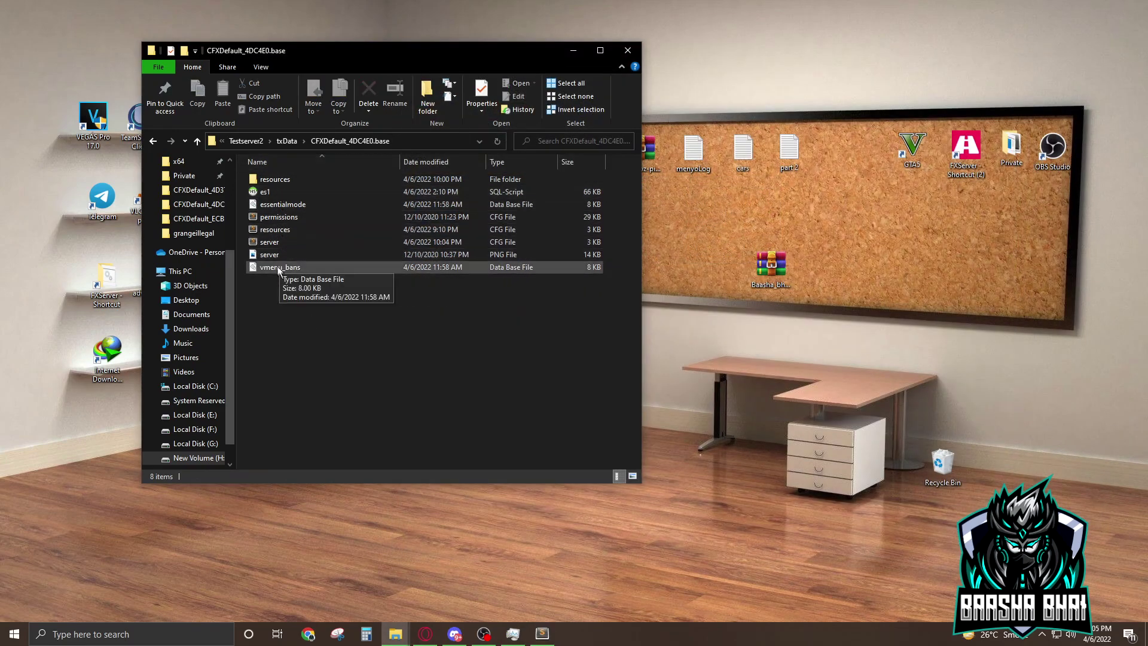
# Open server.cfg in Sublime Text and review the Steam Web API key line.
pyautogui.doubleClick(274, 242)
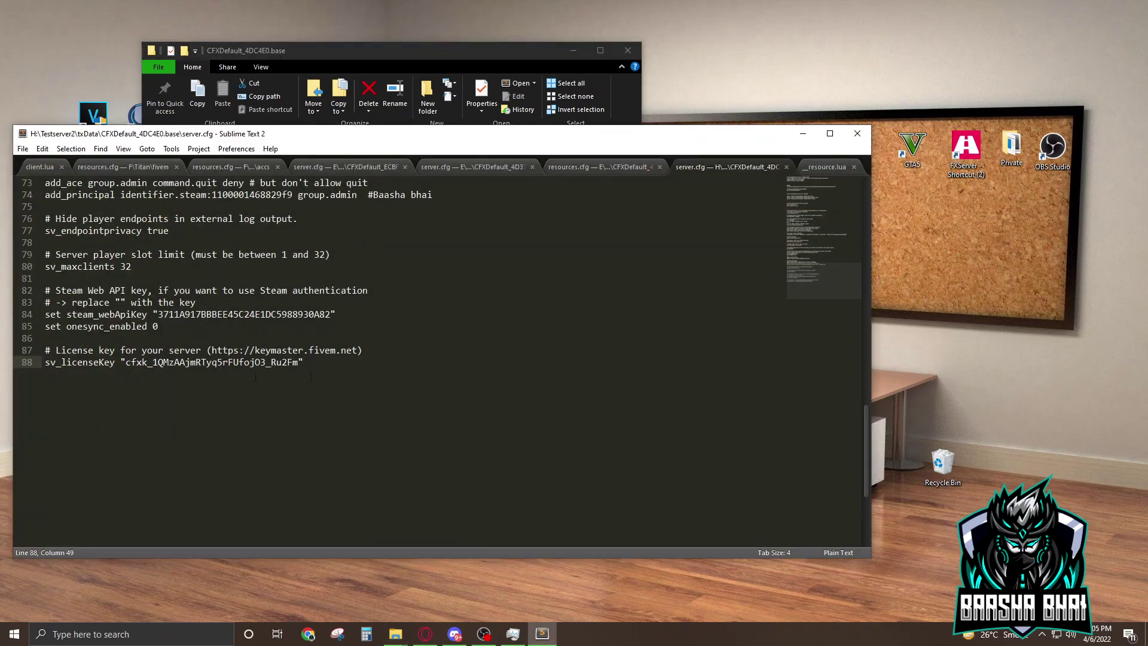
pyautogui.hotkey('ctrl', 'x')
pyautogui.scroll(20, 299, 299)
pyautogui.scroll(-20, 326, 325)
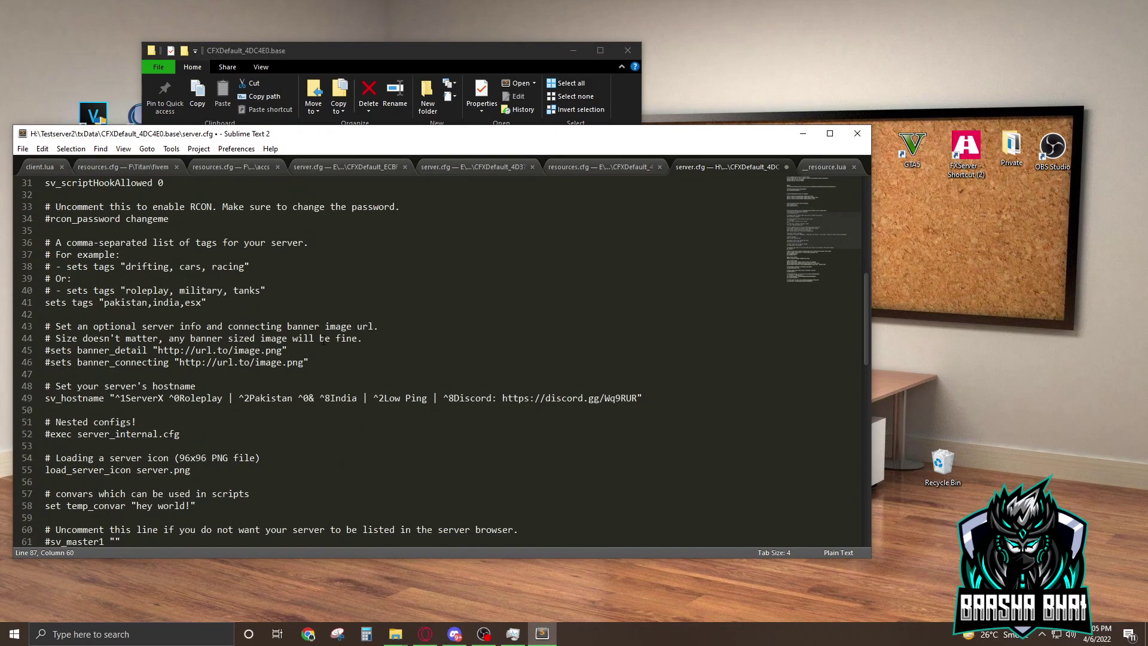
pyautogui.scroll(3, 265, 414)
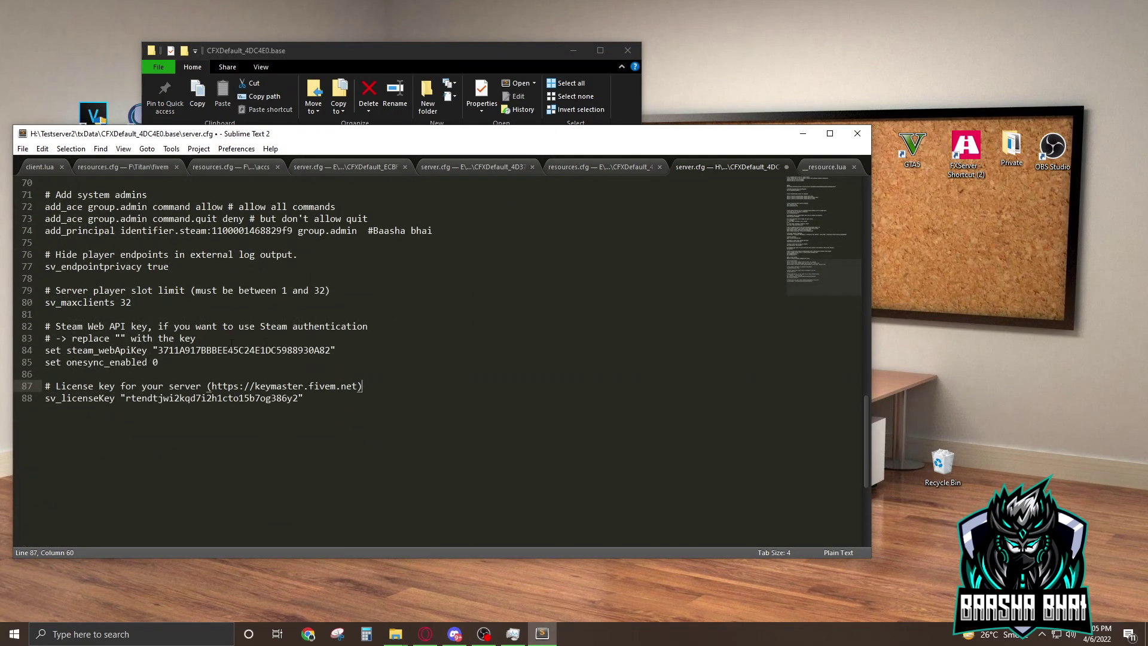
pyautogui.click(38, 354)
pyautogui.click(400, 351)
# View the saved connection-error screenshot from the Downloads folder, then close it.
pyautogui.moveTo(395, 633)
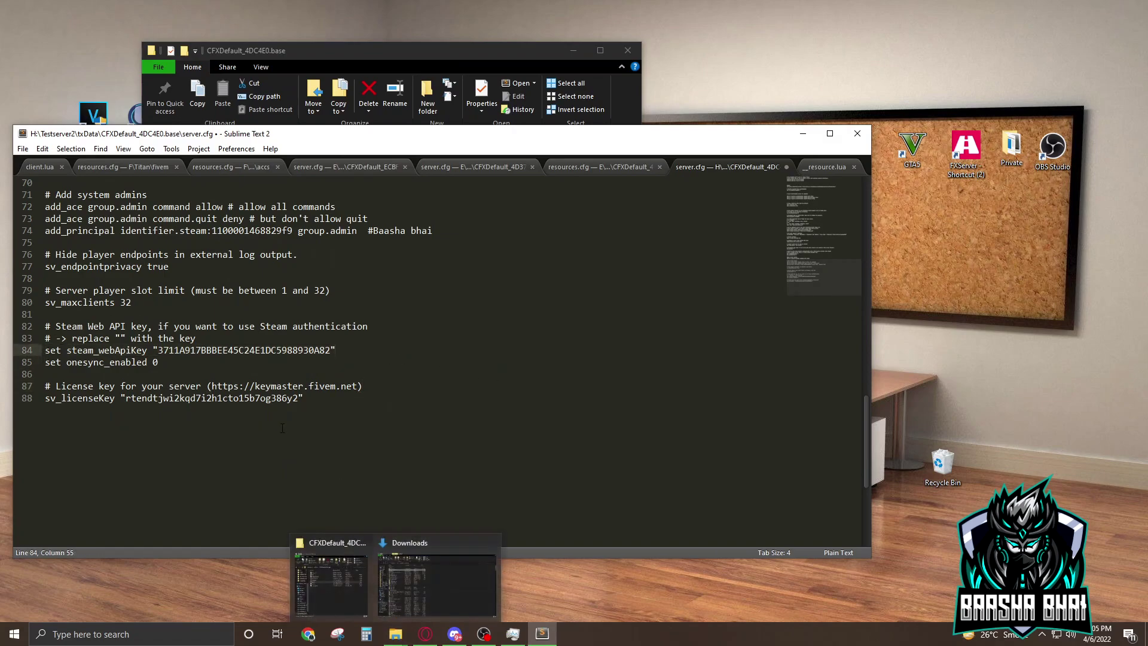
pyautogui.click(400, 586)
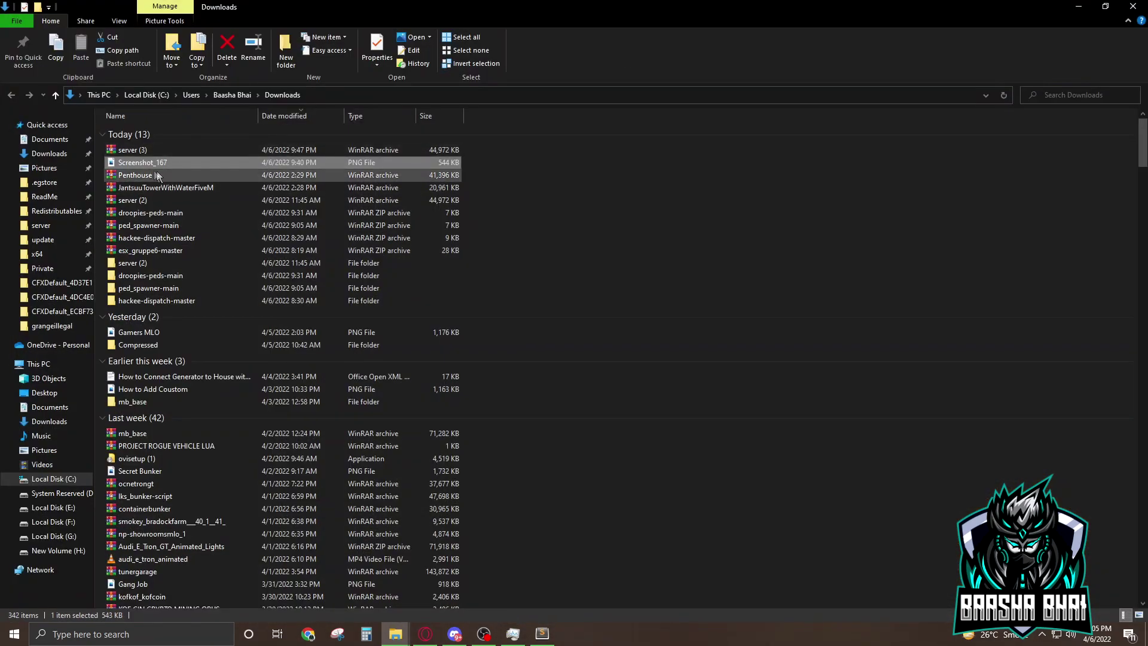
pyautogui.press('Return')
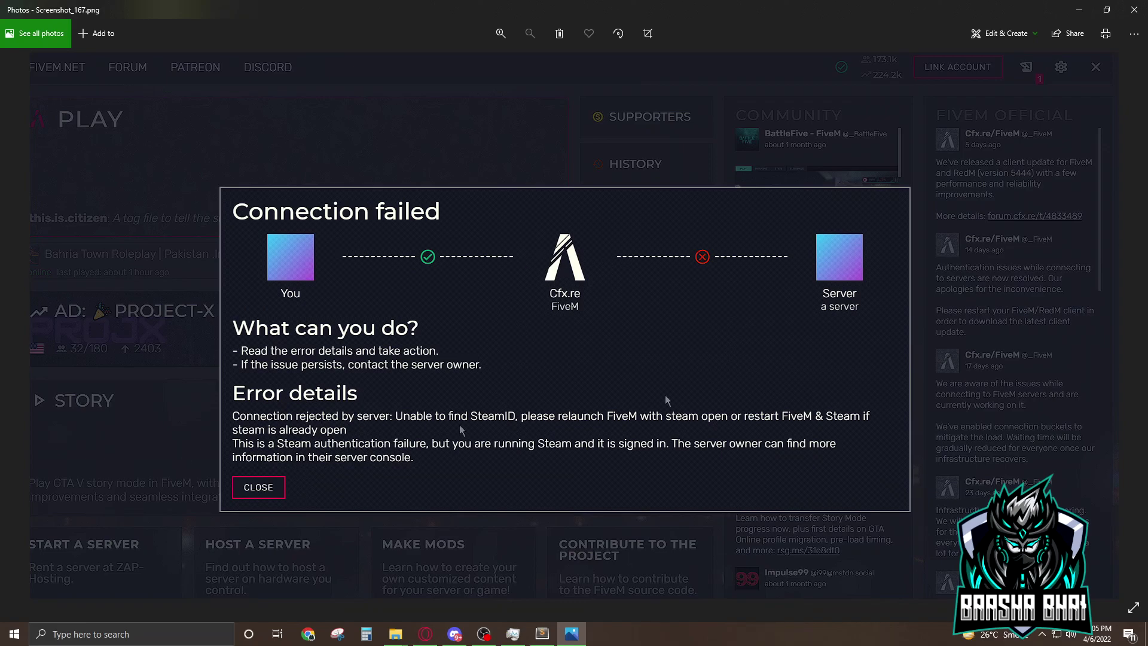
pyautogui.click(1134, 9)
pyautogui.click(1078, 8)
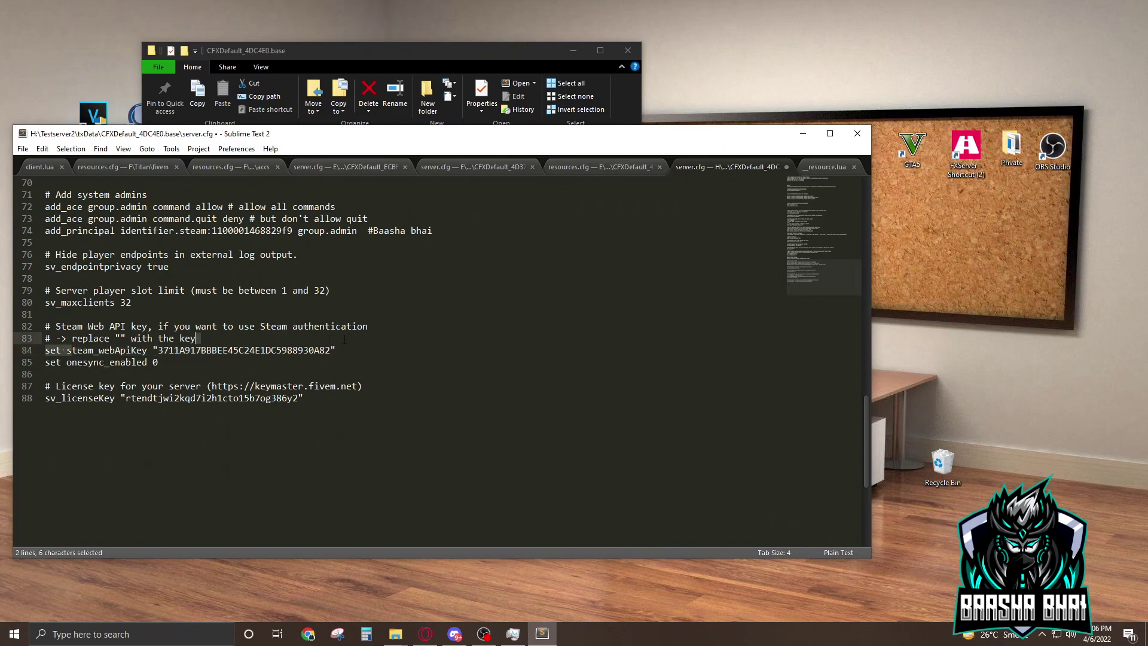
# Select the existing sv_licenseKey value on line 88, ready for the Keymaster key.
pyautogui.moveTo(338, 350); pyautogui.dragTo(98, 350)
pyautogui.click(416, 349)
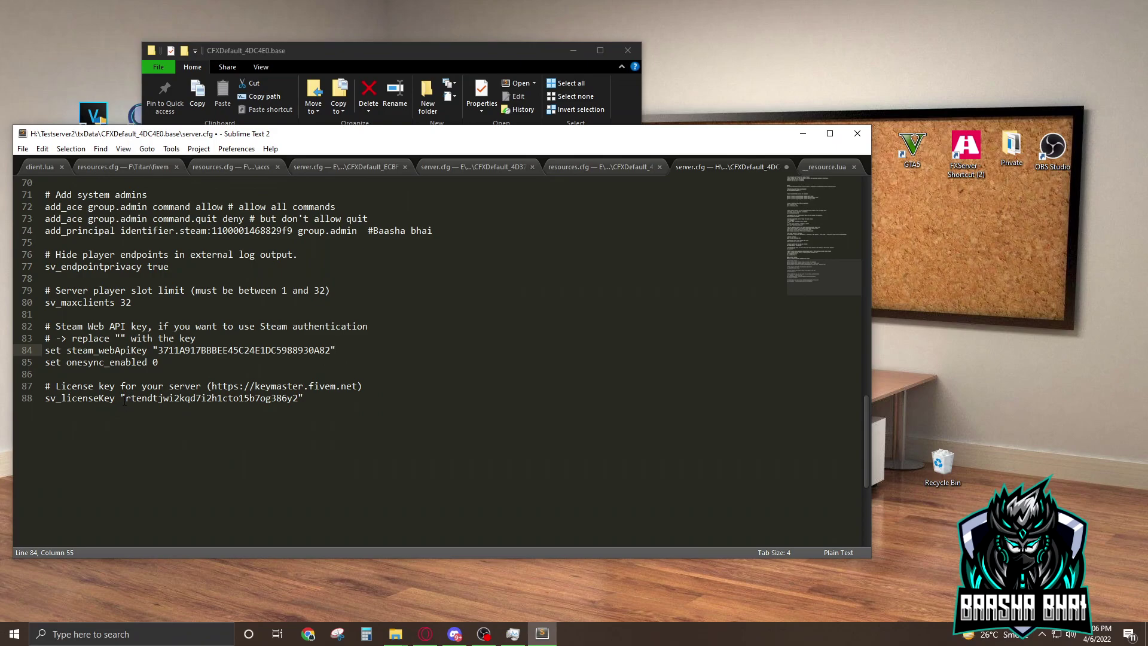
pyautogui.moveTo(126, 398); pyautogui.dragTo(297, 398)
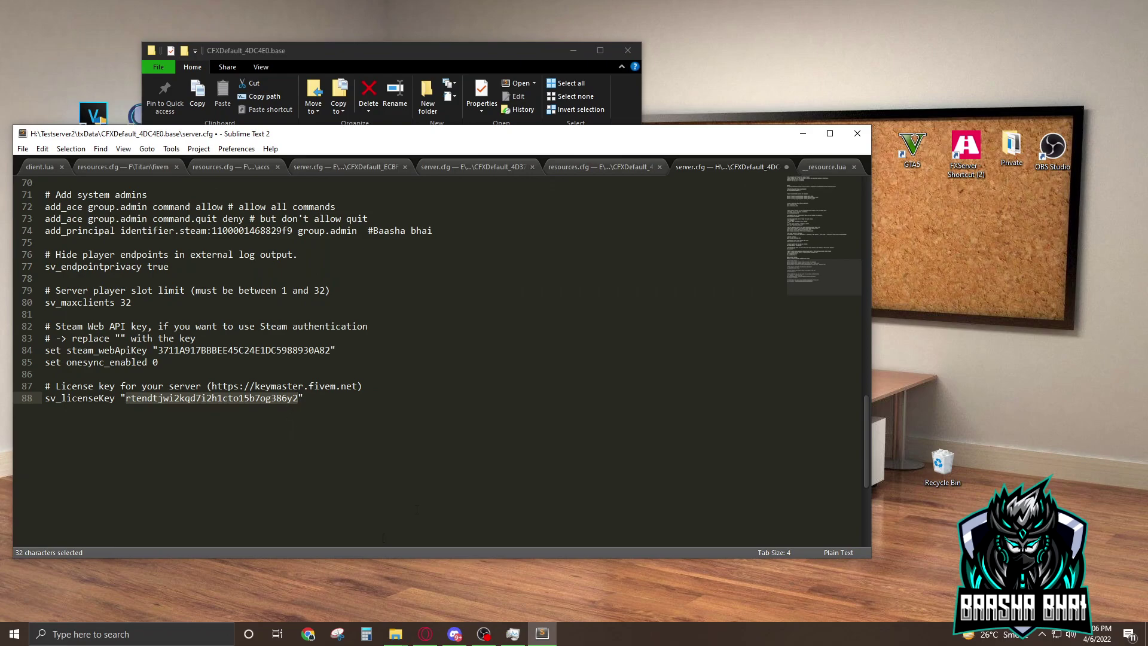
pyautogui.click(425, 633)
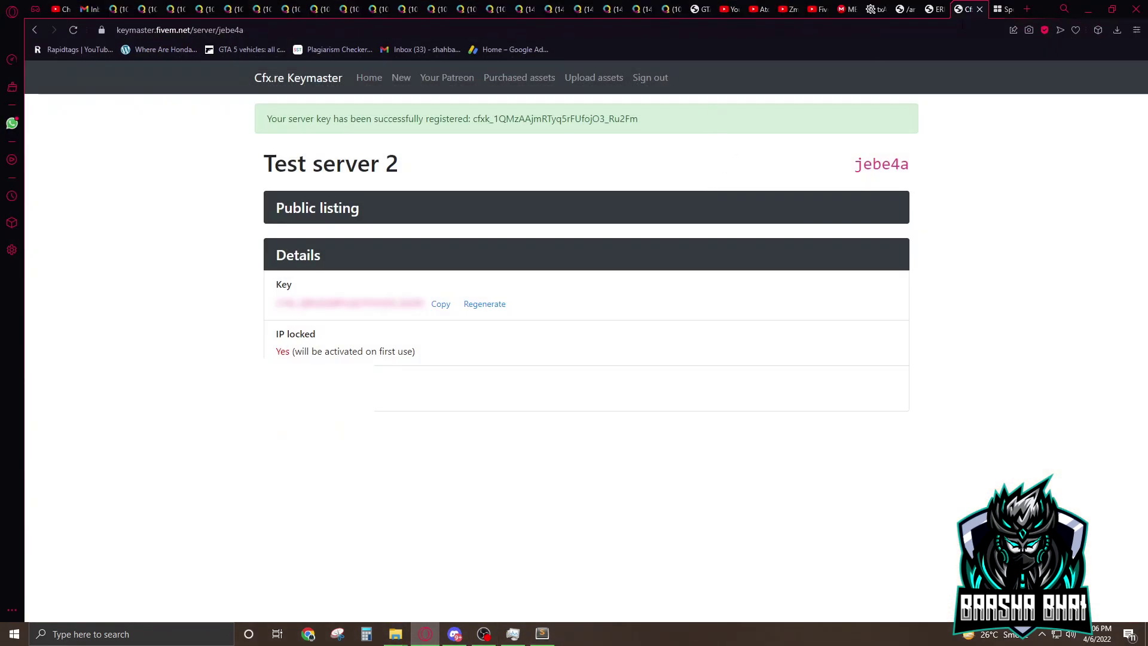
# Paste the new Keymaster key into sv_licenseKey on line 88 of server.cfg, save, and close Sublime Text.
pyautogui.click(442, 304)
pyautogui.click(542, 633)
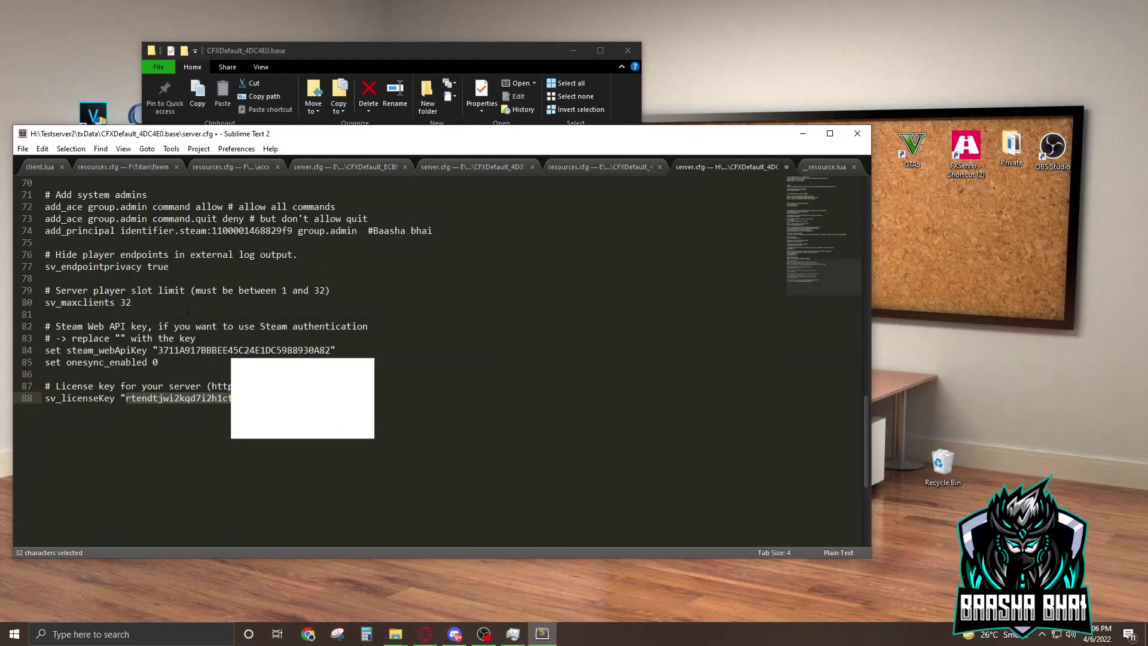
pyautogui.hotkey('ctrl', 'v')
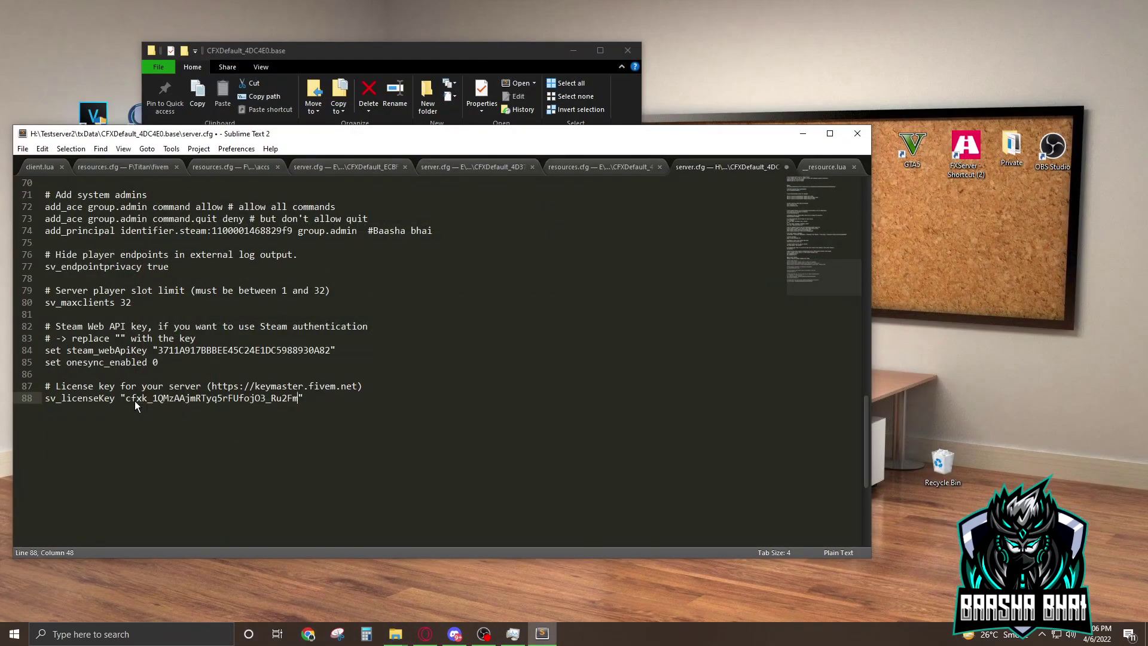
pyautogui.hotkey('ctrl', 's')
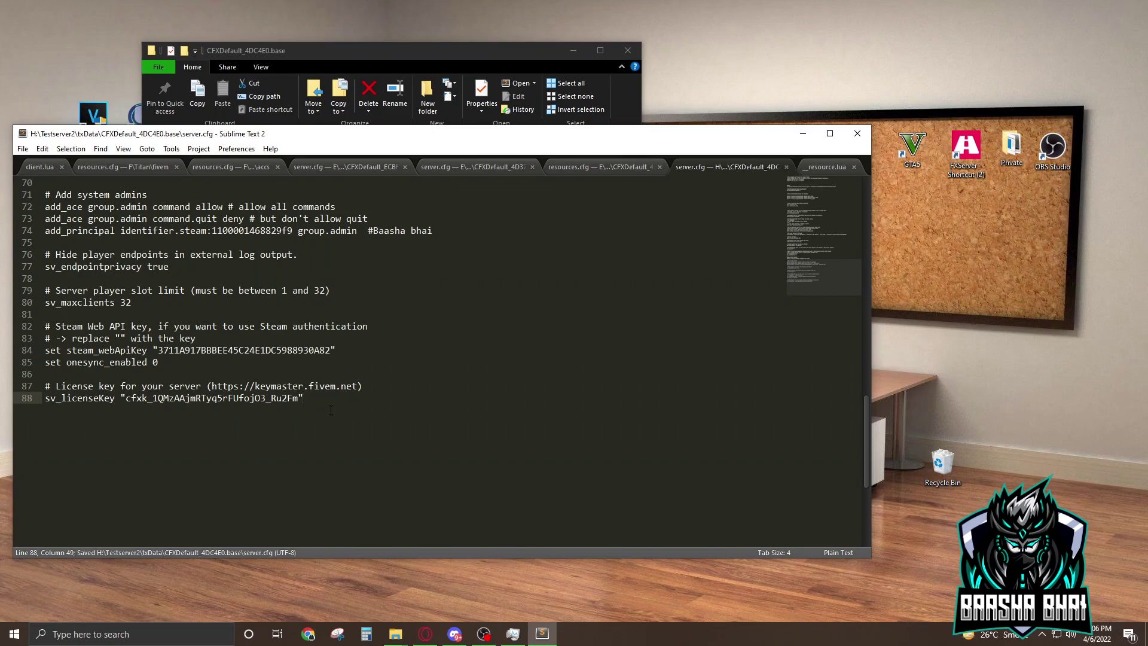
pyautogui.click(855, 138)
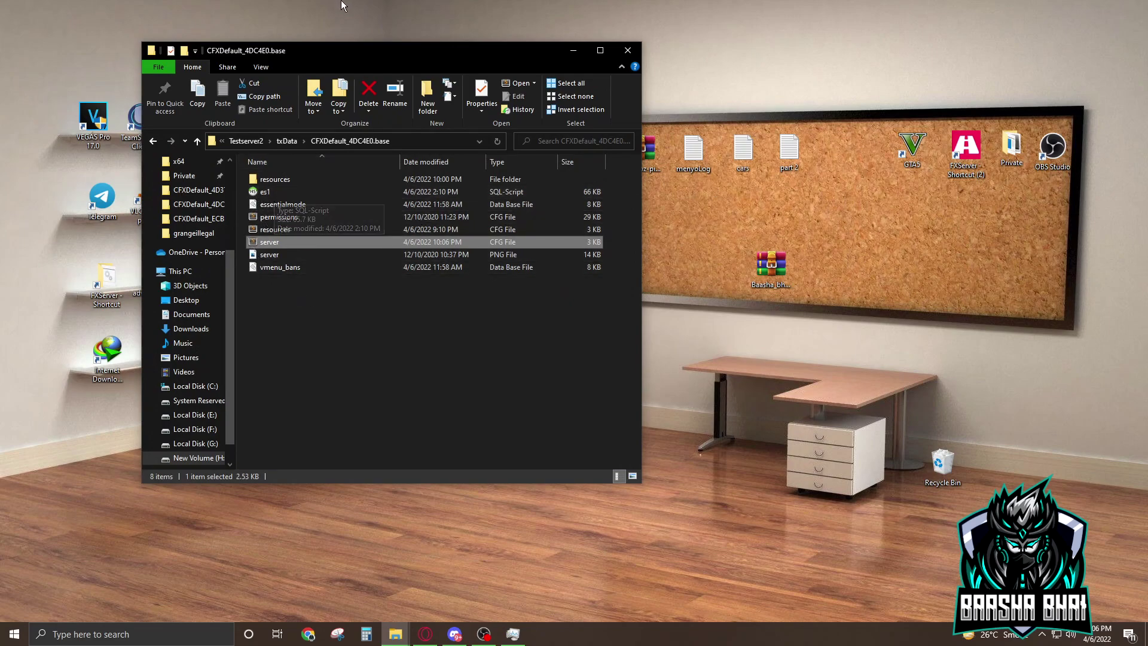
# Open the Test2 session in HeidiSQL and close the duplicate es1.sql query tab.
pyautogui.moveTo(270, 51); pyautogui.dragTo(602, 52)
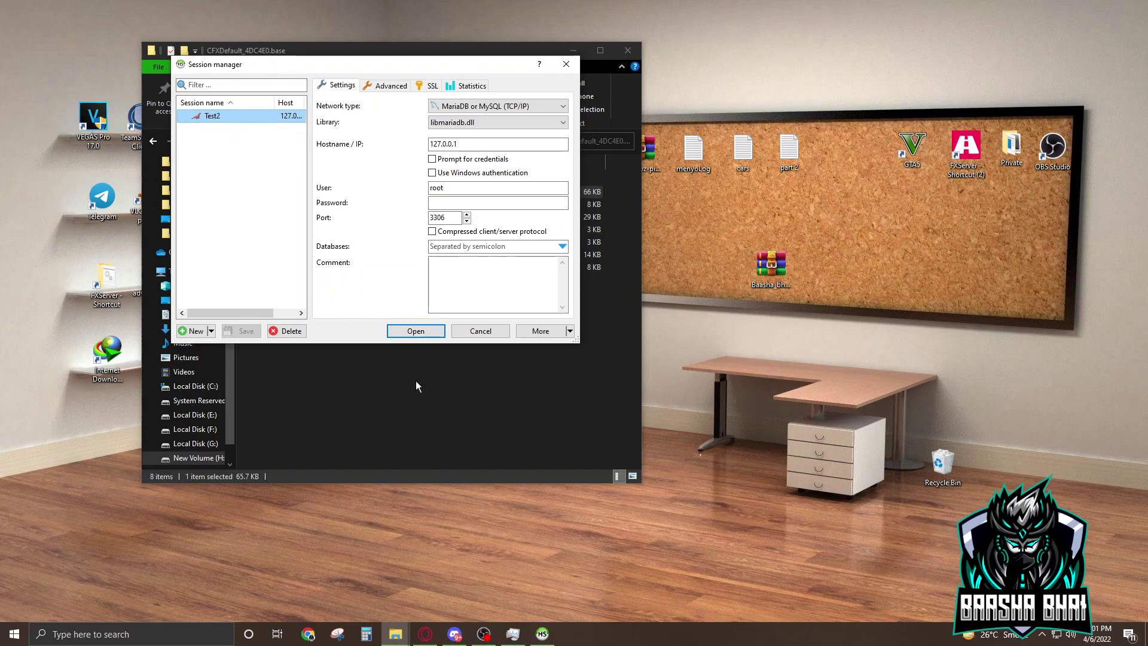
pyautogui.click(414, 333)
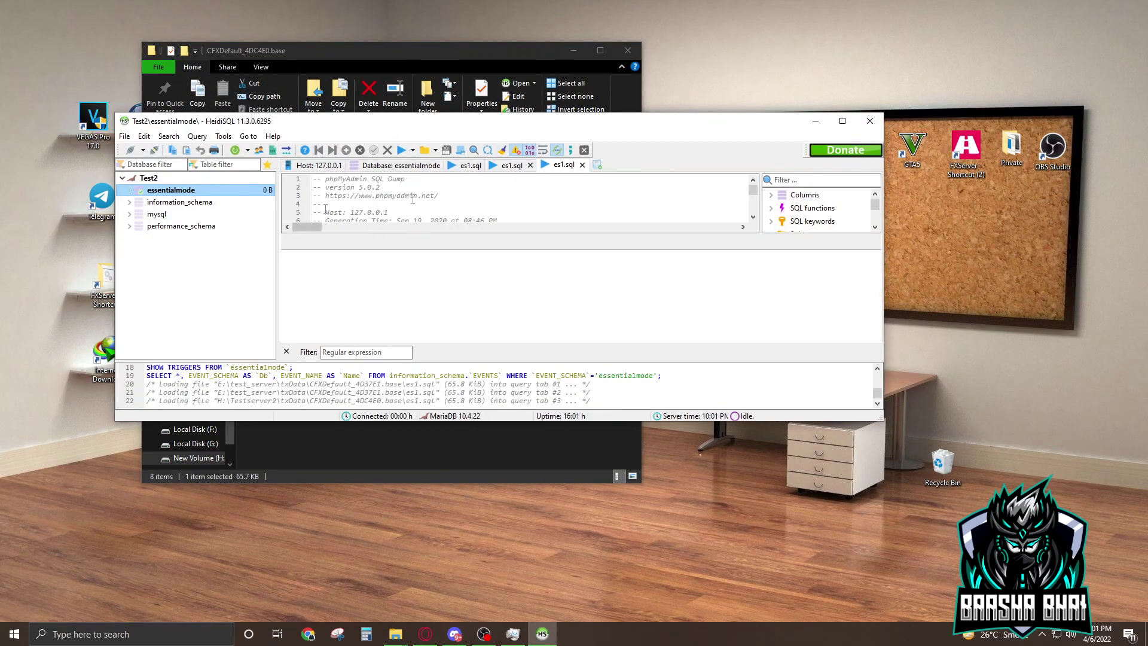
pyautogui.click(530, 166)
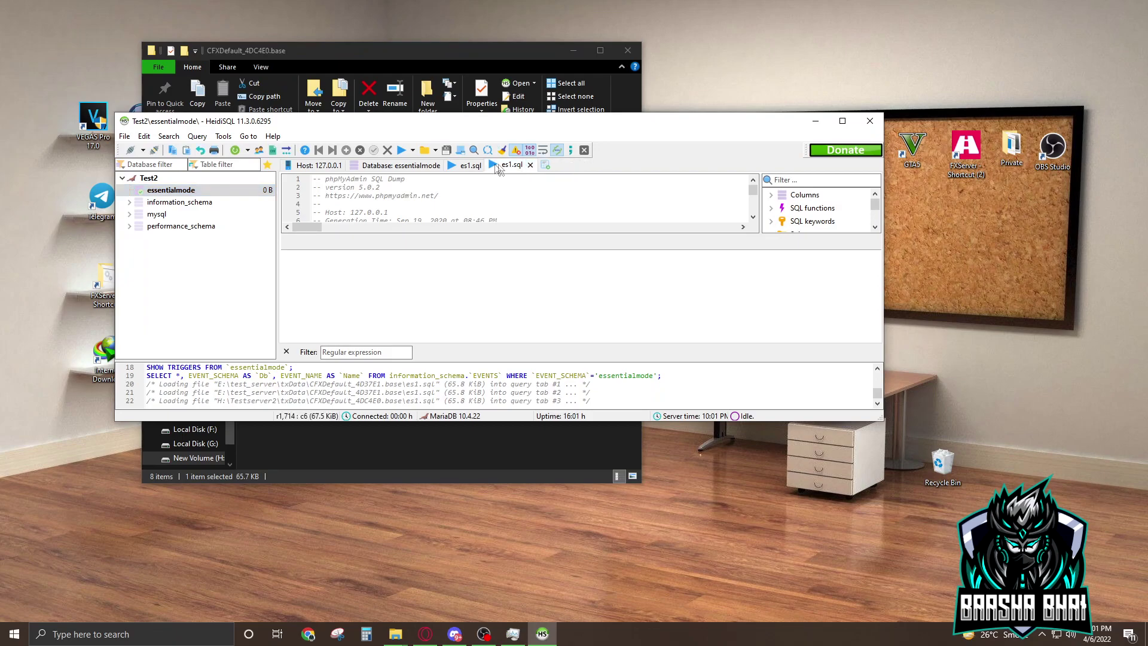
pyautogui.click(471, 167)
pyautogui.click(494, 169)
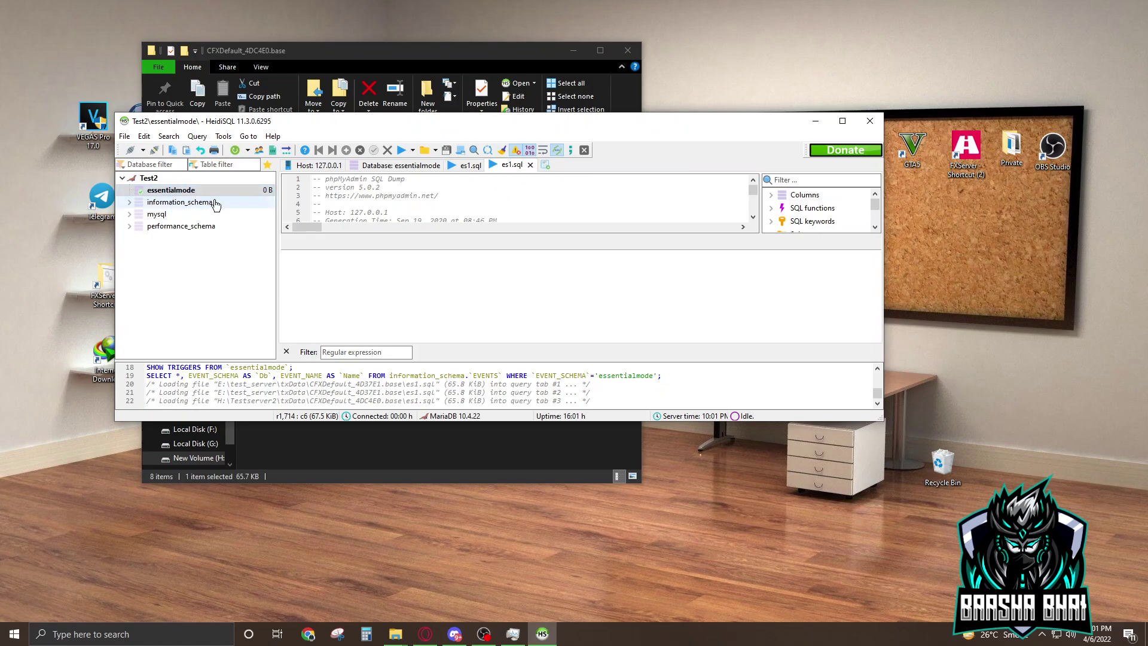
# Execute es1.sql's 135 queries against the essentialmode database, then close HeidiSQL.
pyautogui.click(158, 192)
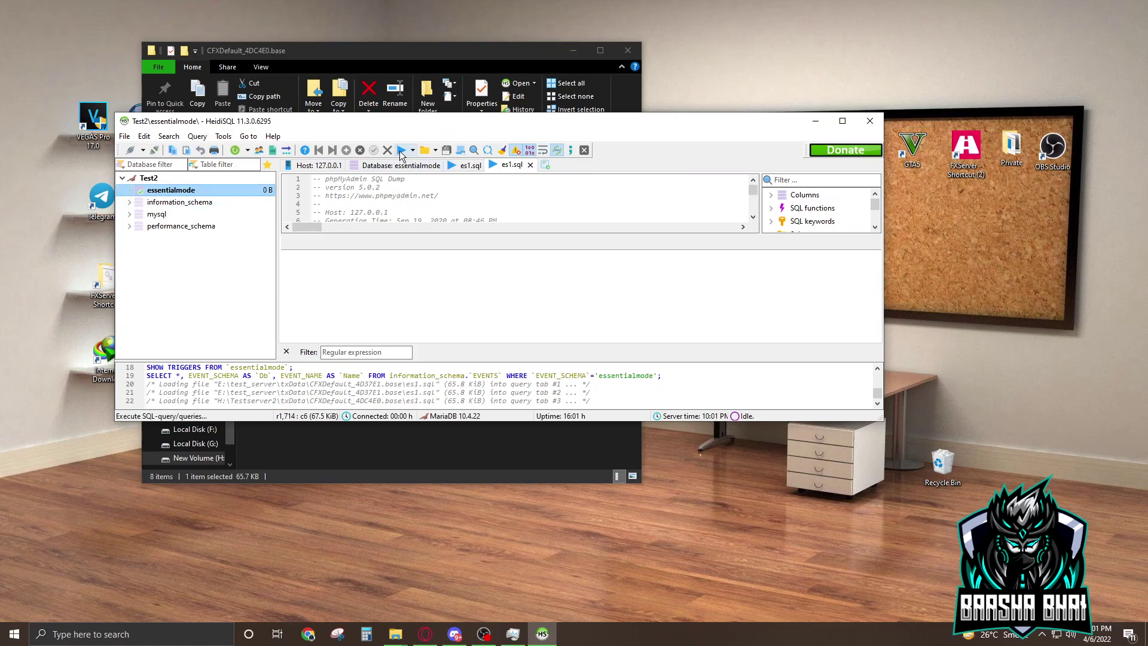
pyautogui.click(401, 154)
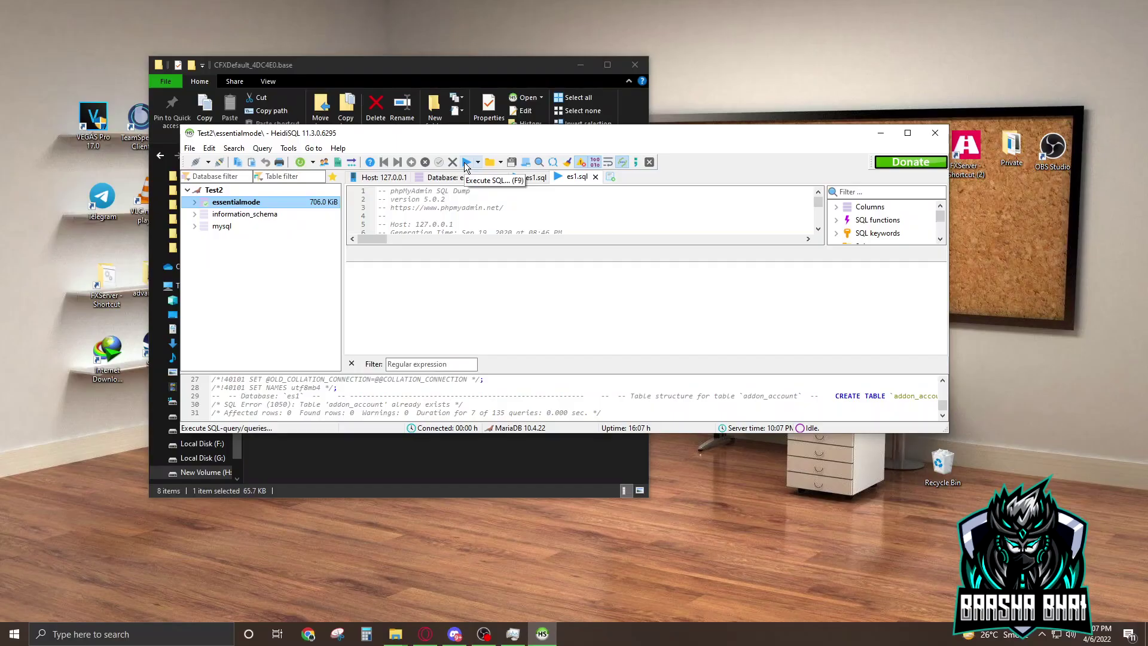
pyautogui.click(930, 133)
# Navigate in File Explorer up to Testserver2 and into its FXserver folder.
pyautogui.rightClick(734, 91)
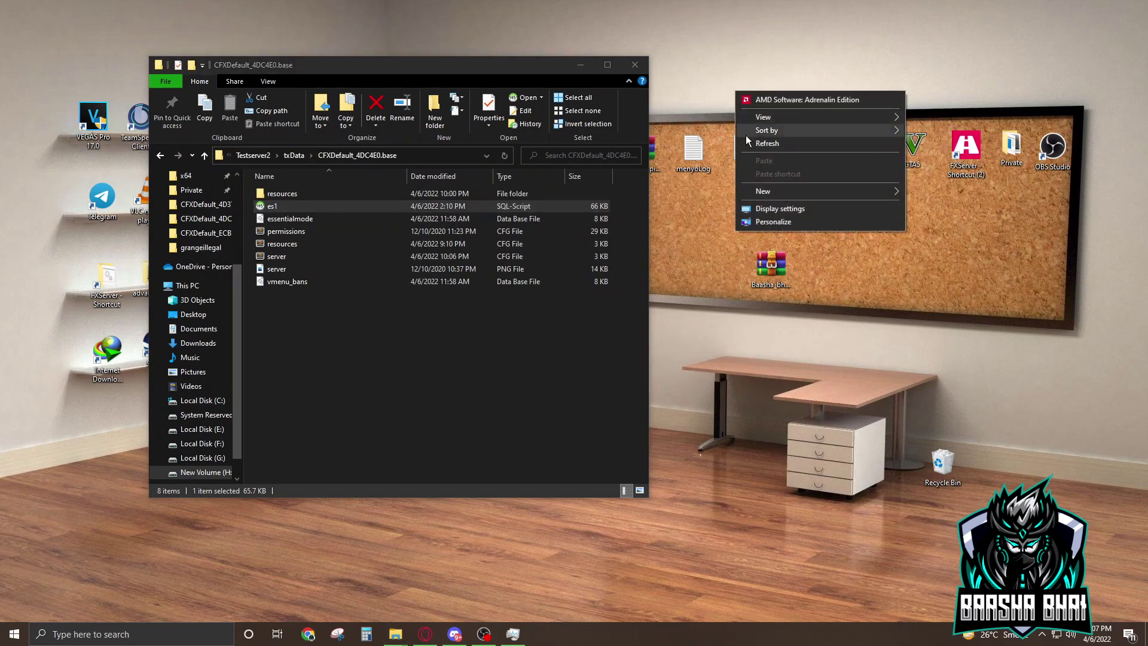
pyautogui.click(748, 141)
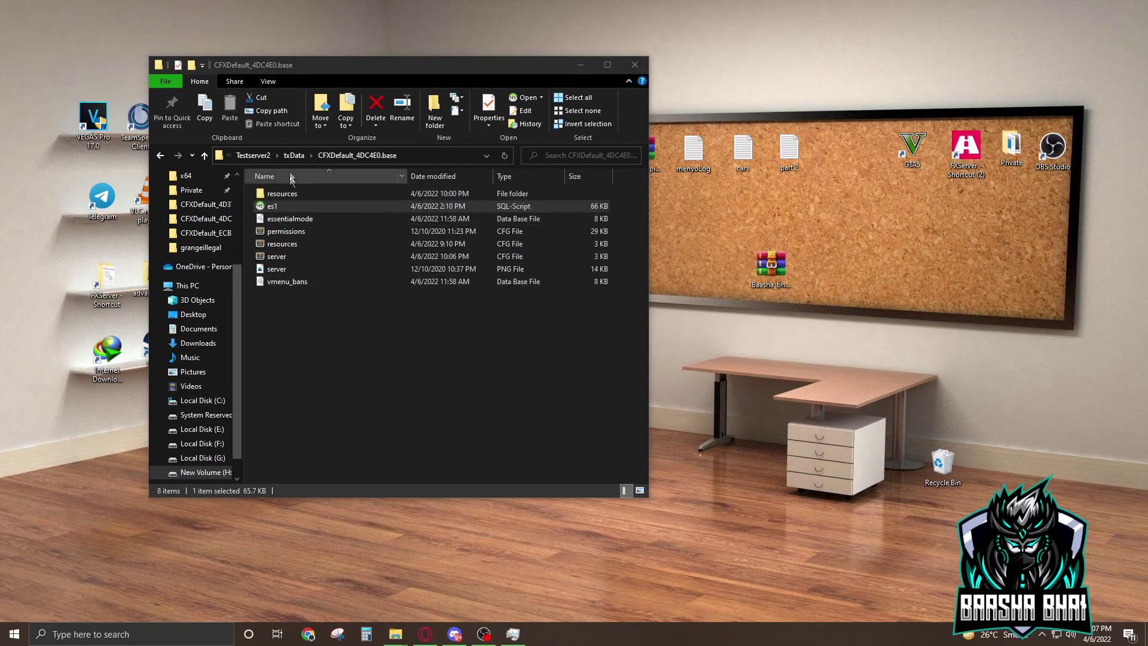
pyautogui.click(296, 156)
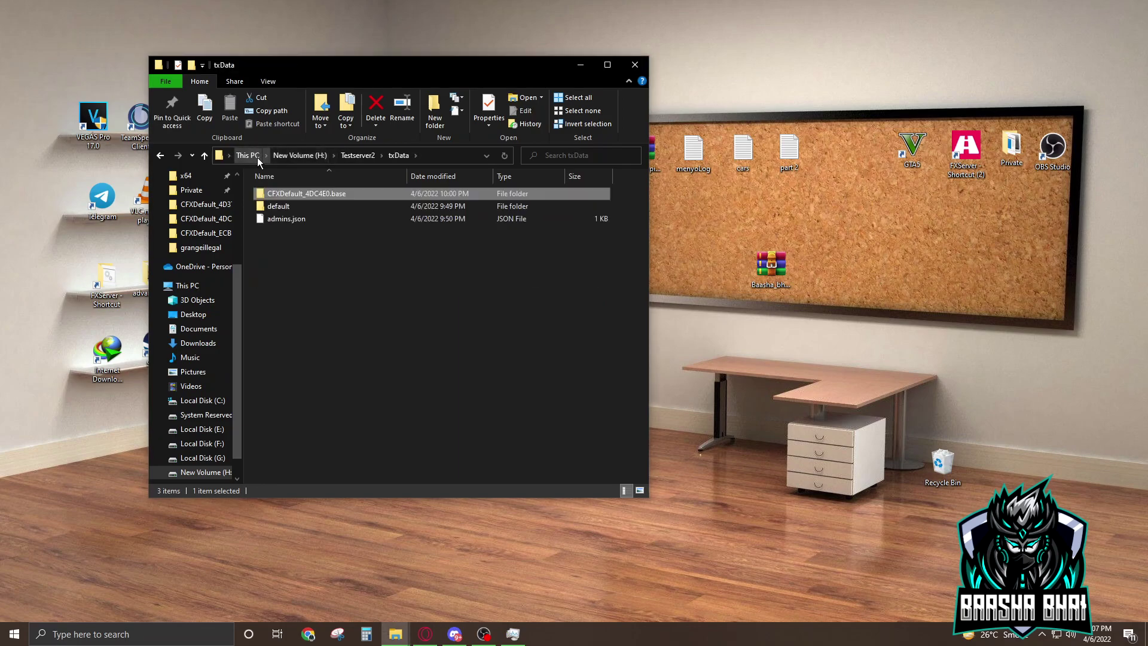
pyautogui.click(279, 205)
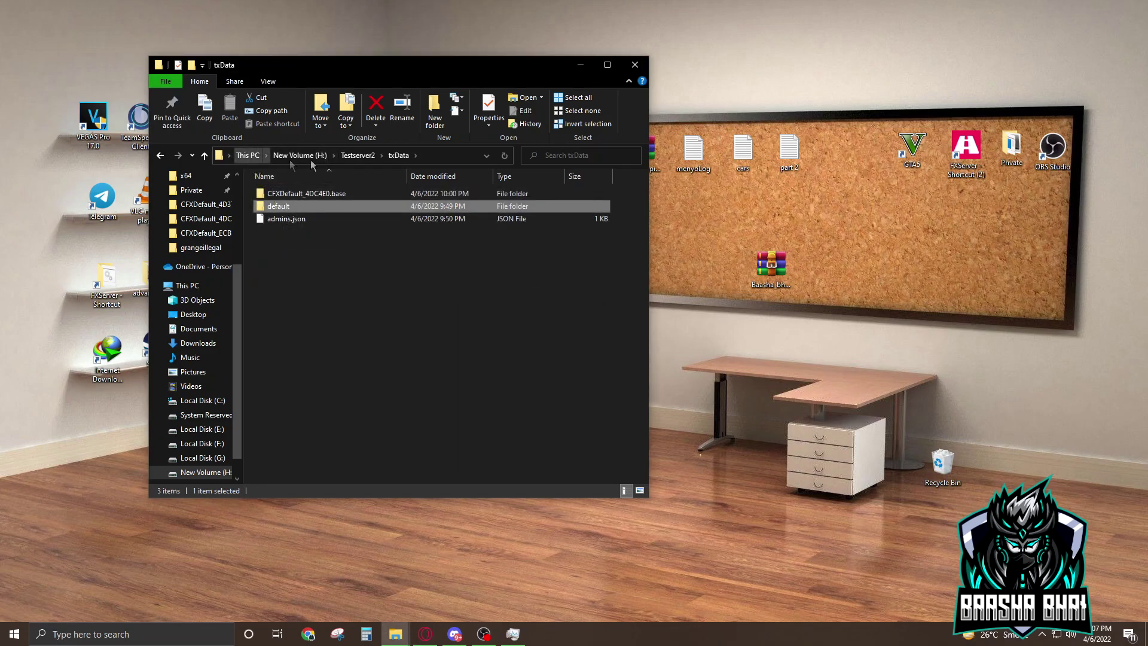
pyautogui.click(359, 157)
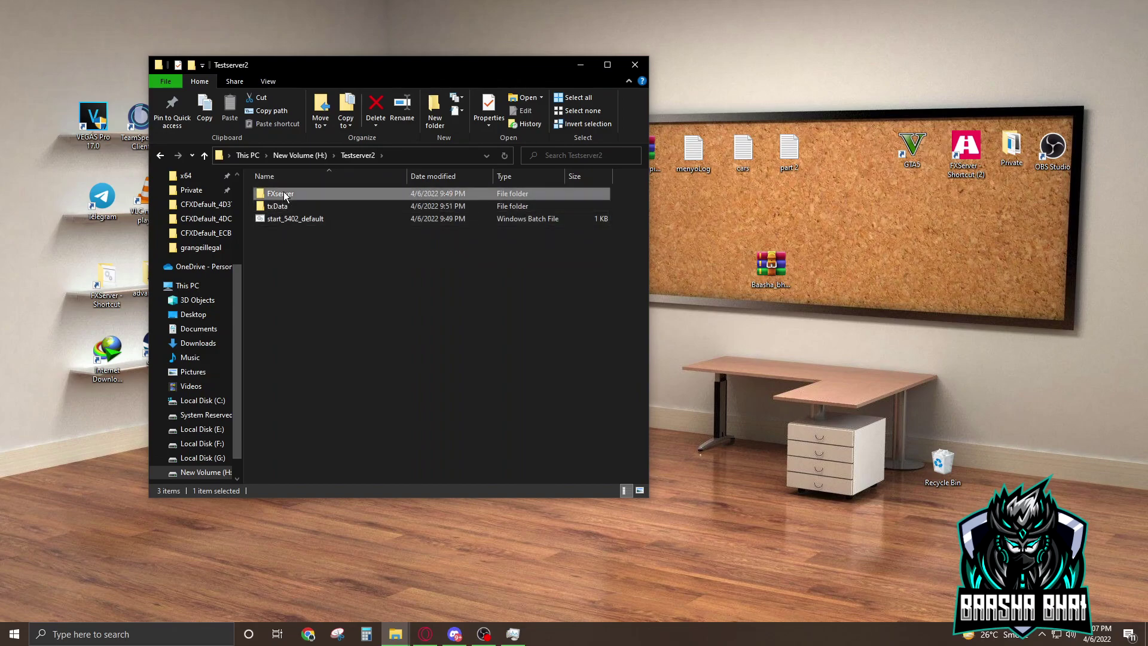
pyautogui.doubleClick(357, 194)
# Launch FXServer.exe, then minimise its console and the Explorer window.
pyautogui.scroll(-15, 361, 356)
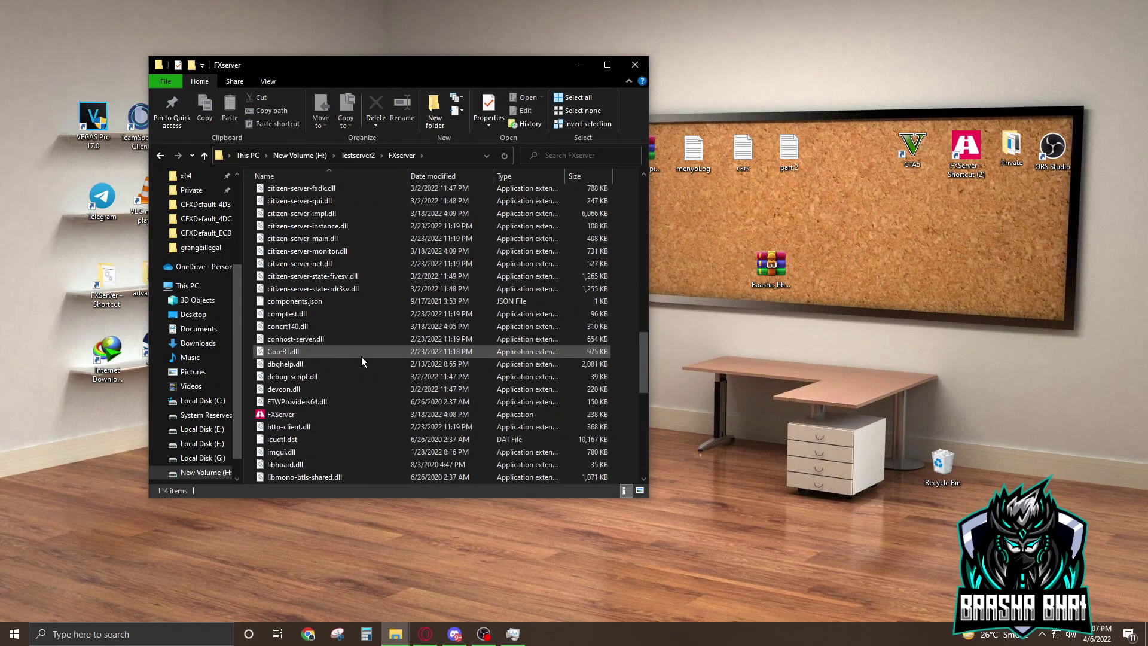
pyautogui.scroll(2, 290, 227)
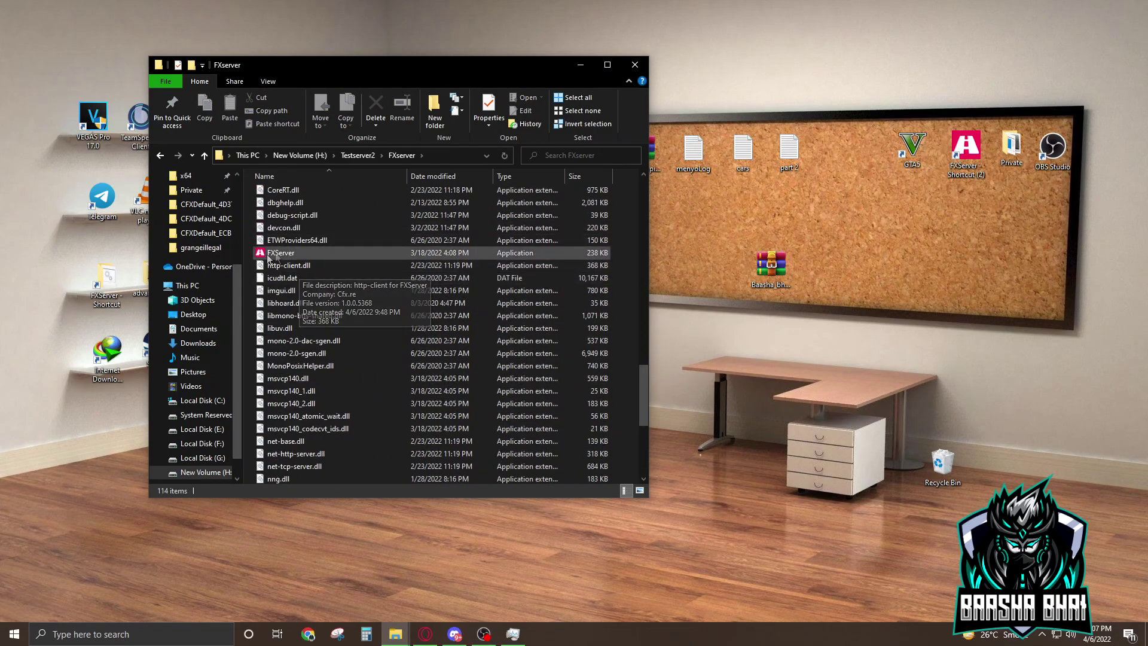
pyautogui.doubleClick(278, 254)
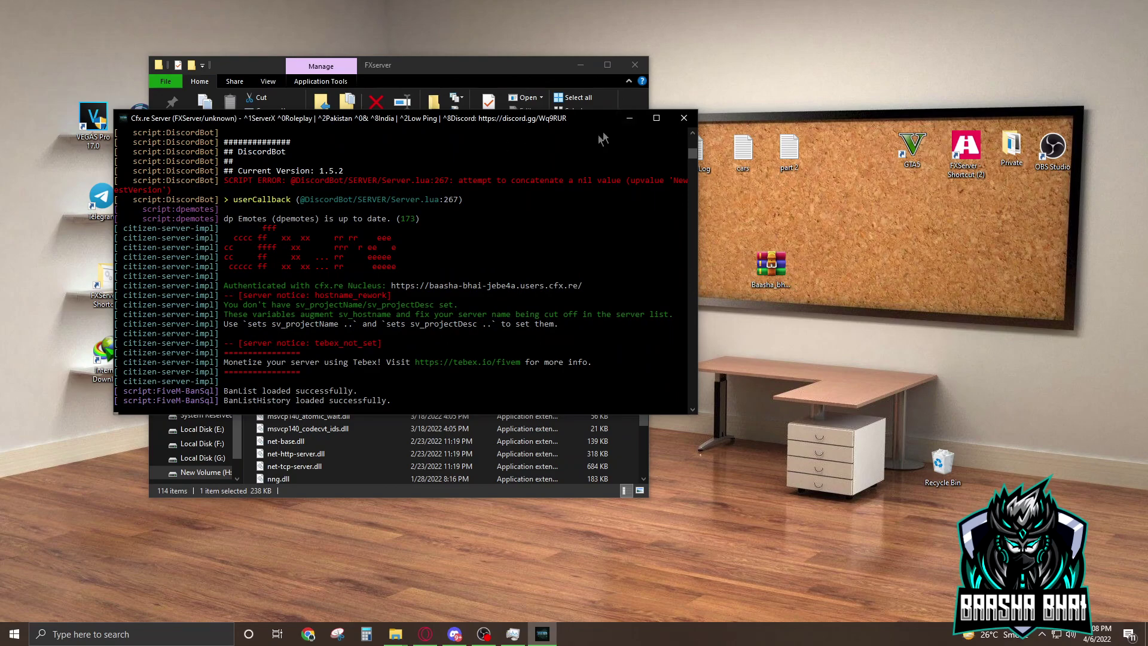
pyautogui.click(629, 119)
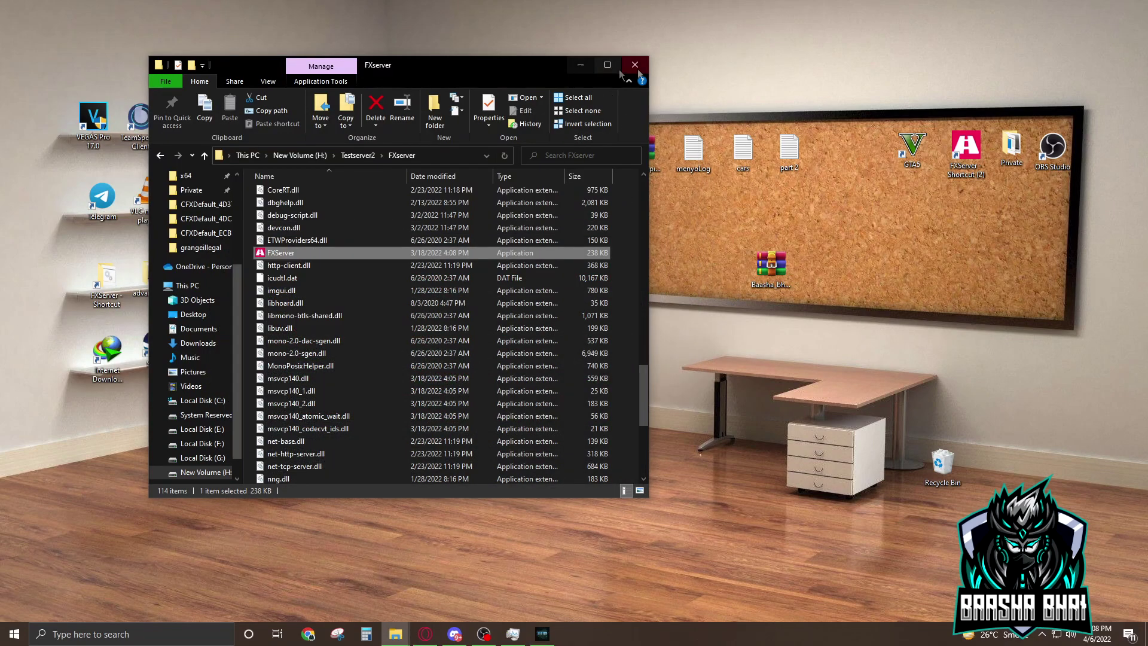
pyautogui.click(580, 65)
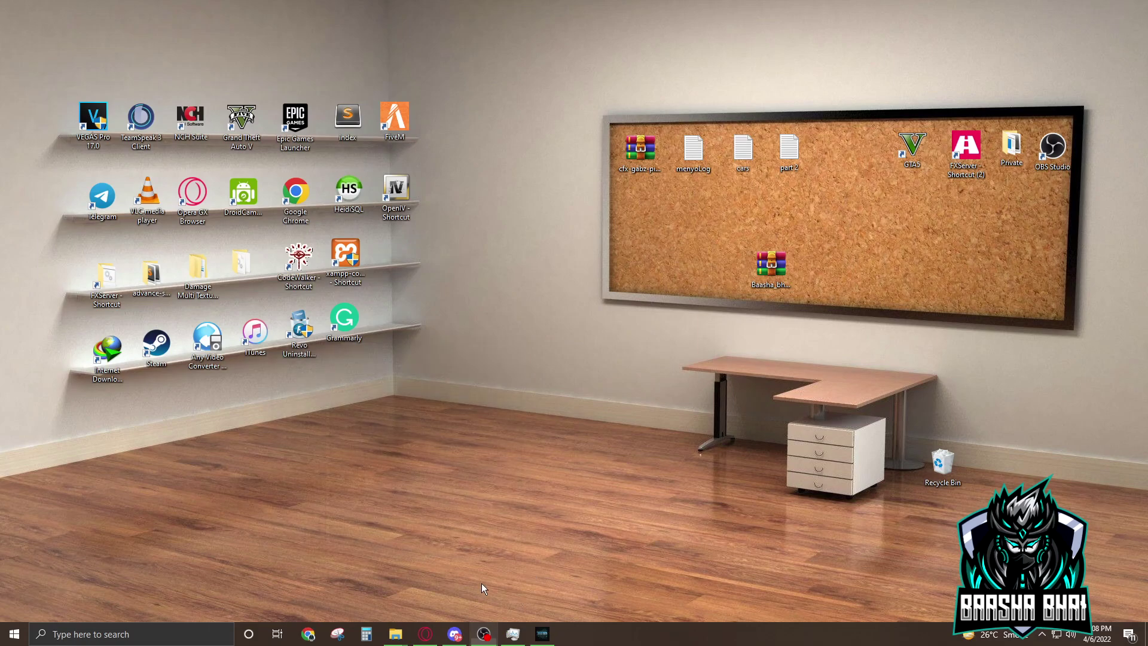
# Connect to the local DESKTOP-EF... server in FiveM and continue past the welcome screen.
pyautogui.rightClick(525, 371)
pyautogui.click(559, 423)
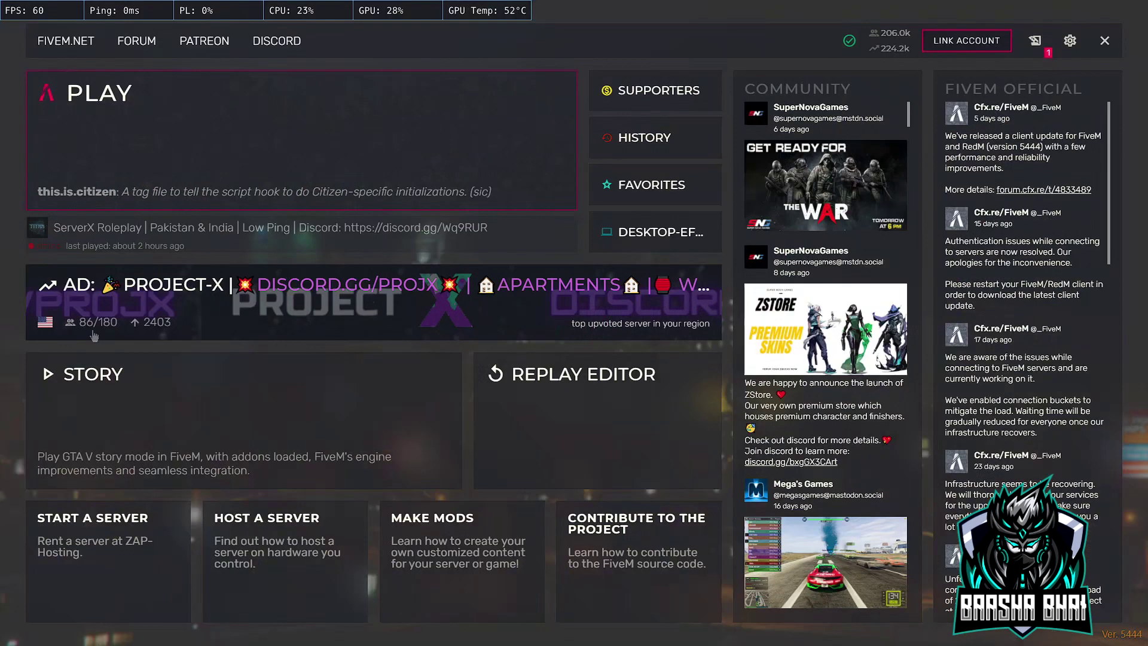
pyautogui.click(650, 240)
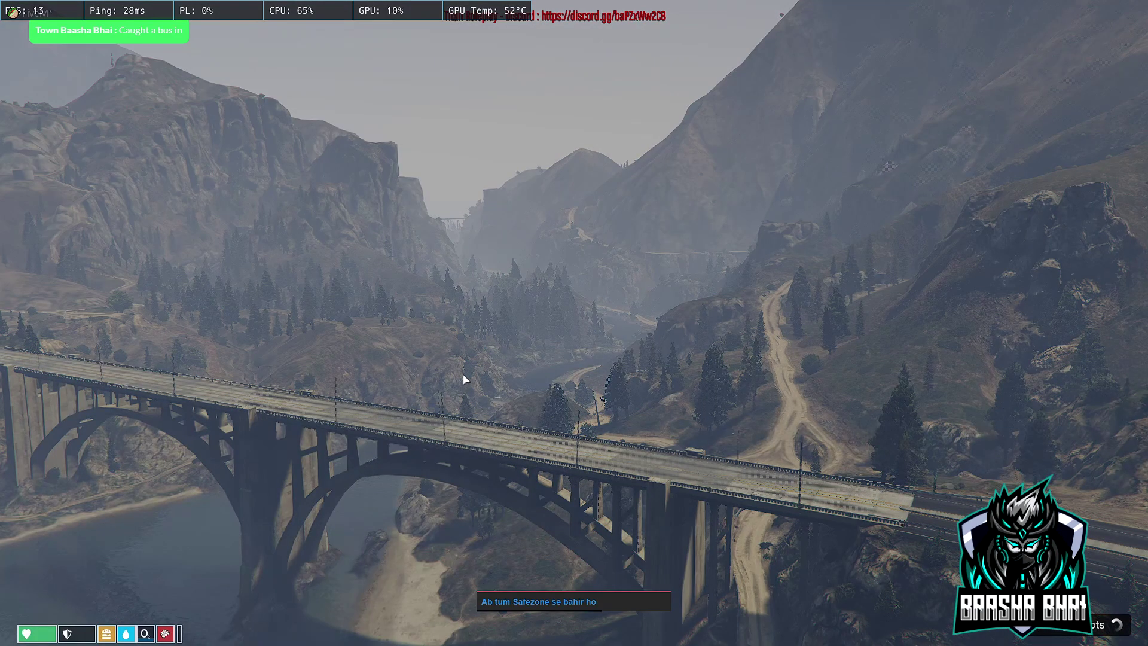
pyautogui.press('Return')
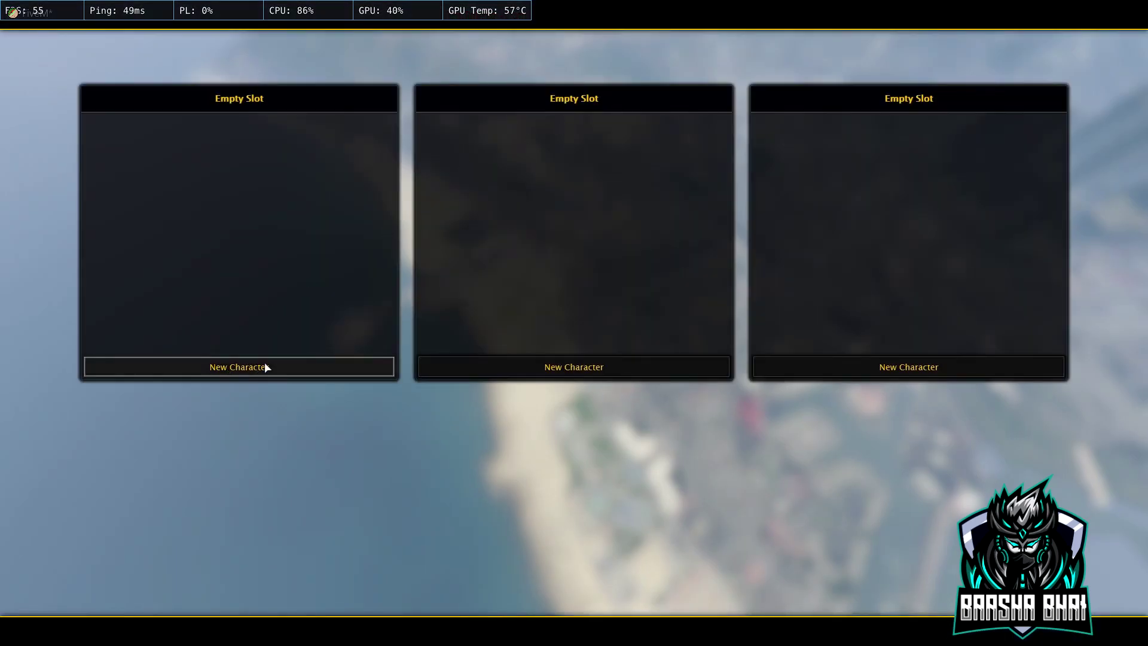
# Register a first-slot character with first and last name, DOB 09041991, sex m, height 96.
pyautogui.click(233, 367)
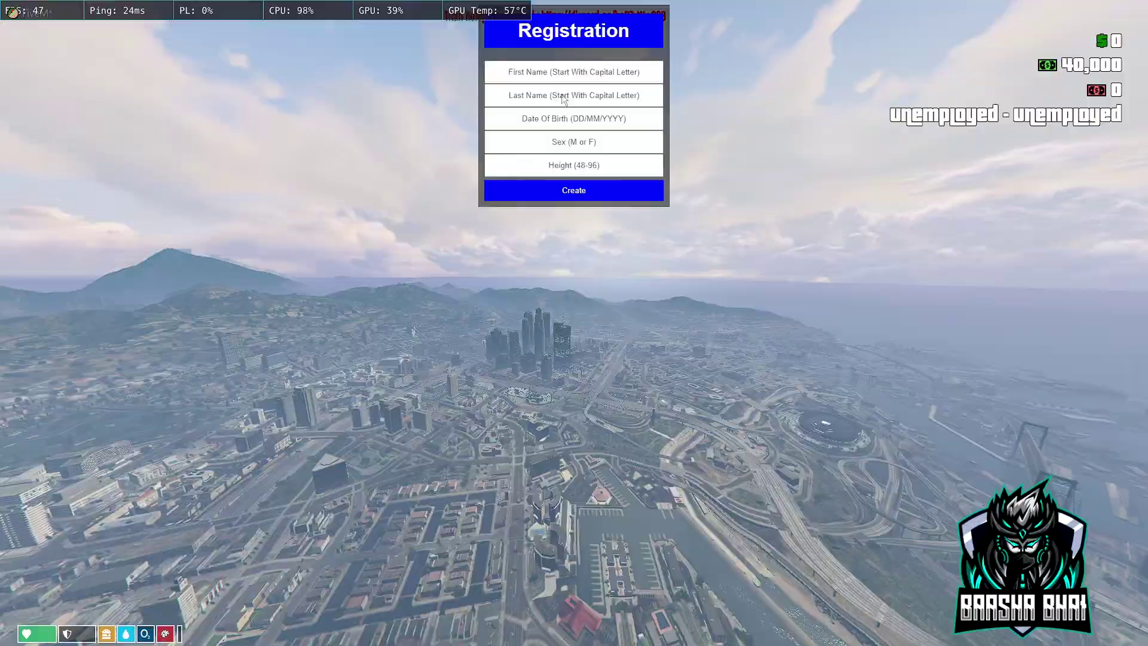
pyautogui.click(554, 72)
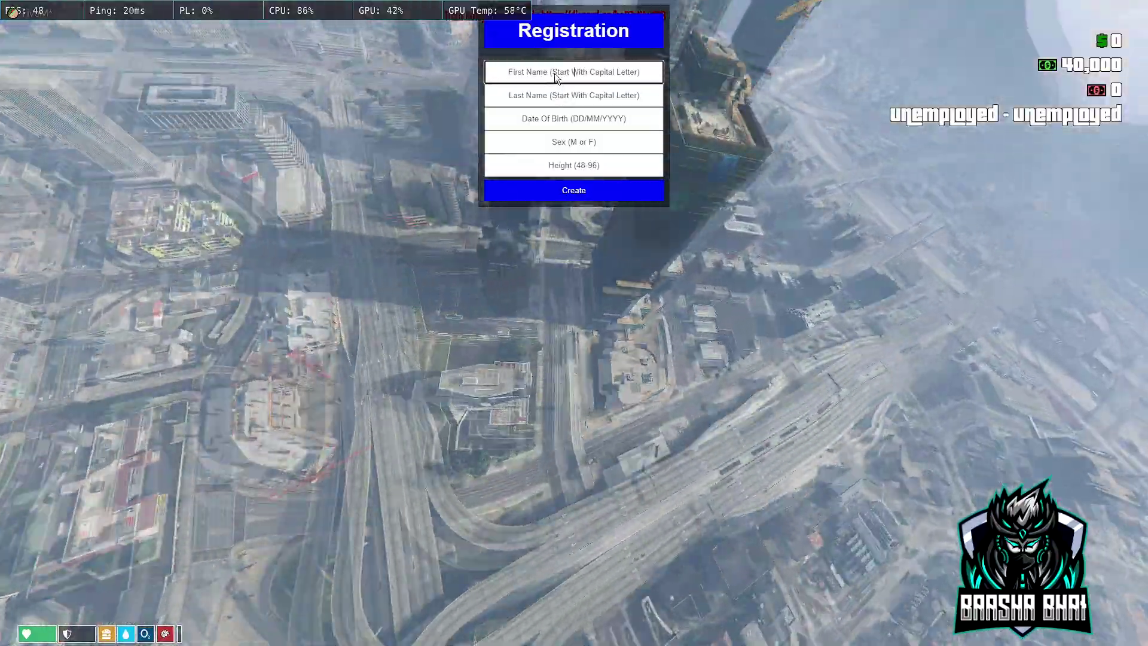
pyautogui.write('Baas')
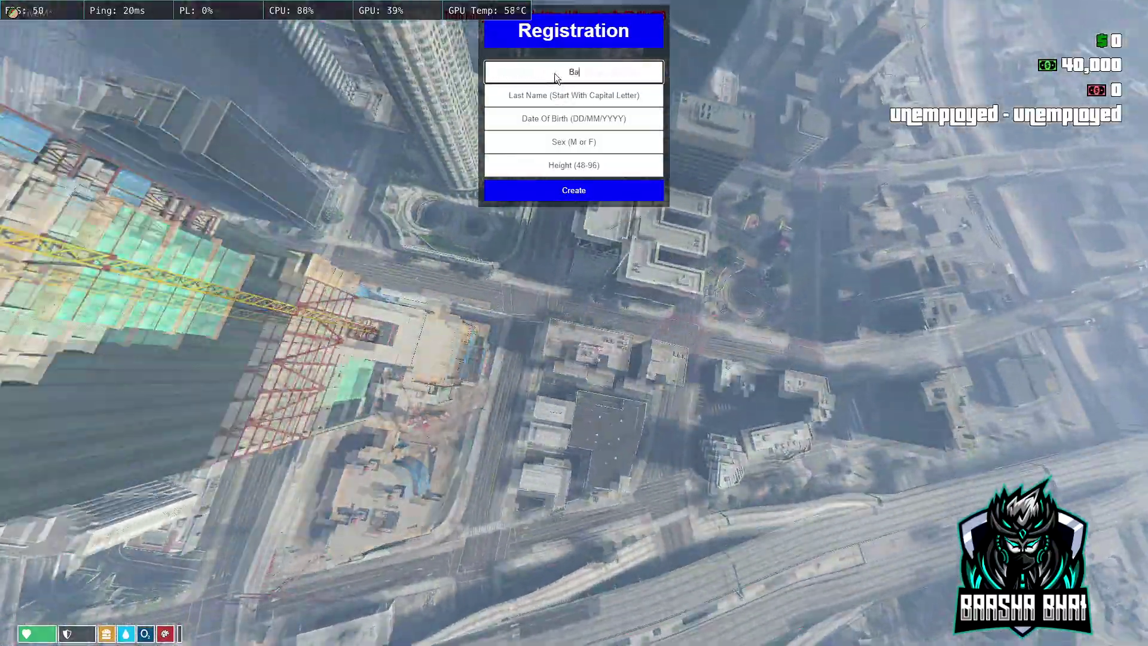
pyautogui.write('ha')
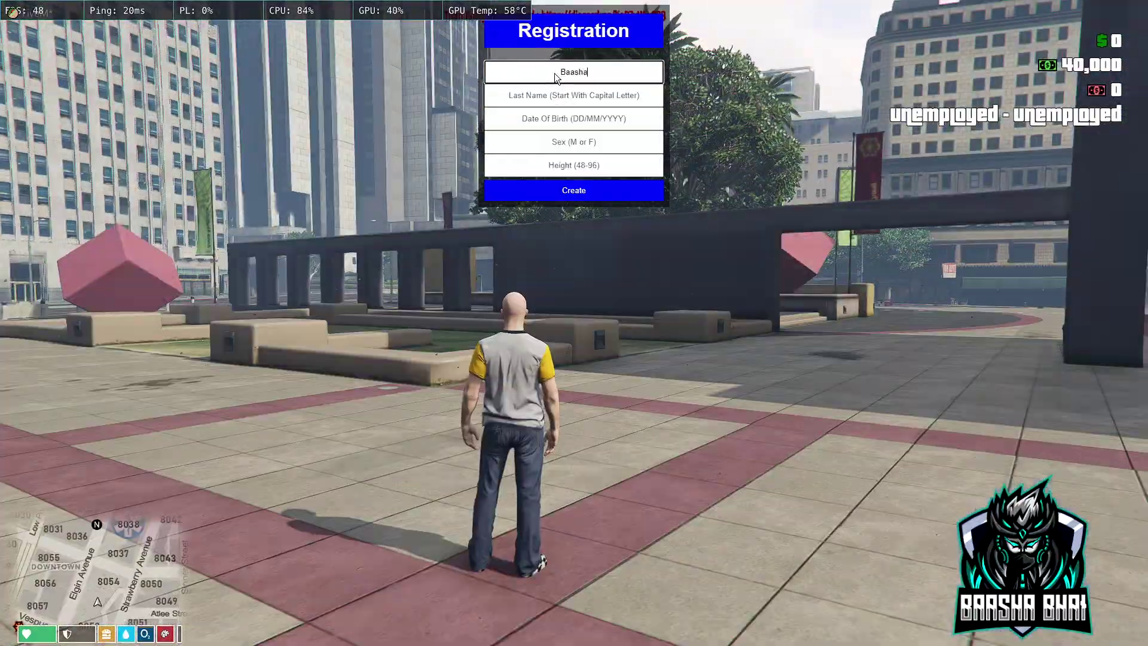
pyautogui.press('Tab')
pyautogui.write('B')
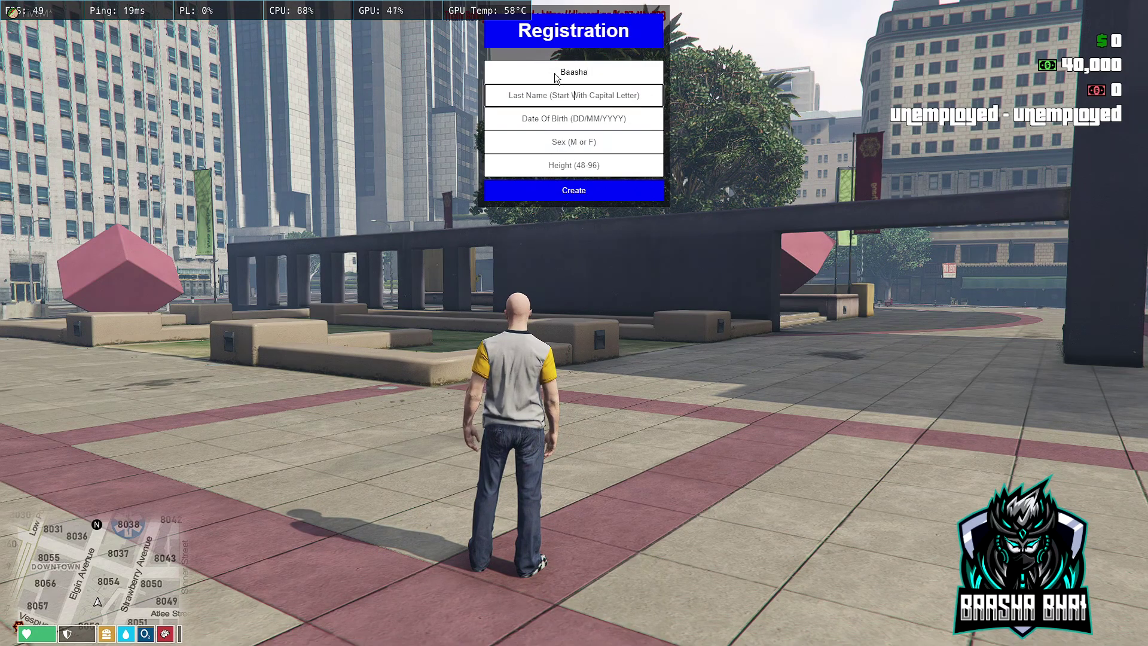
pyautogui.write('hai')
pyautogui.press('Tab')
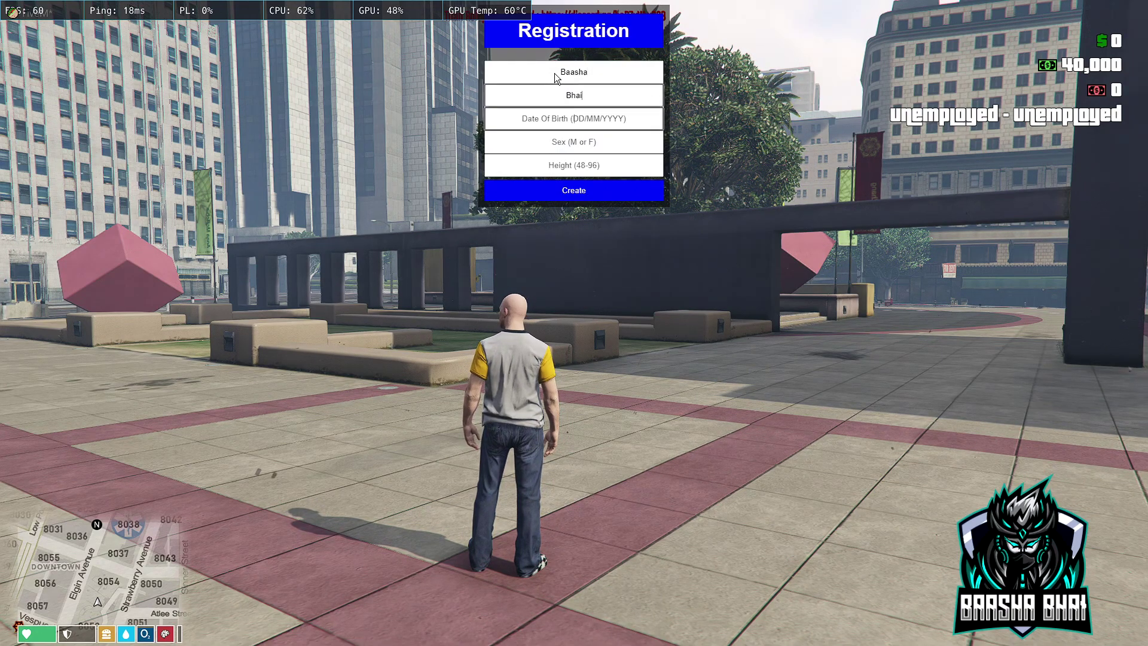
pyautogui.write('09041')
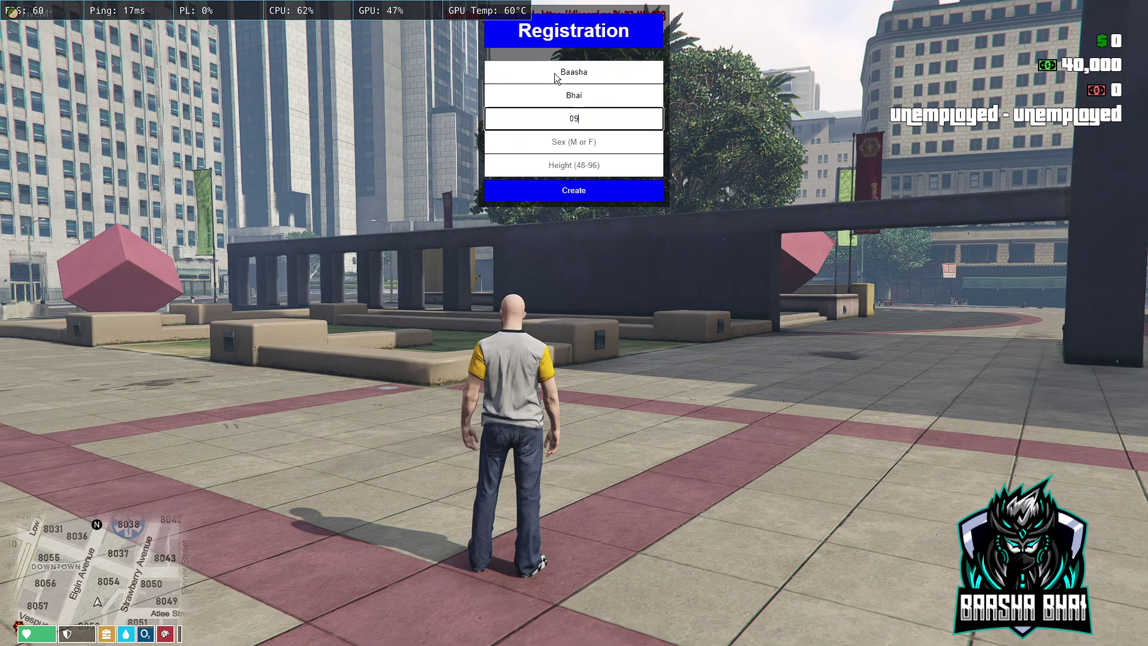
pyautogui.write('991')
pyautogui.press('Tab')
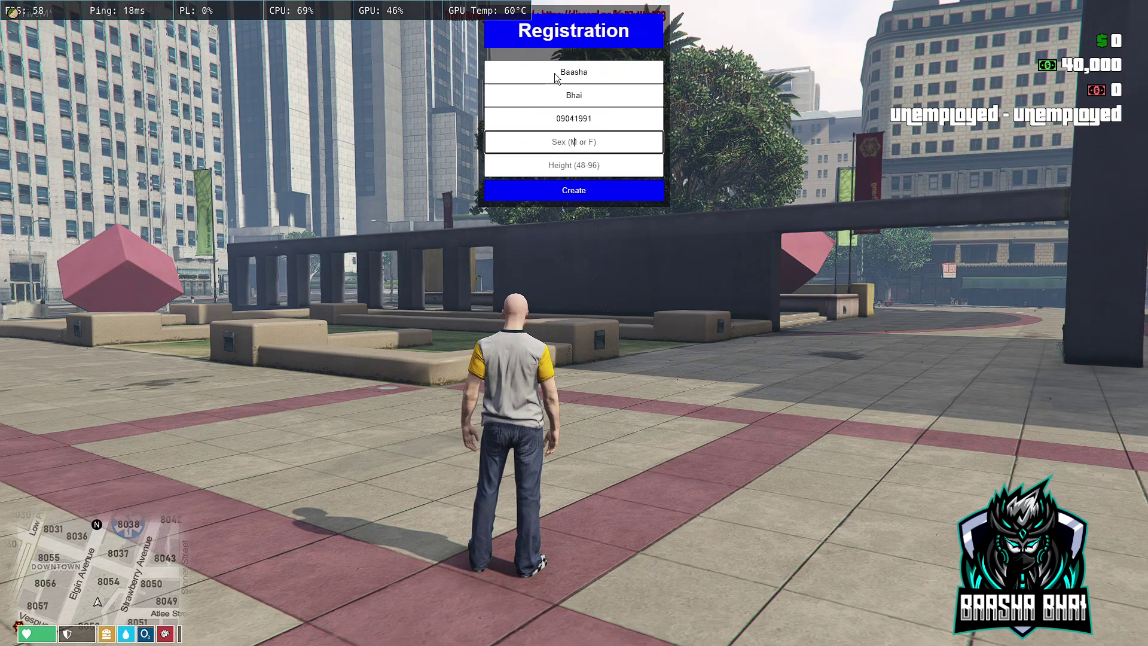
pyautogui.write('m')
pyautogui.press('Tab')
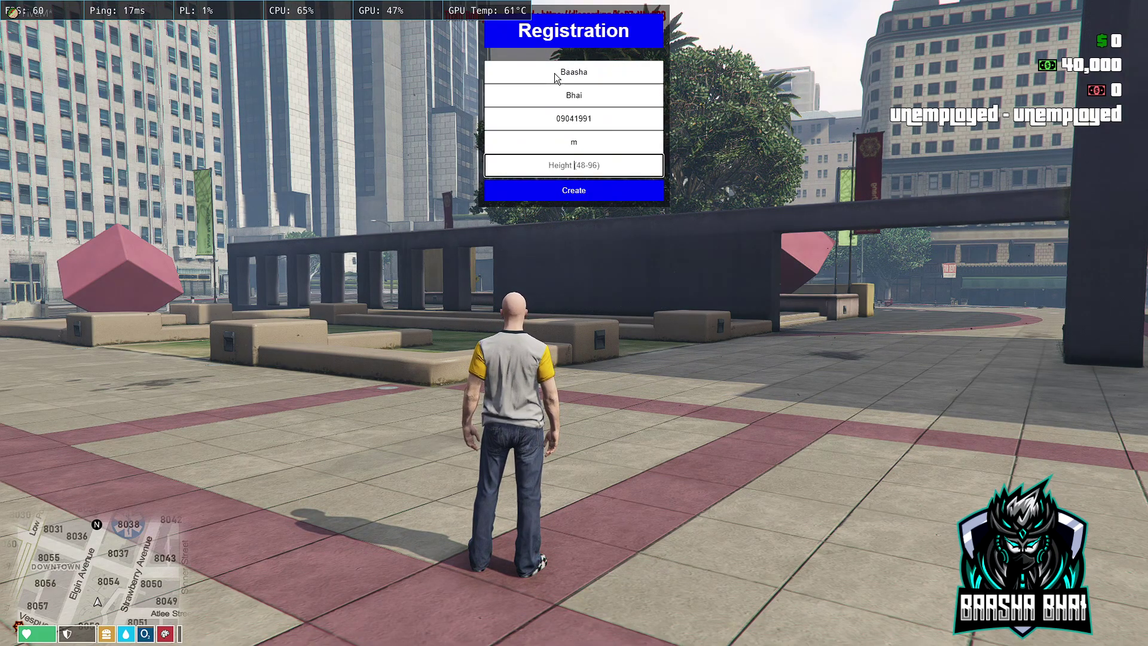
pyautogui.write('96')
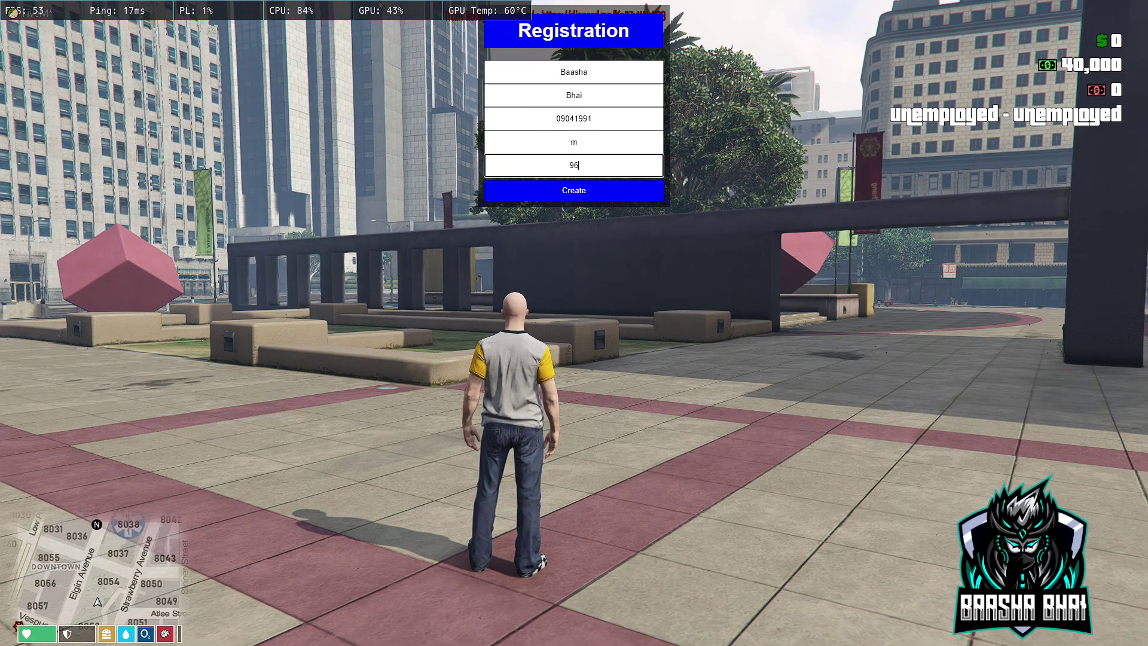
pyautogui.press('Return')
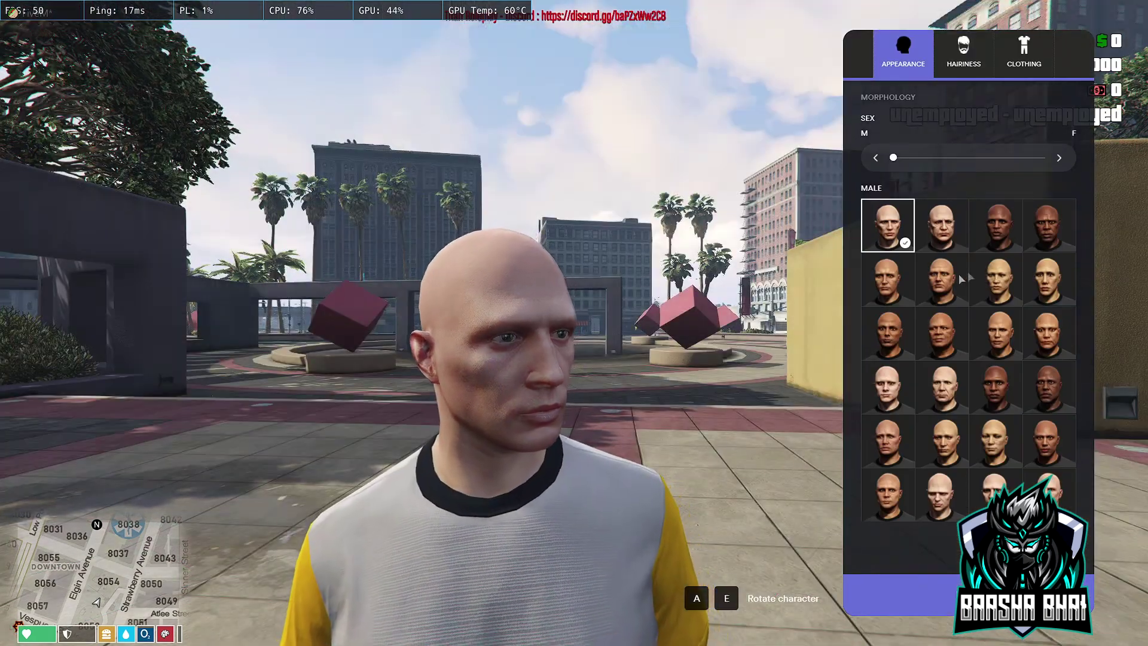
# Pick a different face in the appearance editor, spawn, and toggle the vMenu main menu.
pyautogui.click(953, 400)
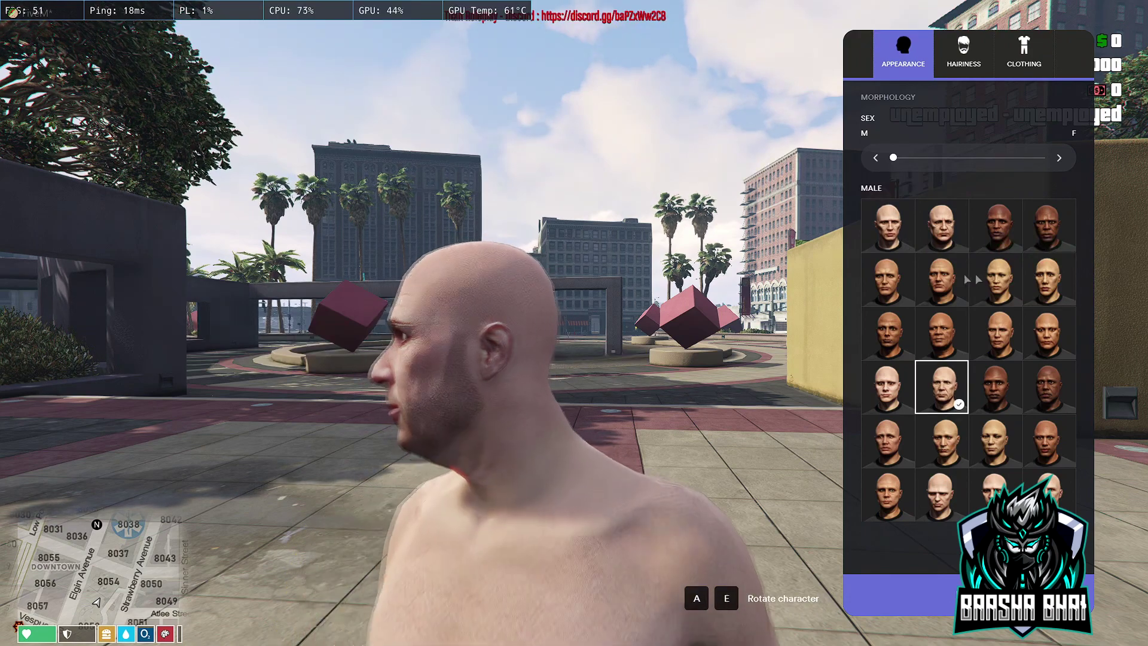
pyautogui.click(957, 225)
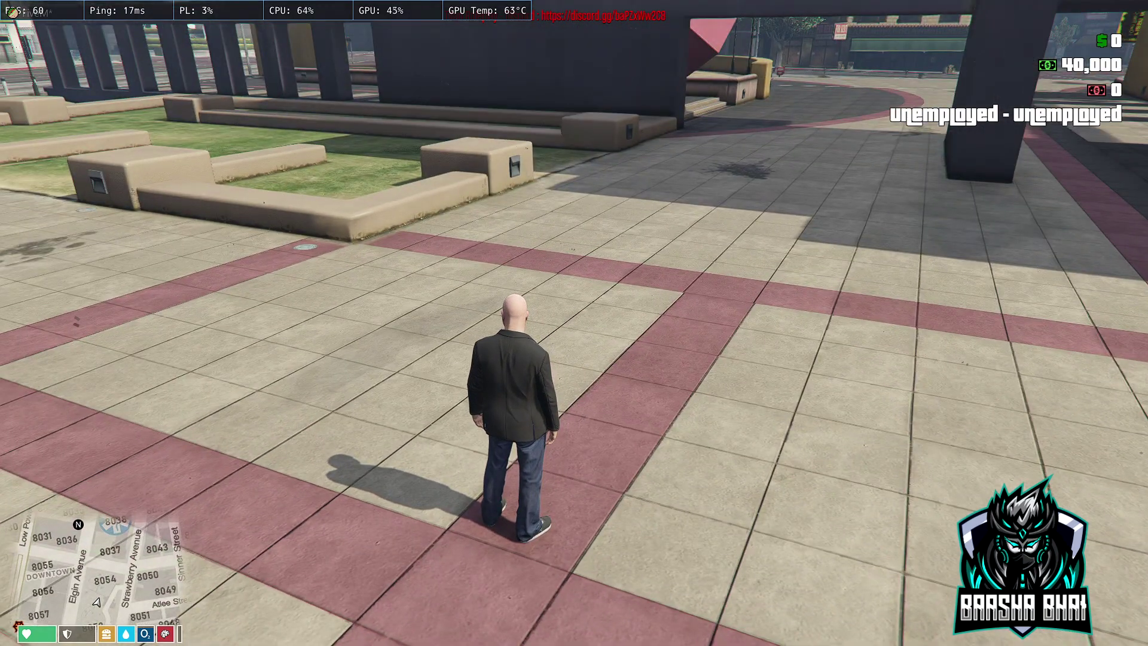
pyautogui.press('m')
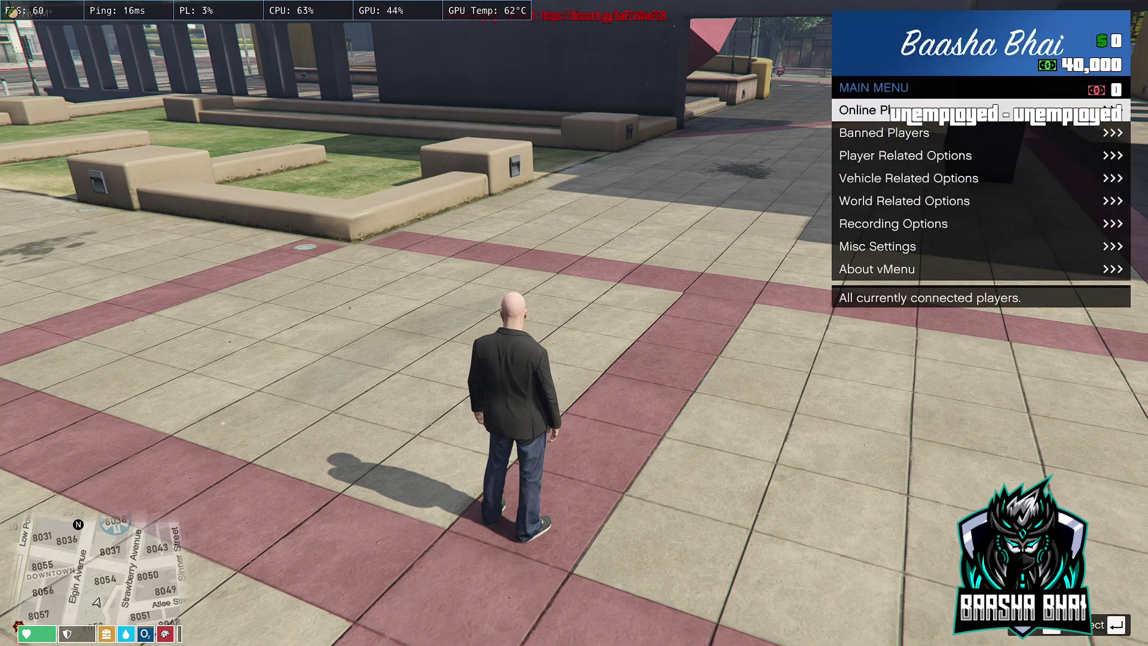
pyautogui.press('m')
pyautogui.press('m')
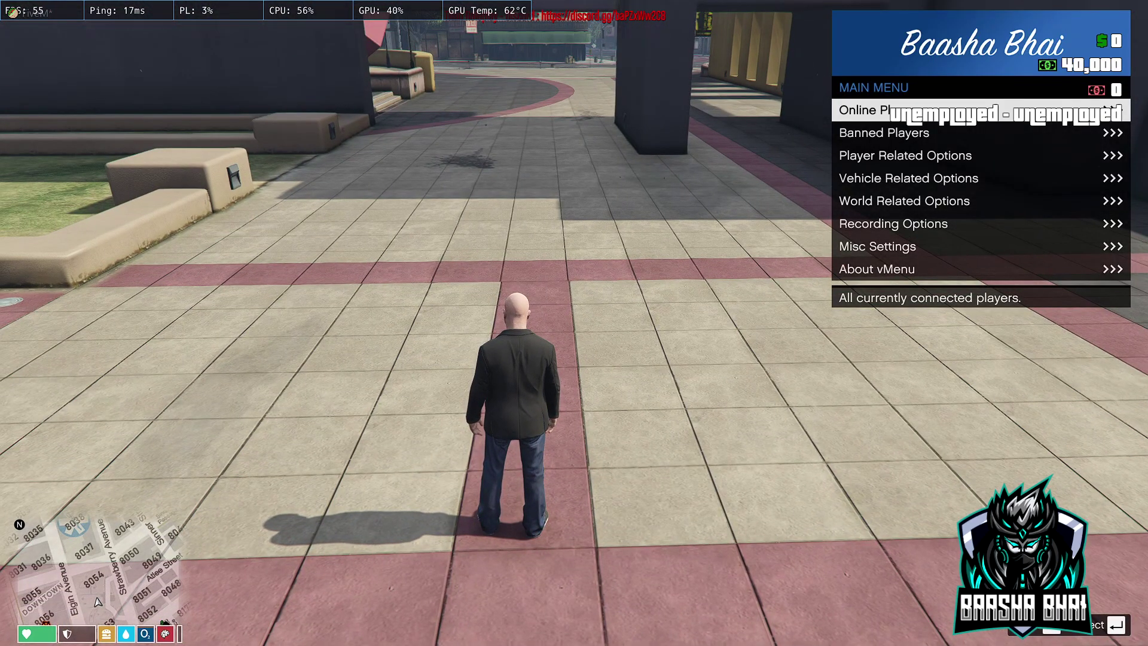
# Close vMenu and run /setgroup 1 superadmin in the chat.
pyautogui.press('m')
pyautogui.press('m')
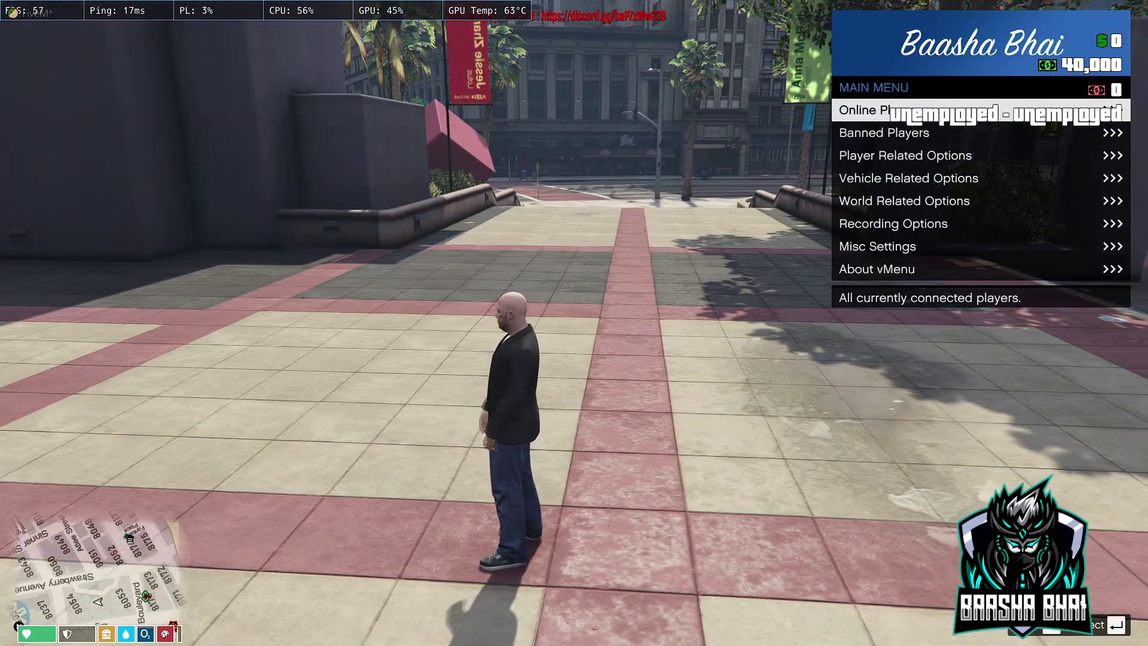
pyautogui.press('m')
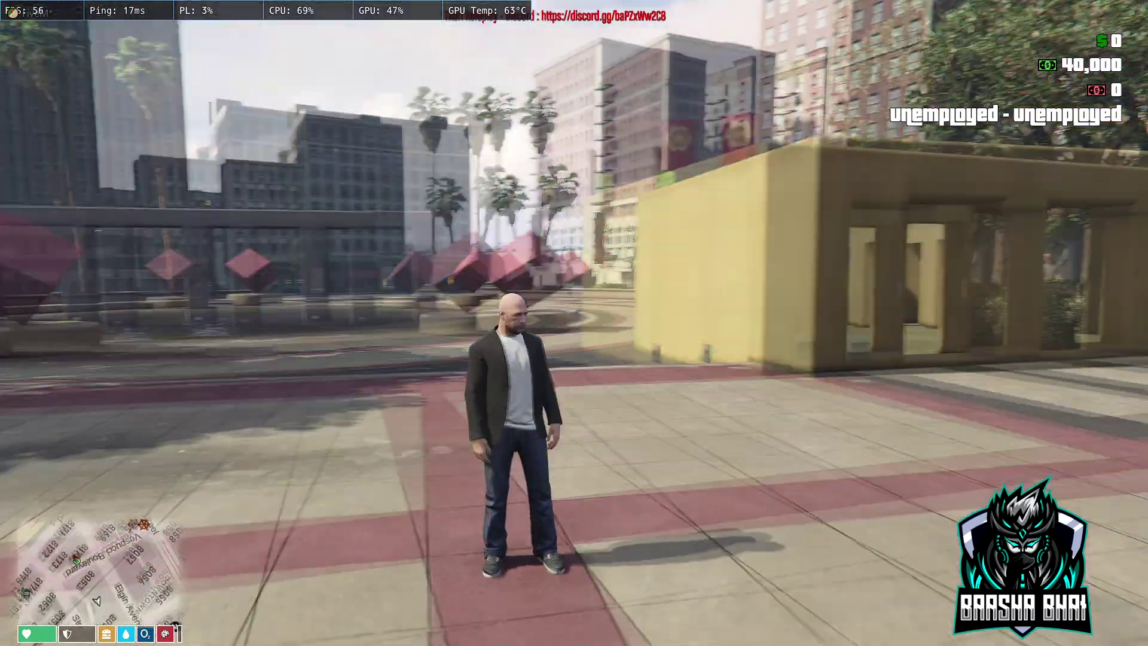
pyautogui.press('m')
pyautogui.press('m')
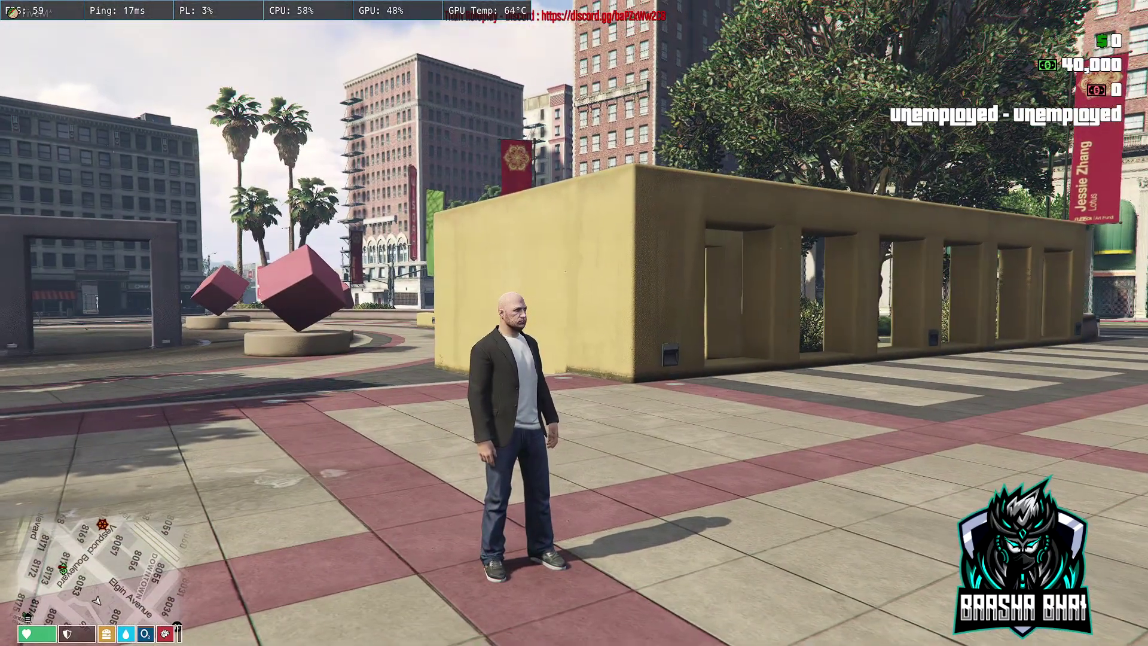
pyautogui.write('t/')
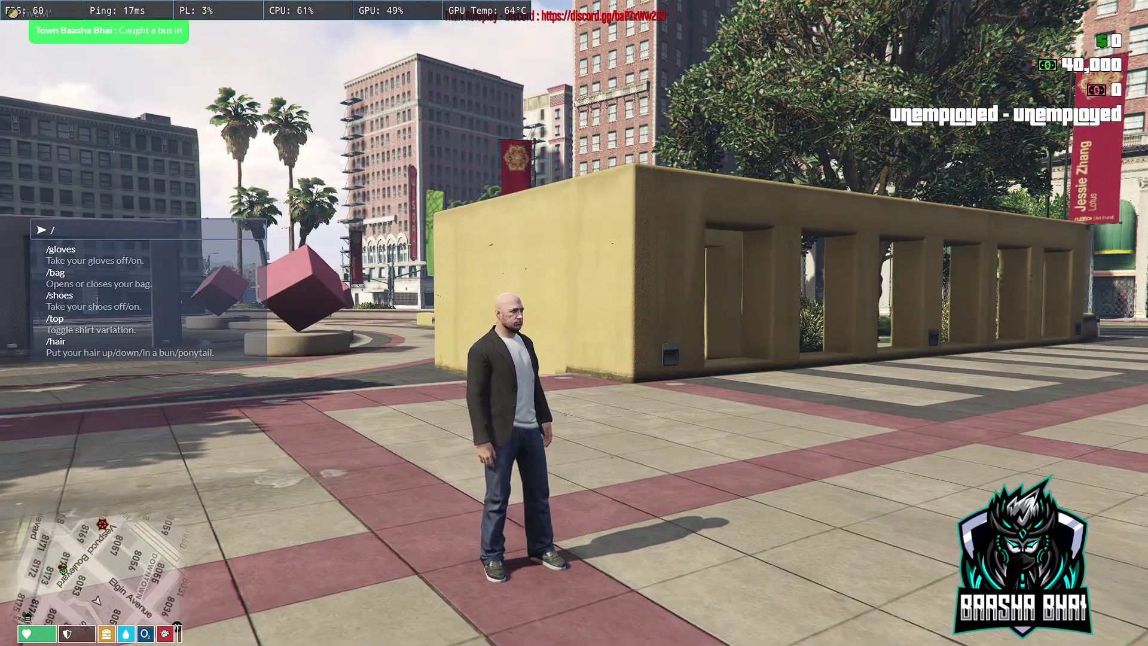
pyautogui.write('set')
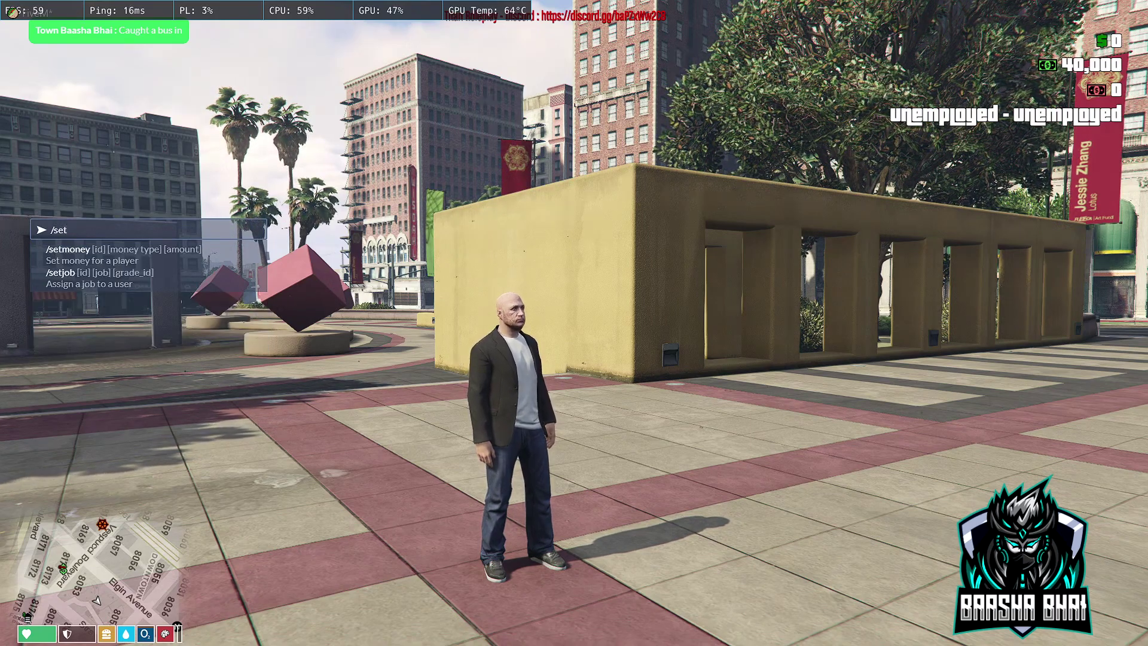
pyautogui.write('grou')
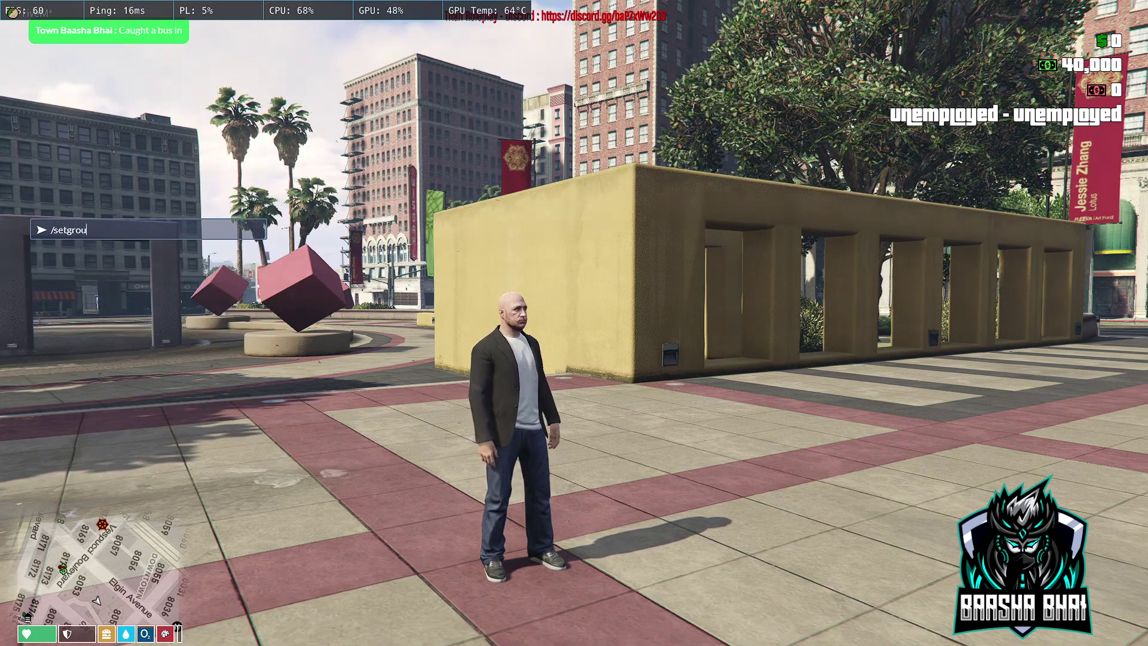
pyautogui.write(' 1 su')
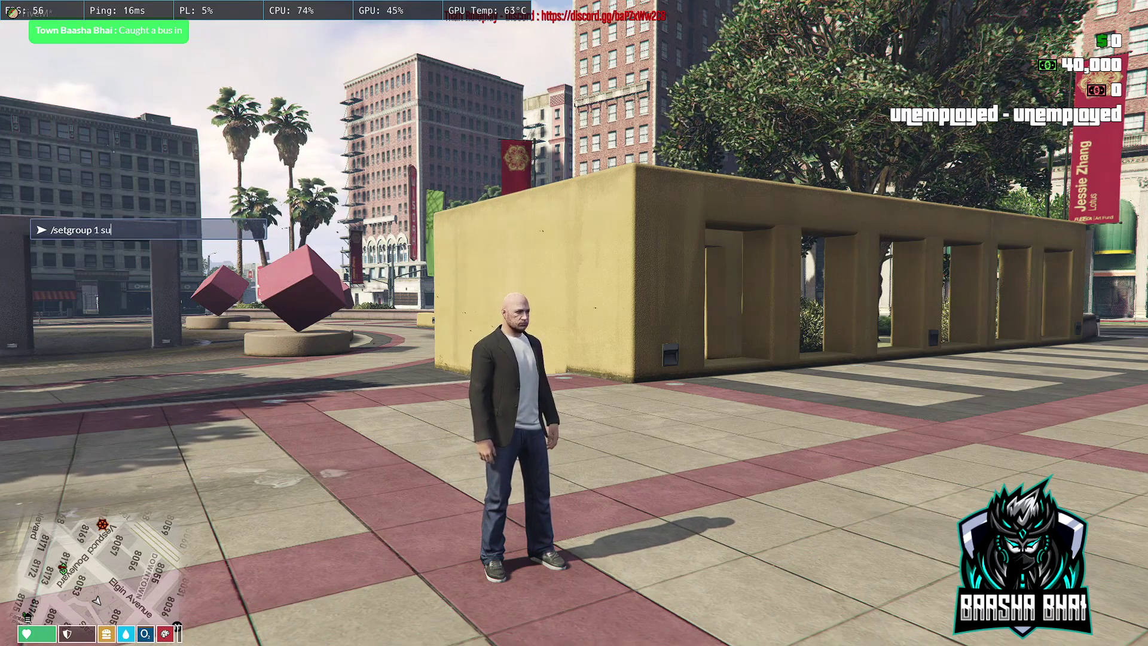
pyautogui.write('perad')
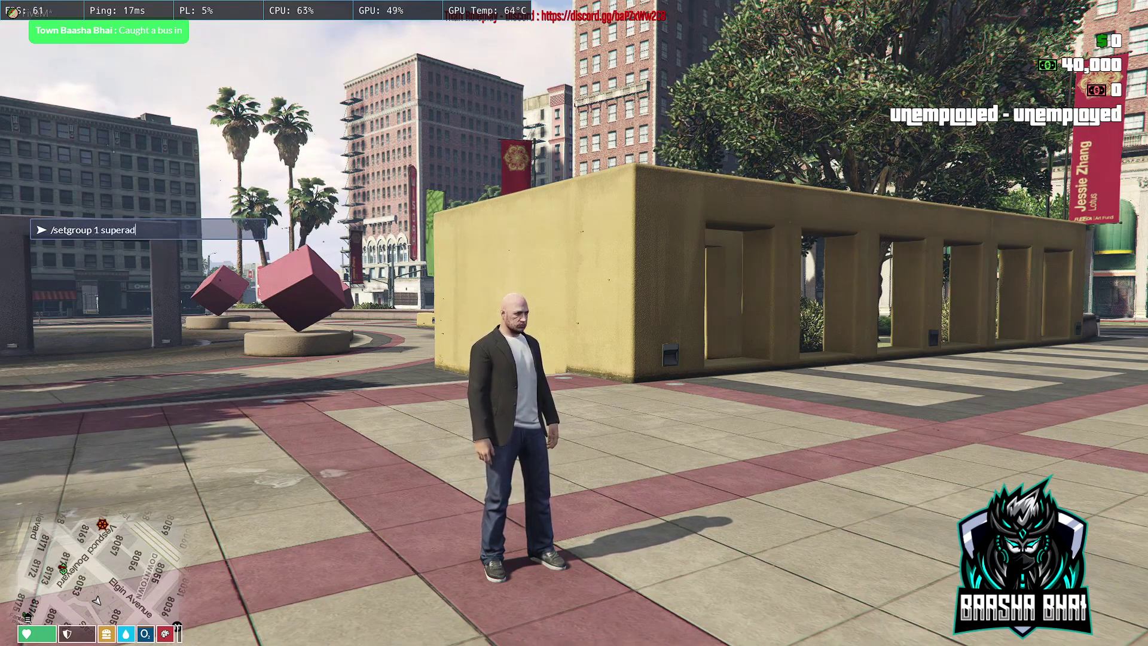
pyautogui.write('min')
pyautogui.press('Return')
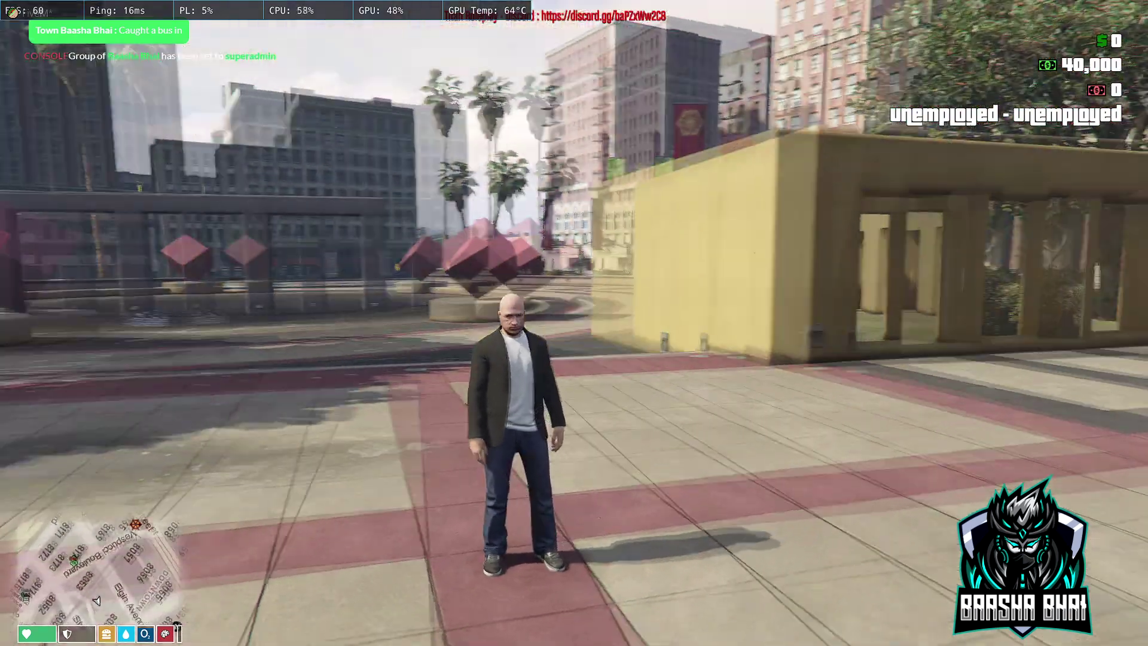
# Give the player permission level 100 in the F10 admin panel.
pyautogui.press('F10')
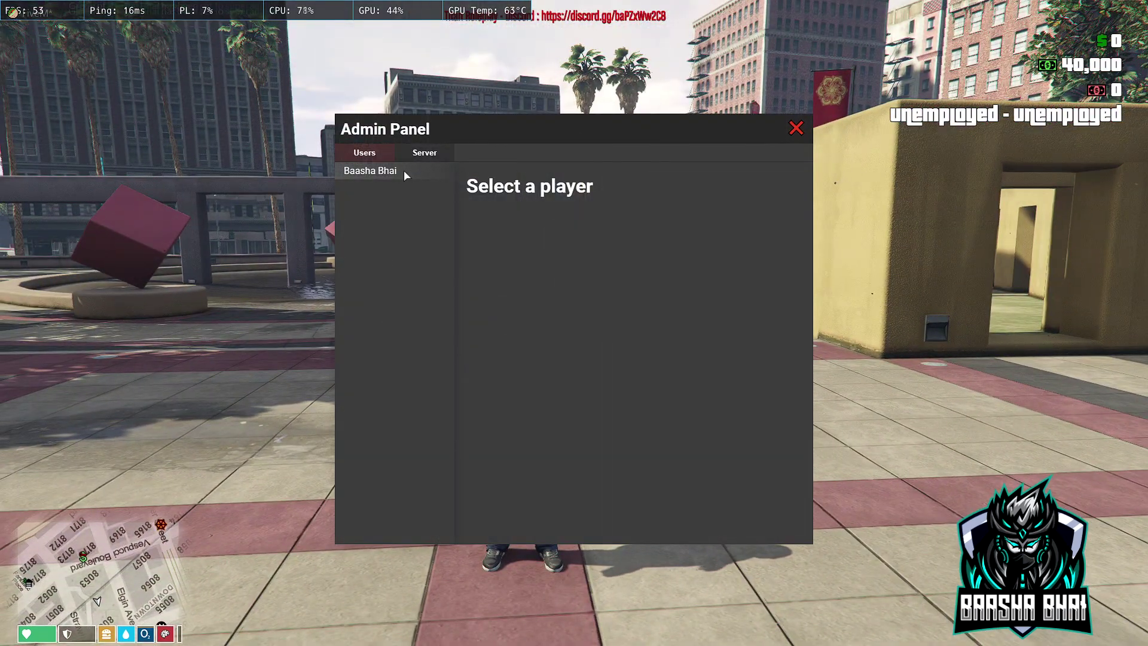
pyautogui.click(404, 173)
pyautogui.click(671, 358)
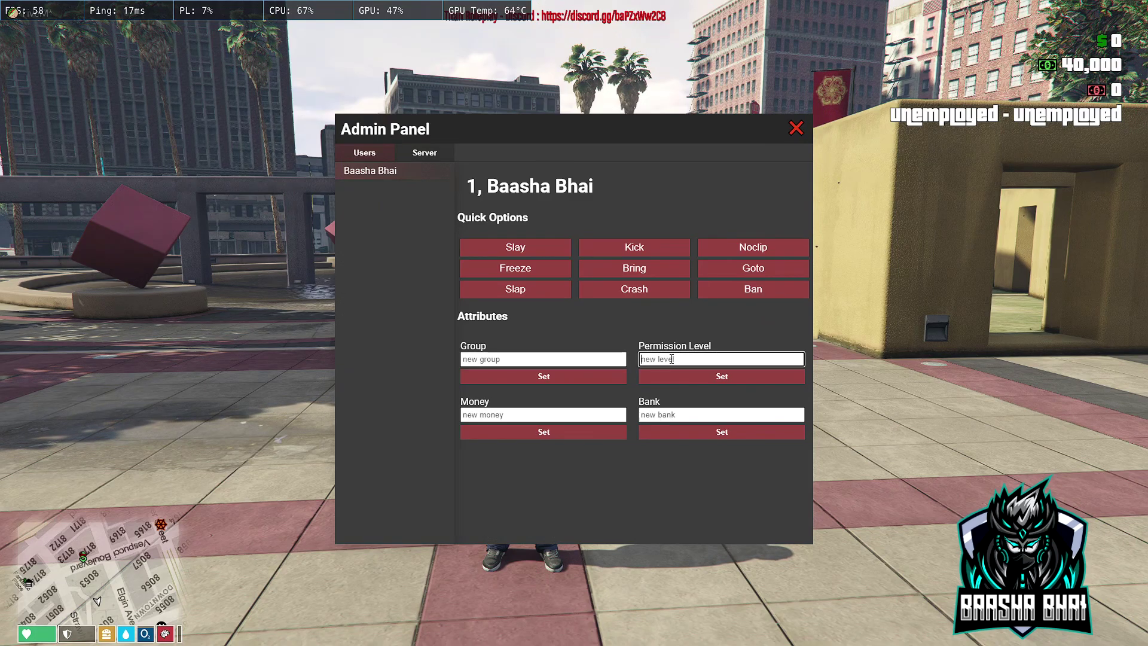
pyautogui.write('100')
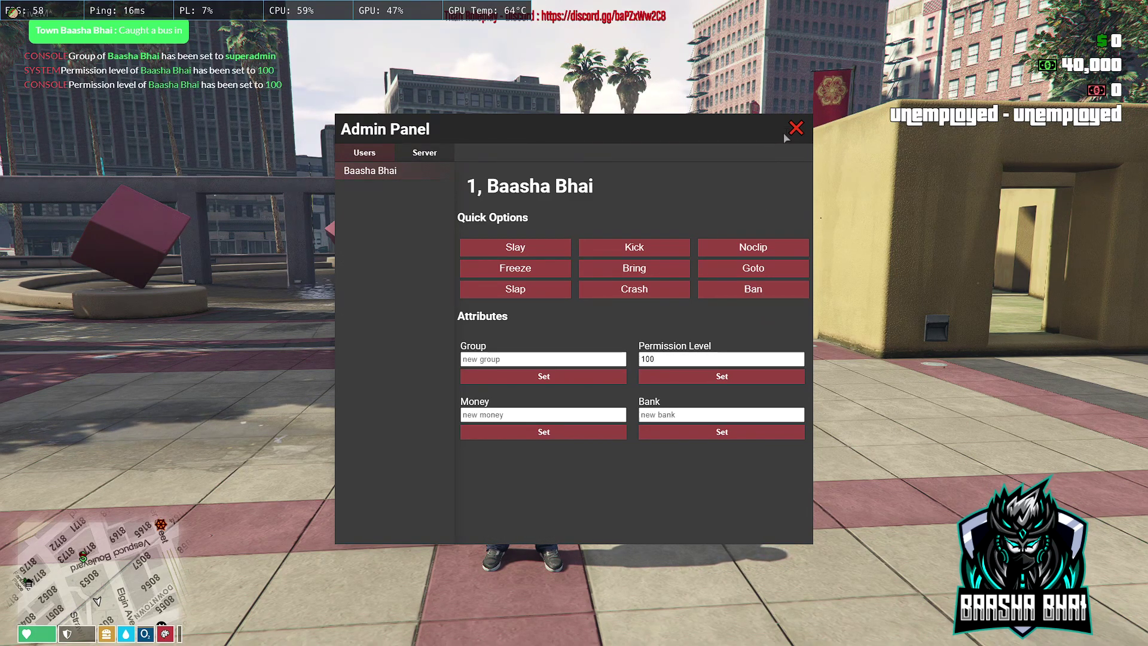
pyautogui.press('Escape')
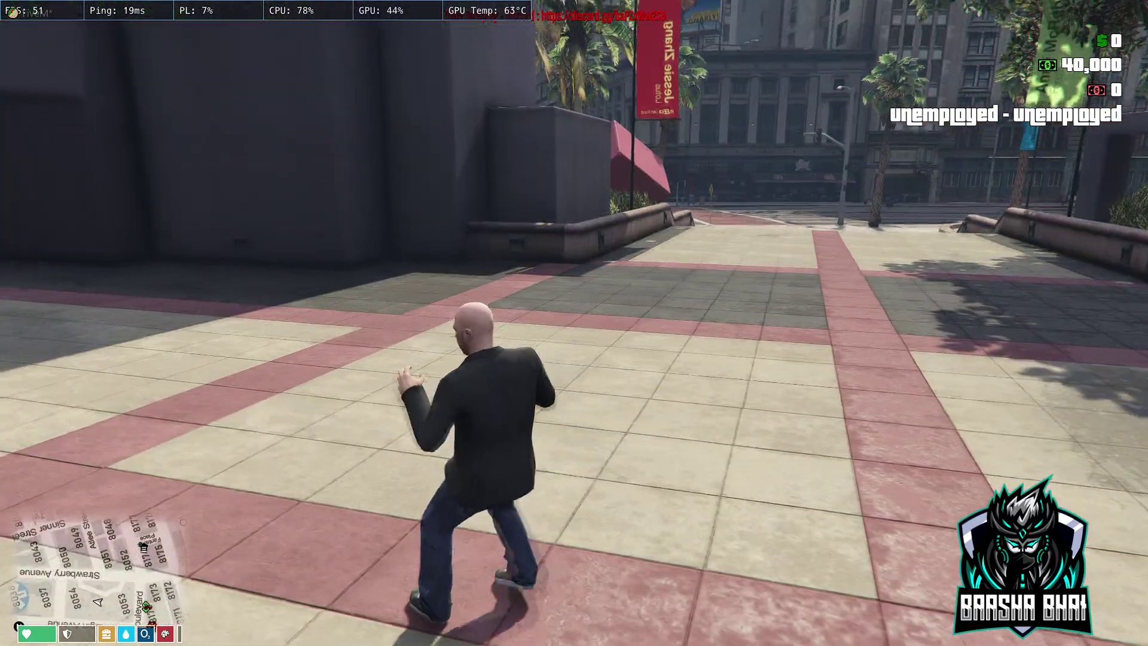
pyautogui.press('m')
pyautogui.press('m')
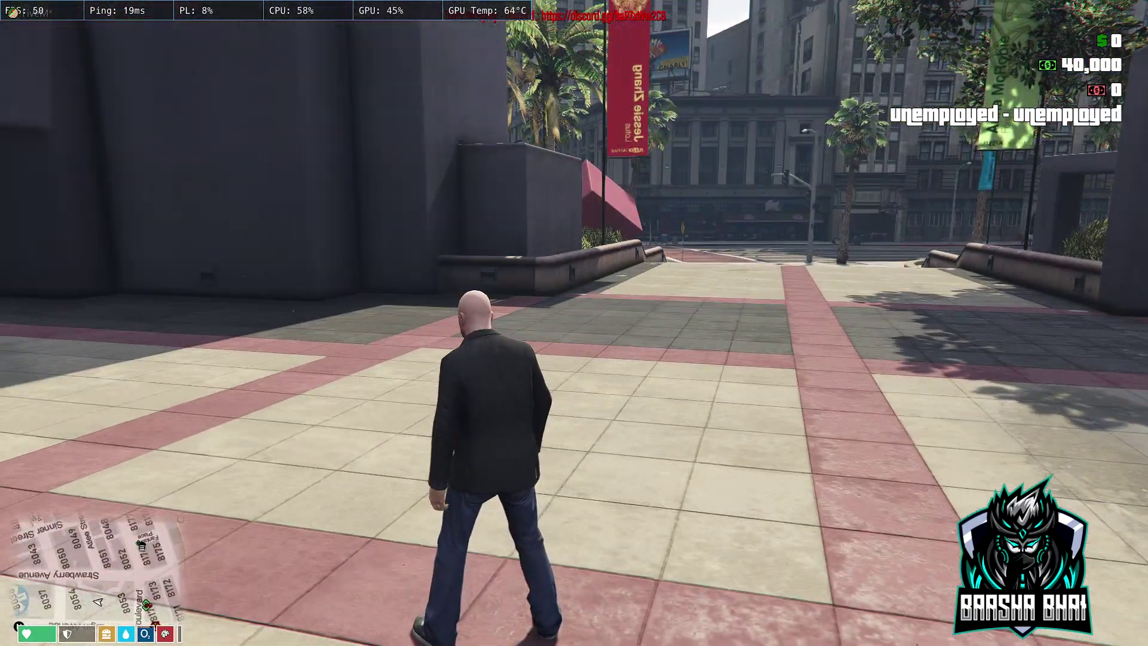
# Switch to the File Explorer window with the Testserver2 server files.
pyautogui.hotkey('alt', 'Tab')
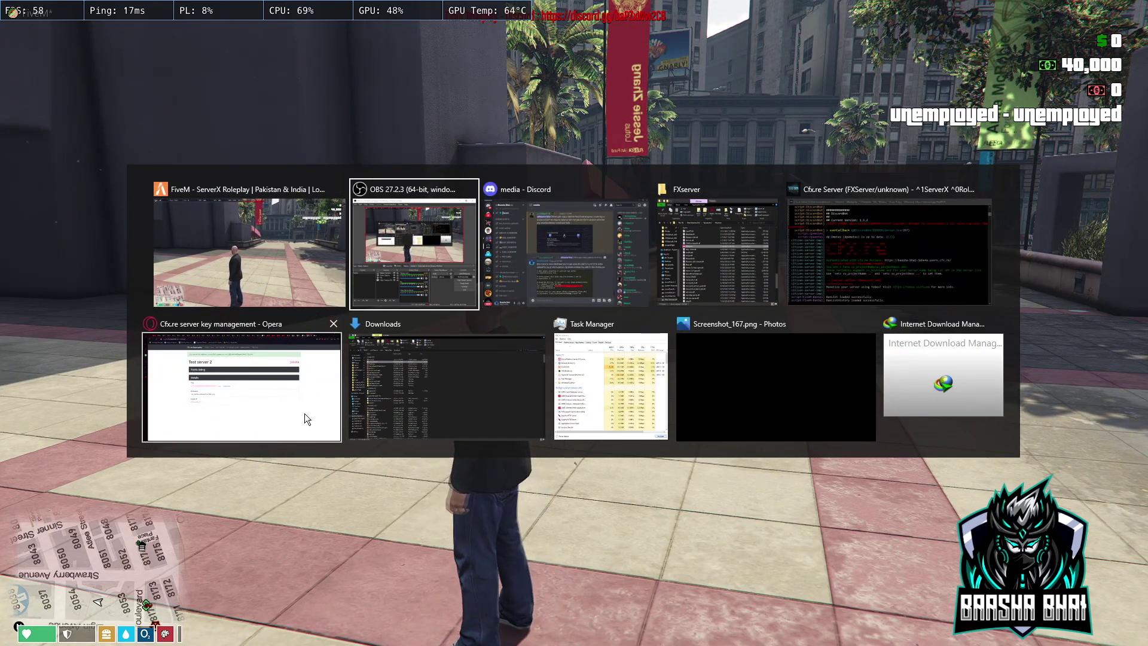
pyautogui.click(285, 264)
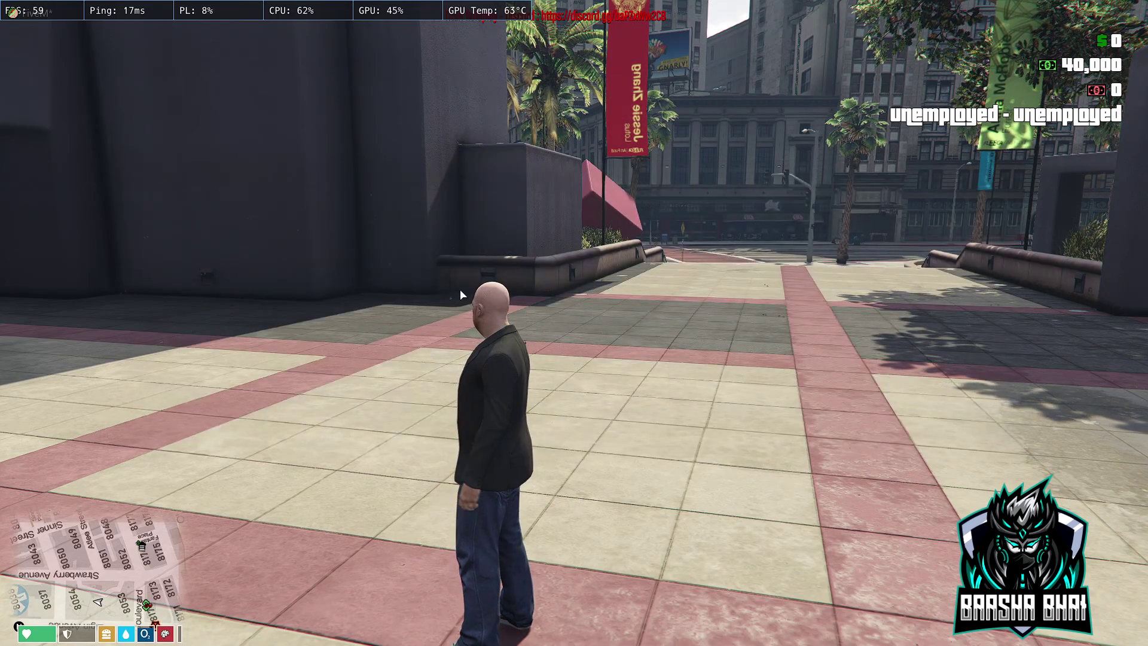
pyautogui.hotkey('alt', 'Tab')
pyautogui.click(711, 246)
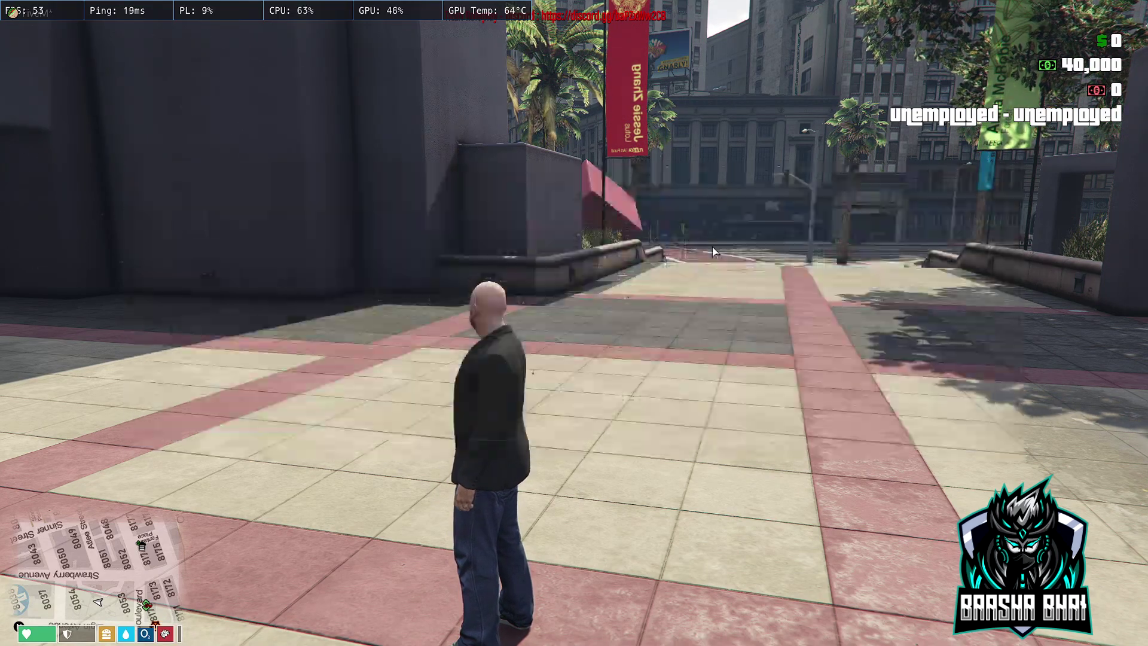
# Open server.cfg from txData\CFXDefault_4DC4E0.base in Sublime Text.
pyautogui.click(359, 155)
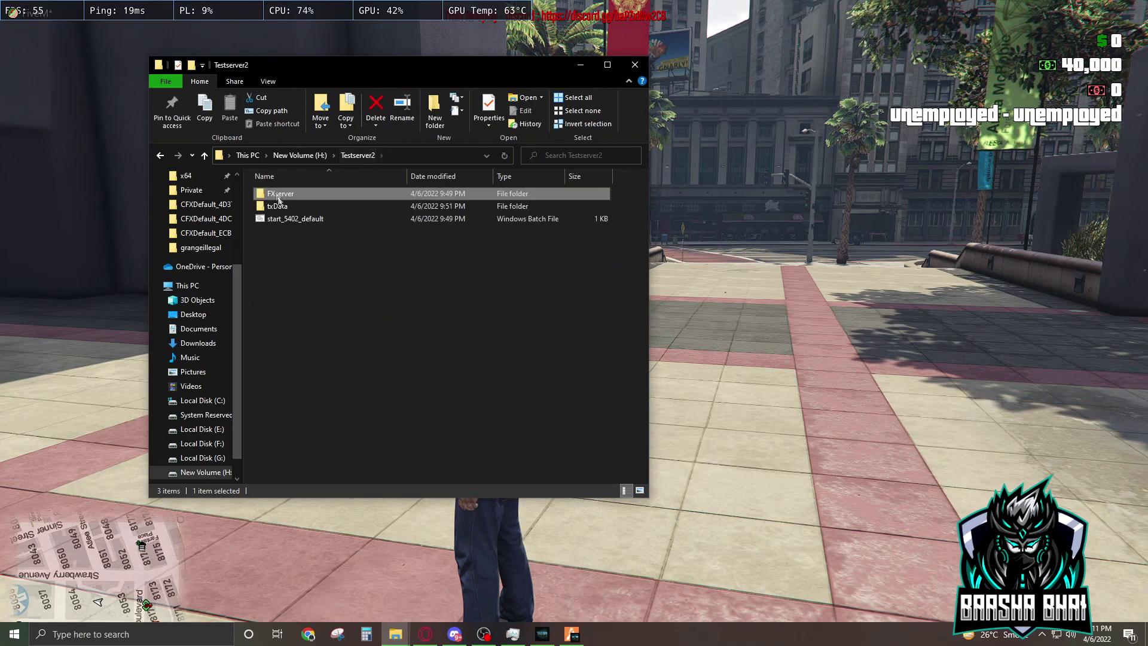
pyautogui.doubleClick(281, 204)
pyautogui.doubleClick(280, 196)
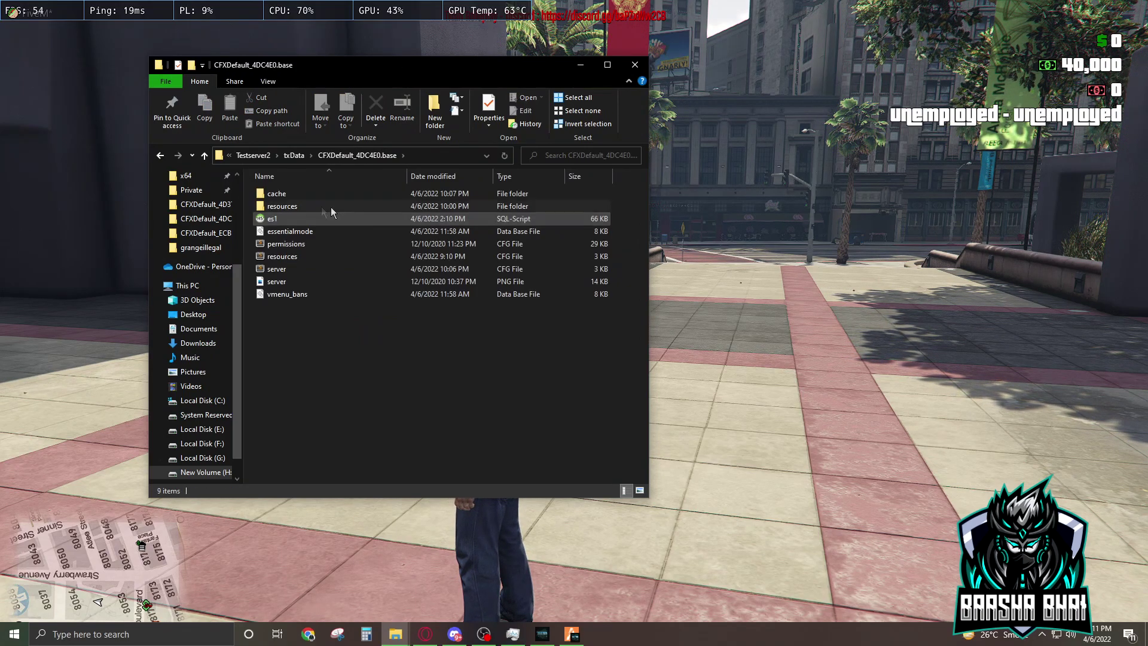
pyautogui.click(276, 269)
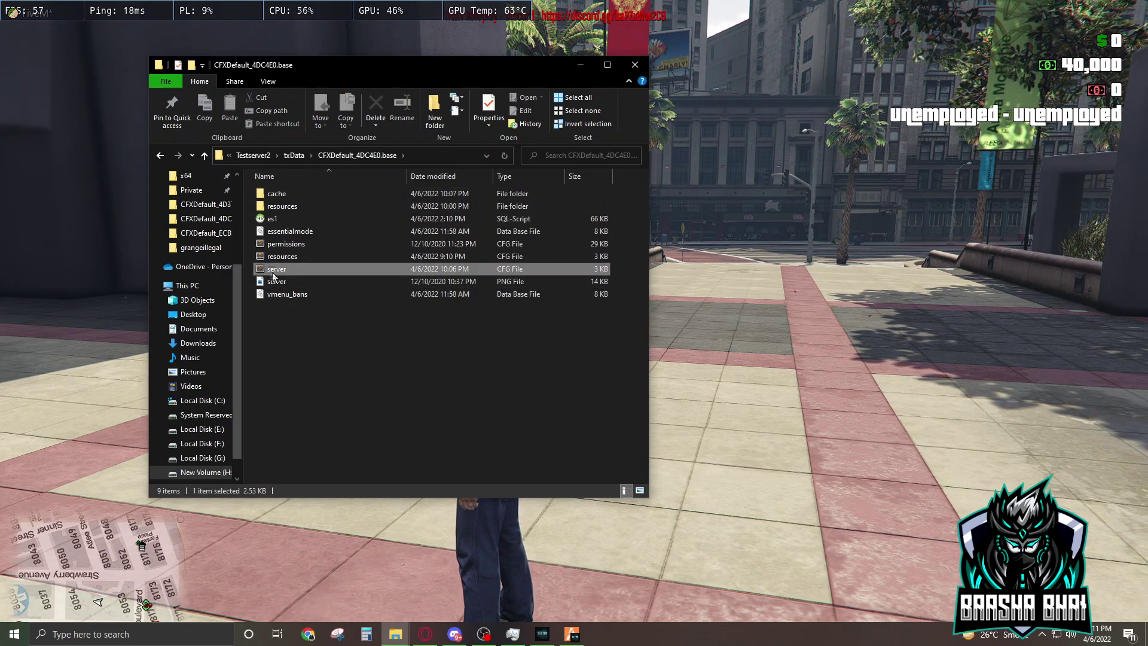
pyautogui.press('Return')
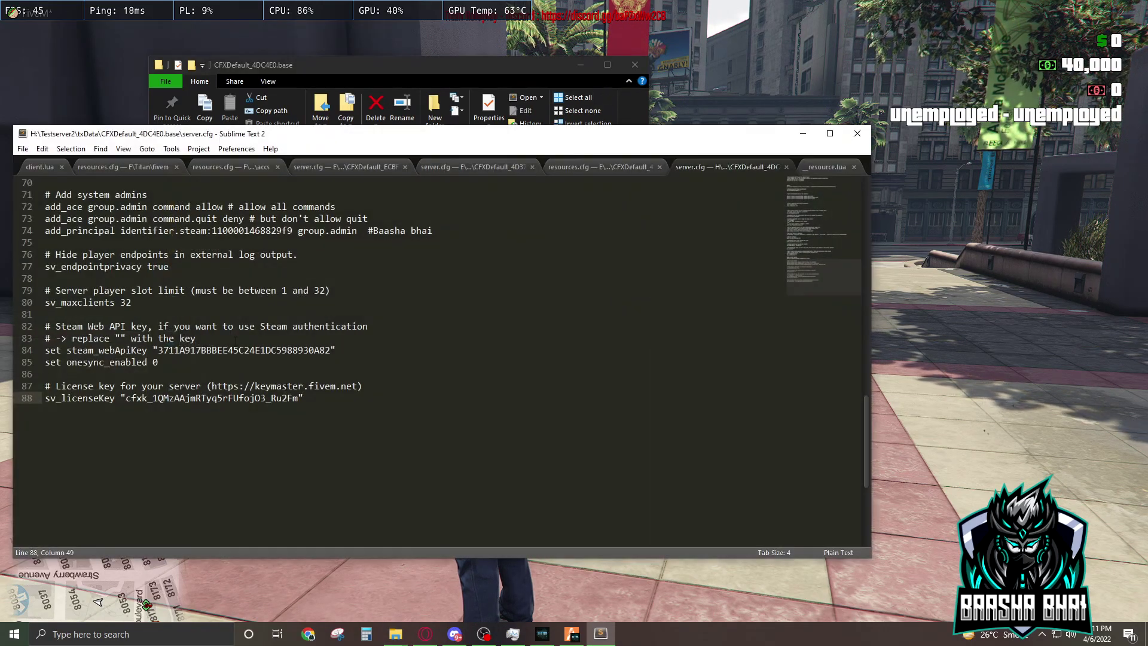
# Review the add_principal group.admin line and its steam identifier, then close the file and editor.
pyautogui.scroll(1, 236, 341)
pyautogui.moveTo(46, 270); pyautogui.dragTo(299, 268)
pyautogui.press('Down')
pyautogui.press('Down')
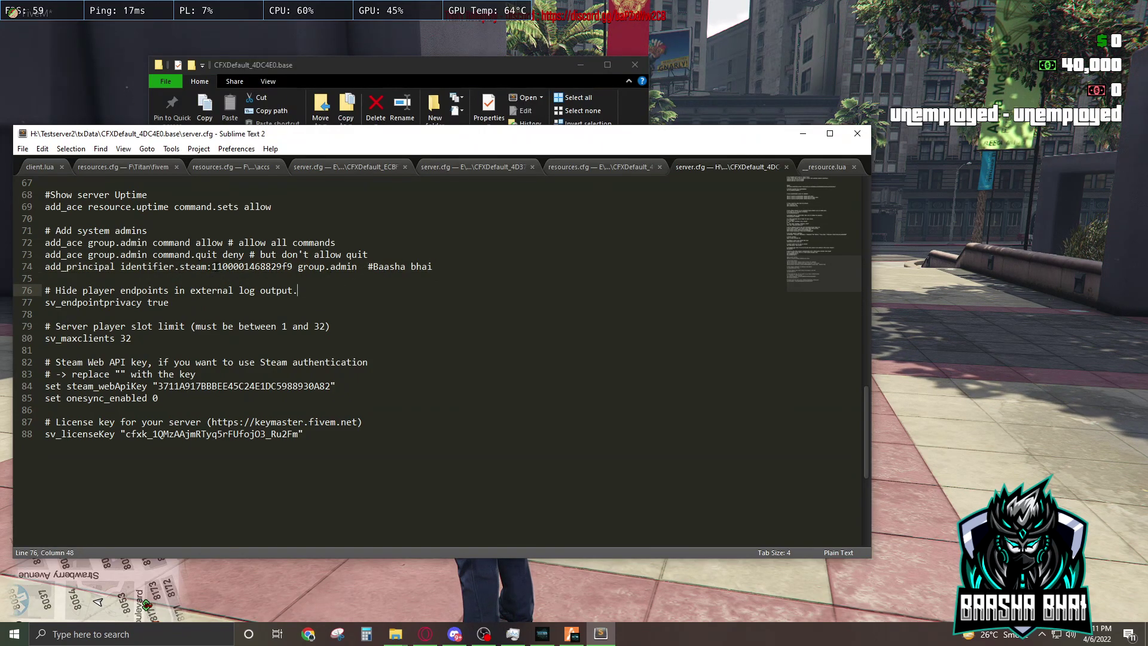
pyautogui.moveTo(213, 267); pyautogui.dragTo(292, 272)
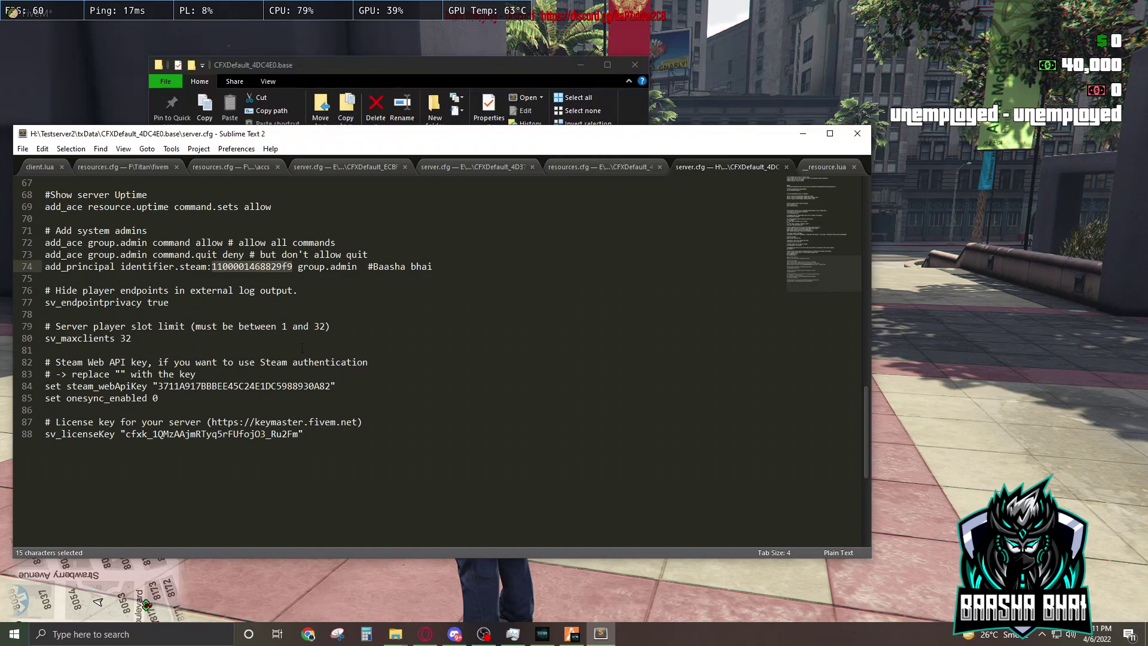
pyautogui.click(533, 398)
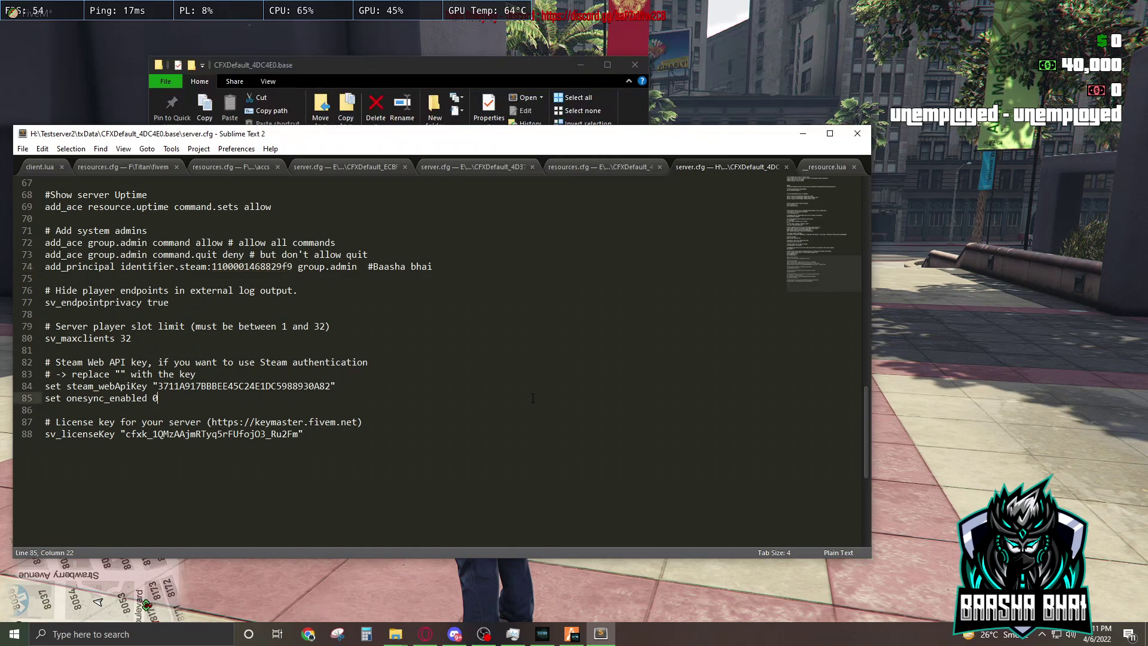
pyautogui.click(785, 168)
pyautogui.click(857, 133)
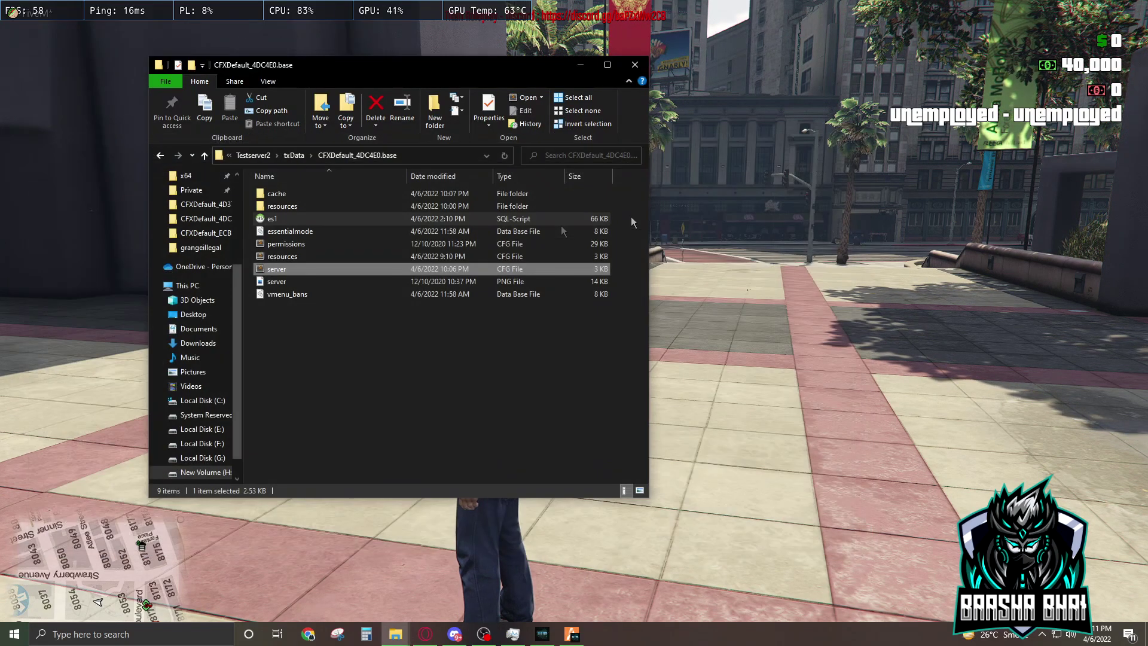
# Run across the plaza, noclip over the street, and run to the desert power station.
pyautogui.hotkey('alt', 'Tab')
pyautogui.press('w')
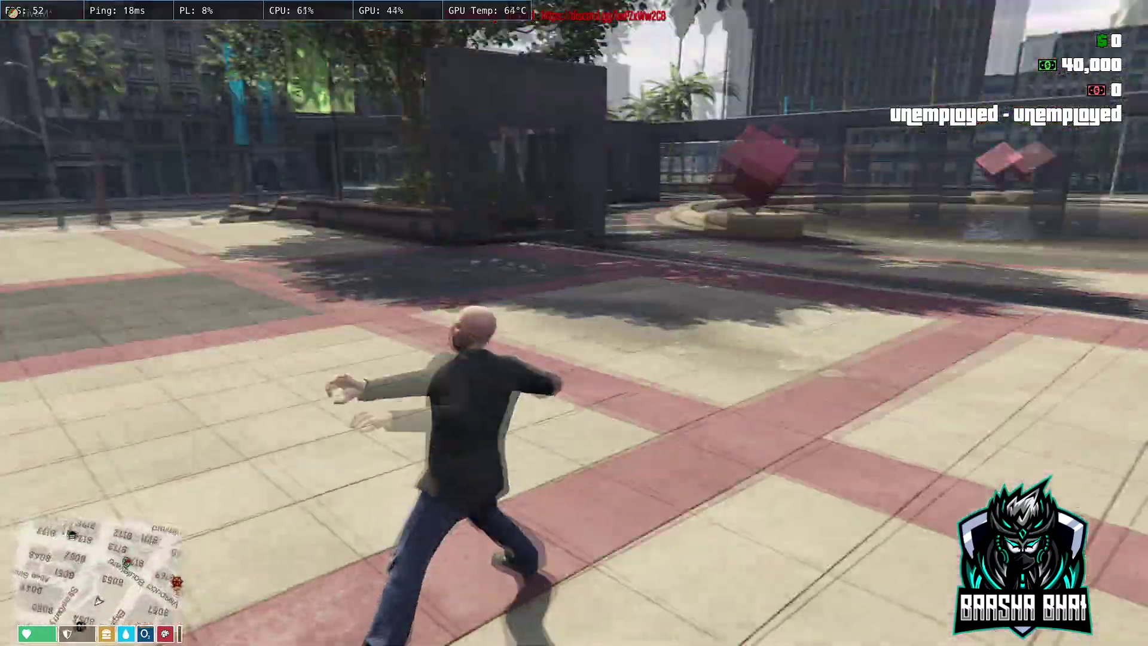
pyautogui.press('w')
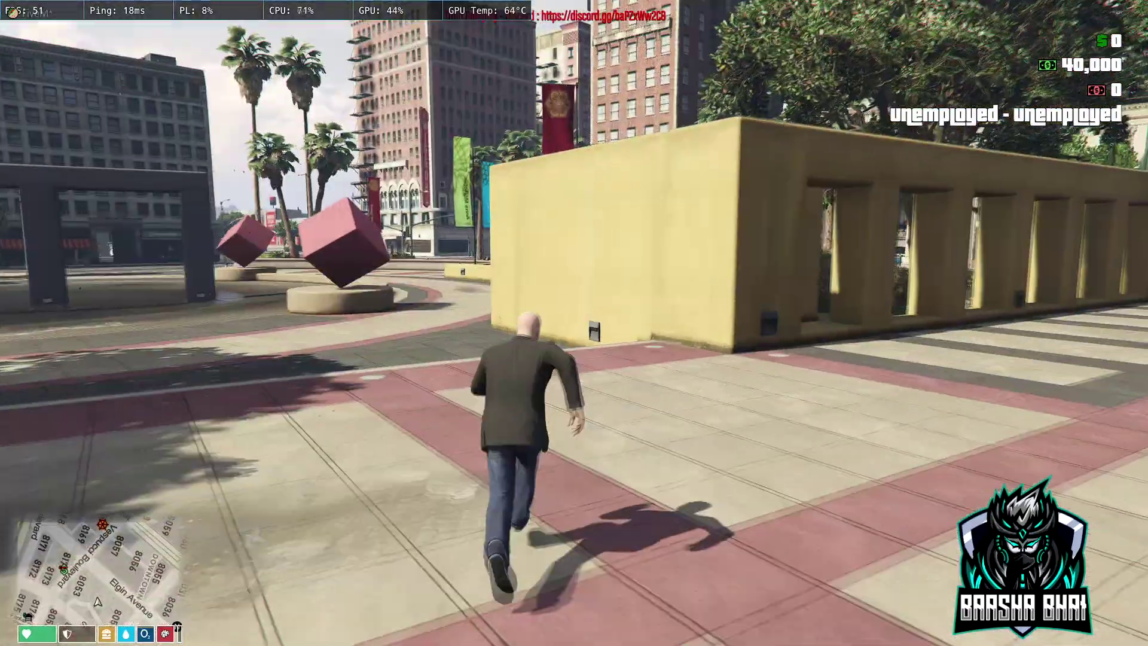
pyautogui.press('w')
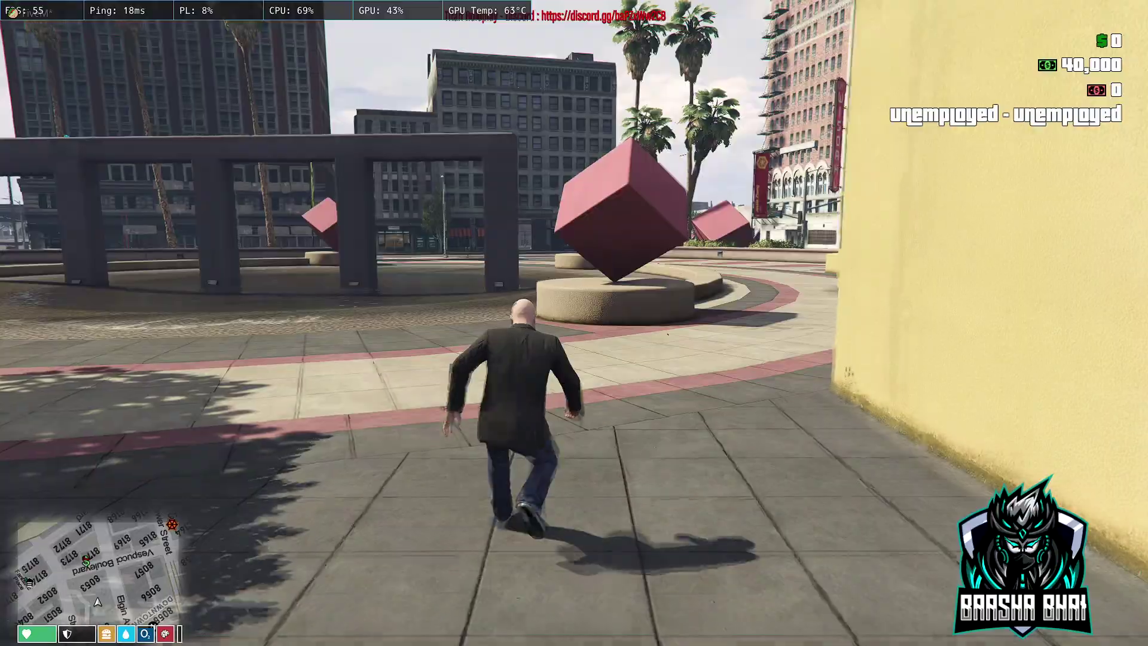
pyautogui.press('w')
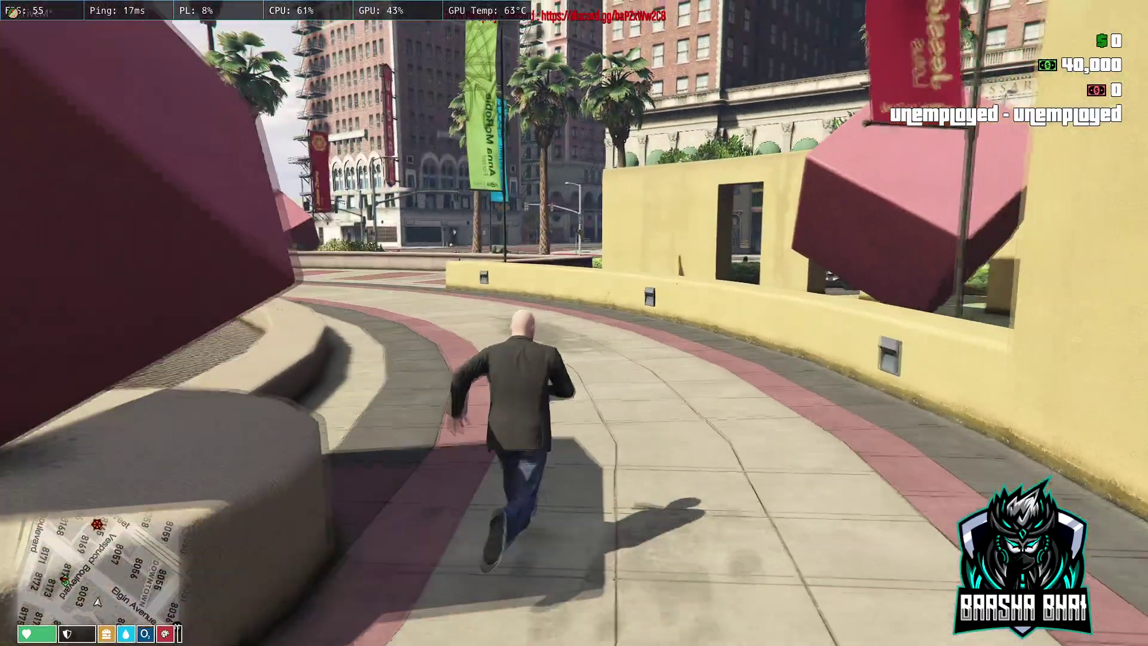
pyautogui.press('w')
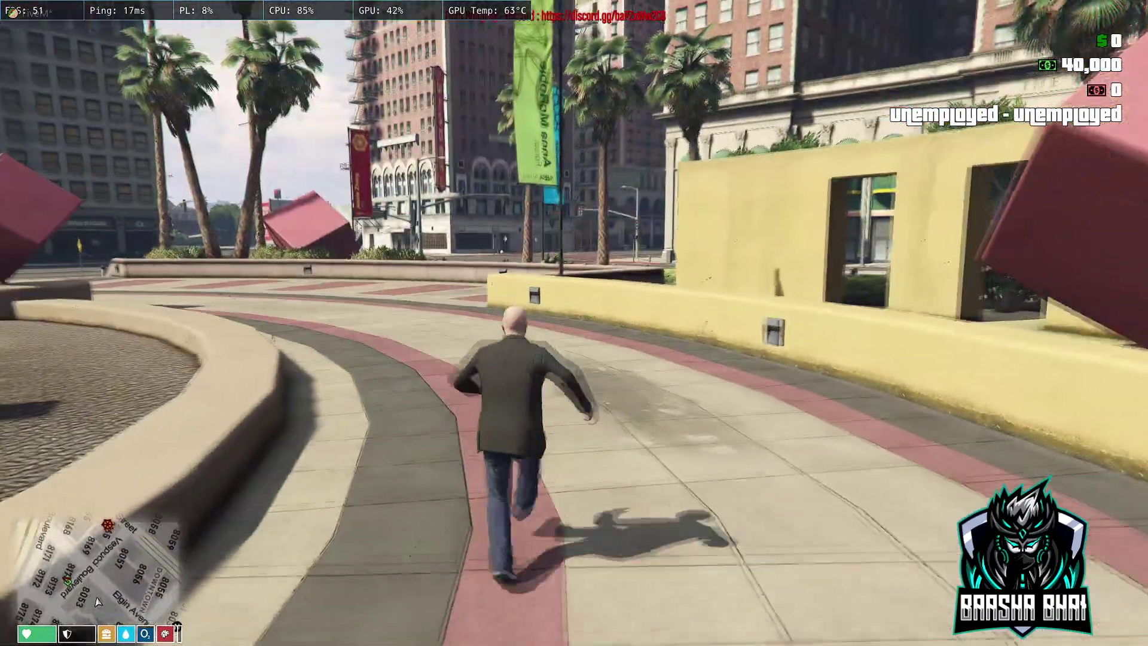
pyautogui.press('w')
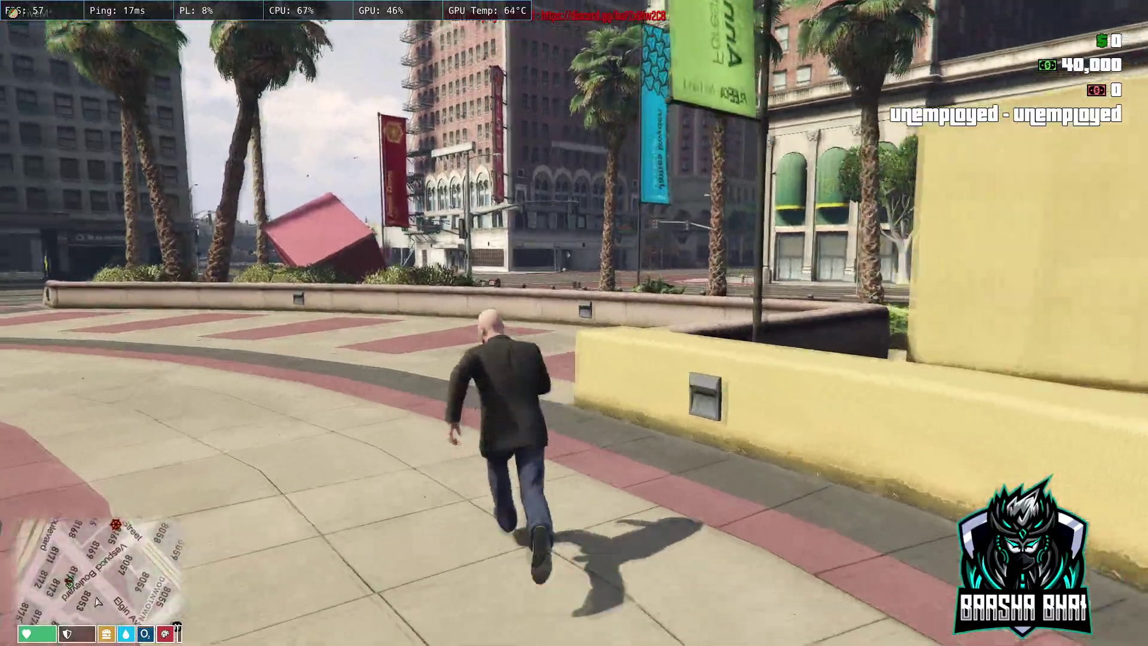
pyautogui.press('w')
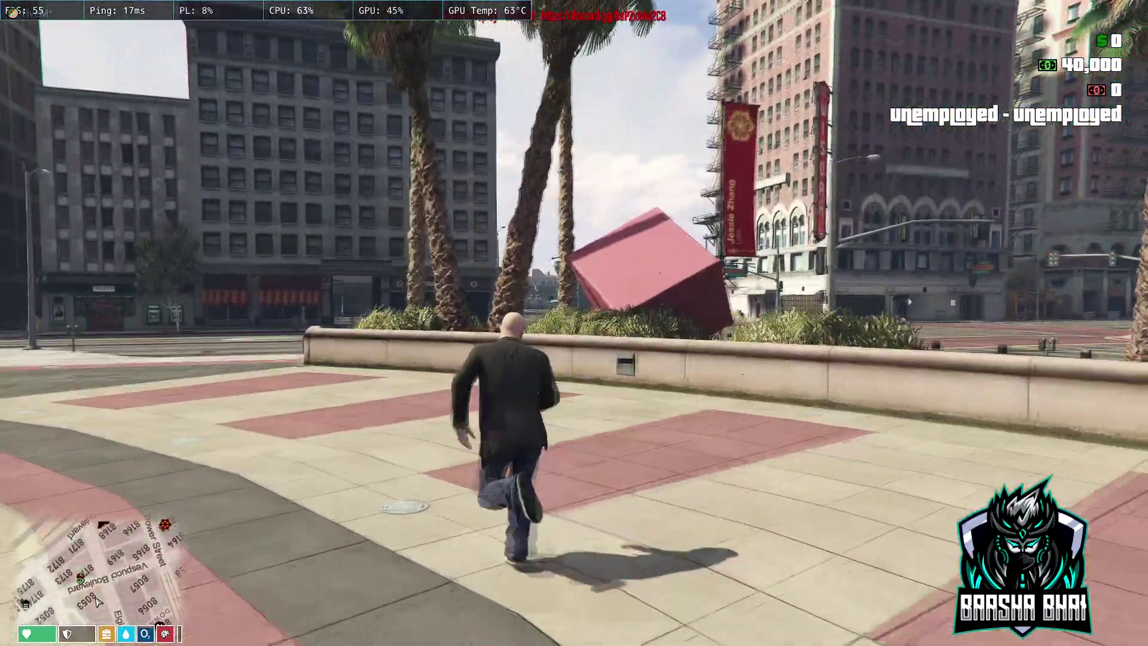
pyautogui.press('w')
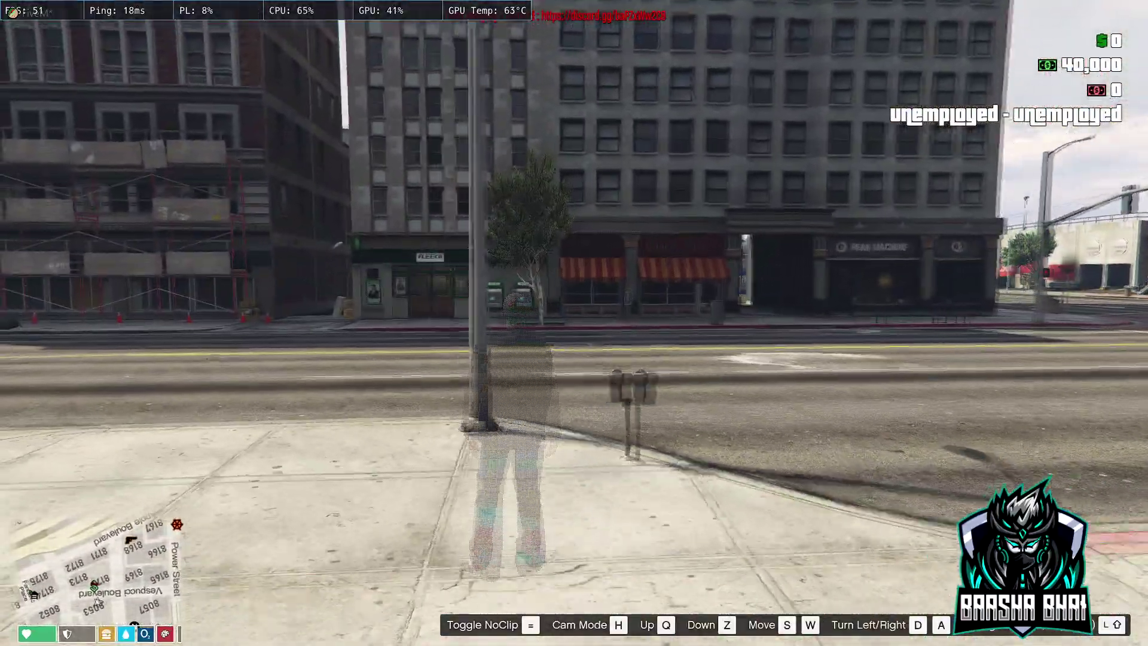
pyautogui.press('w')
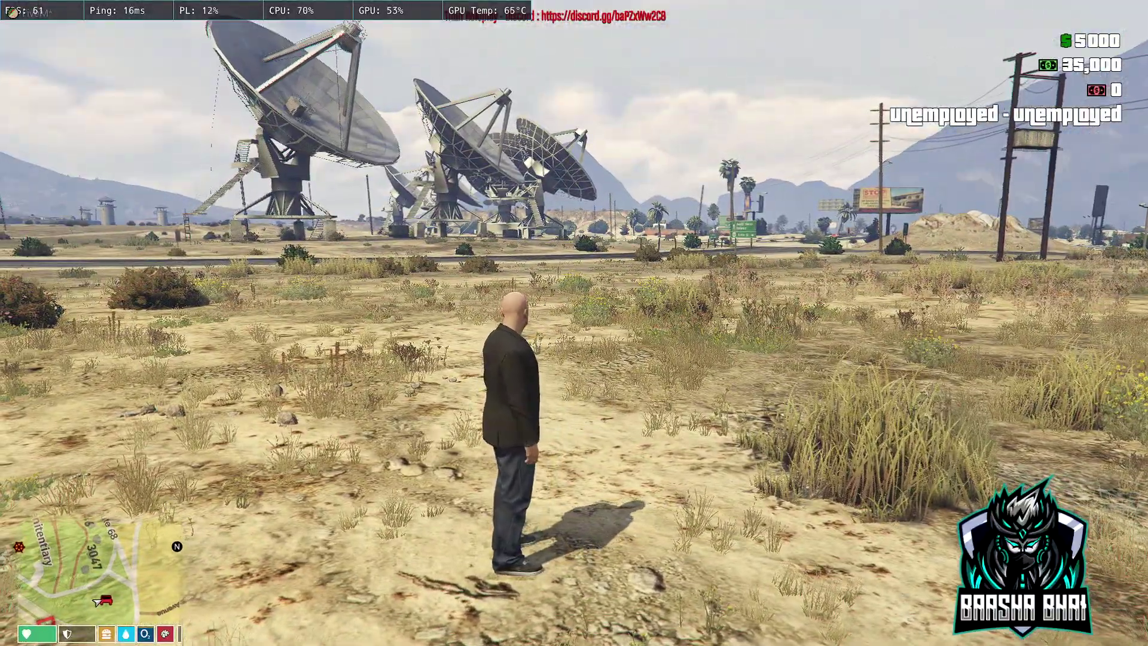
pyautogui.press('w')
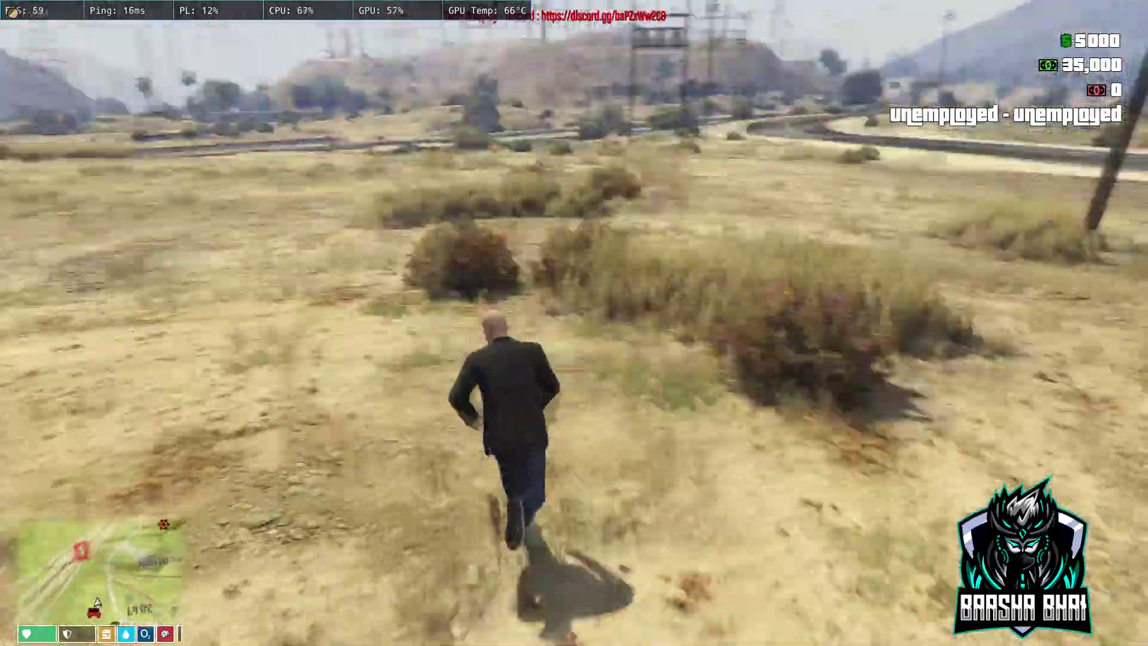
pyautogui.press('w')
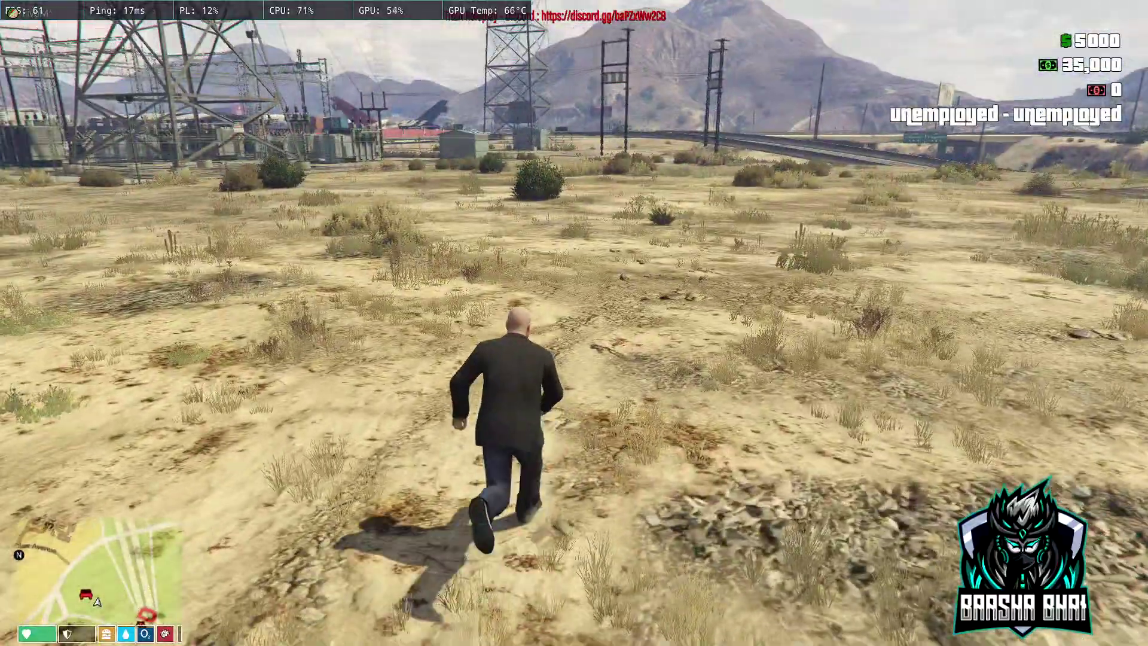
pyautogui.press('w')
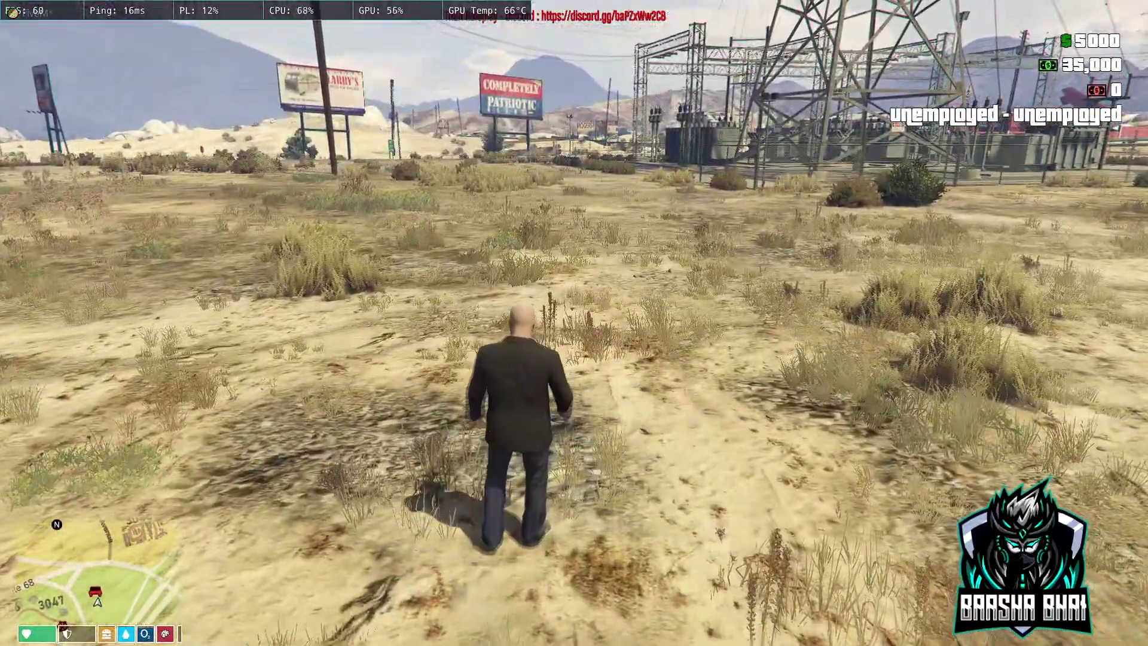
# View the leaks server's pd-cars channel in Discord, then minimise Discord and return to the game.
pyautogui.hotkey('alt', 'Tab')
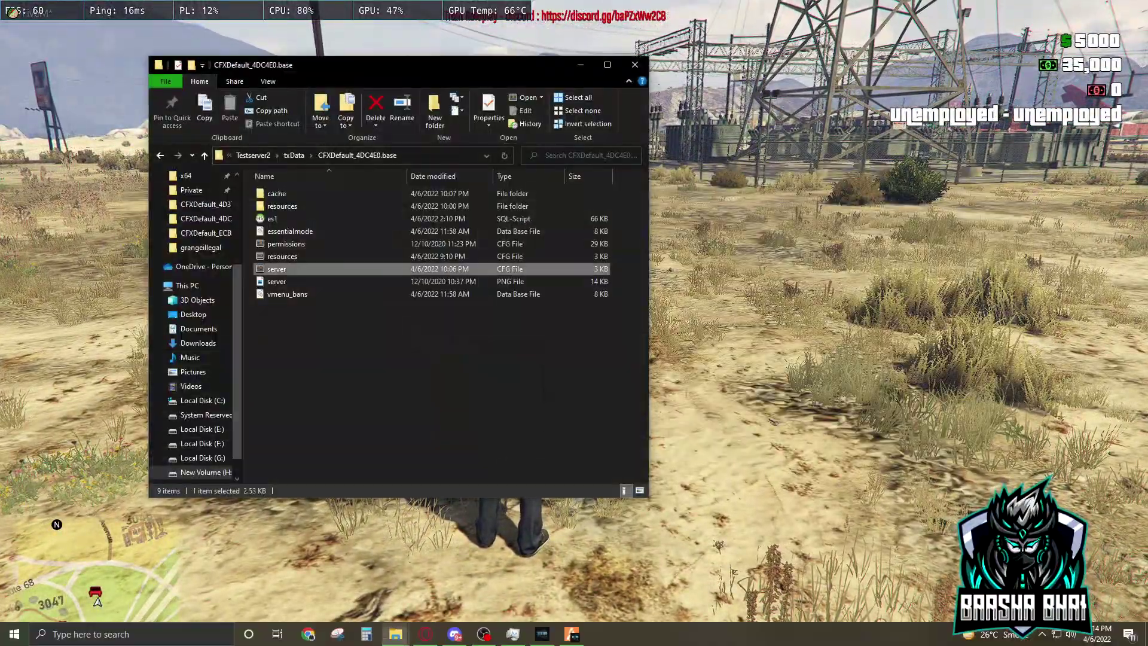
pyautogui.hotkey('alt', 'Tab')
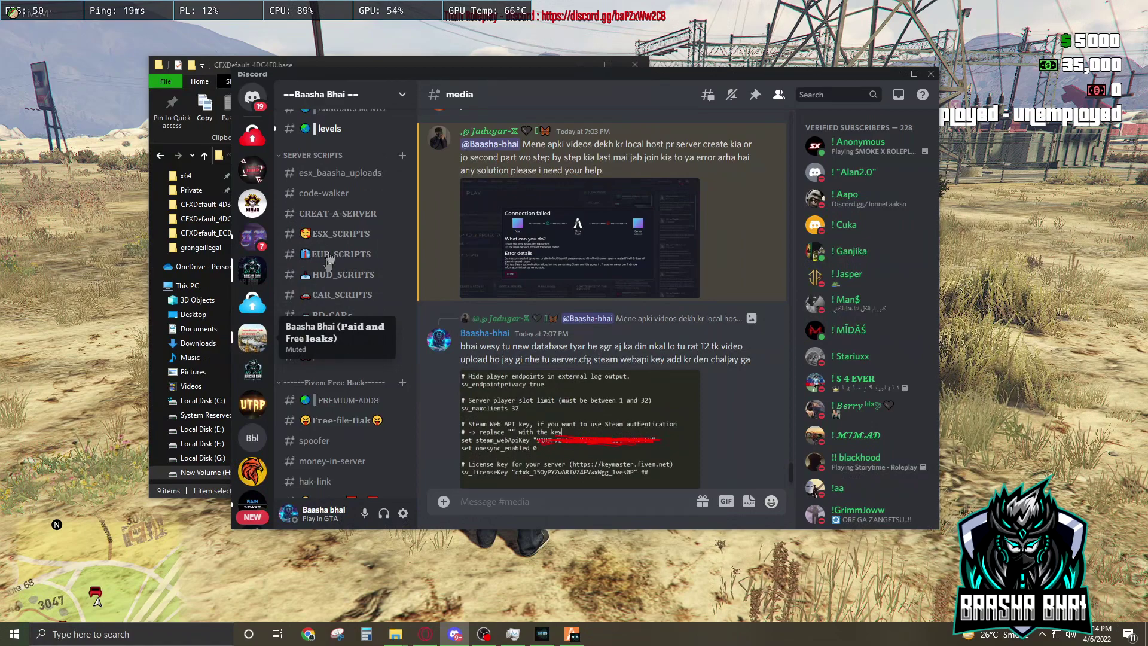
pyautogui.click(252, 338)
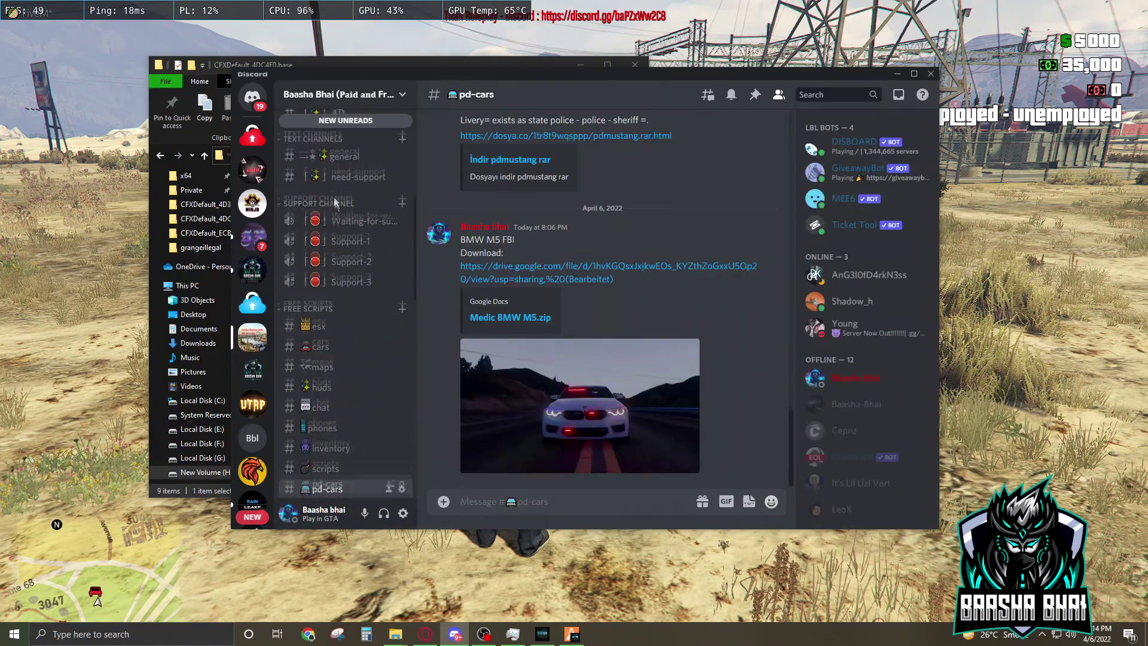
pyautogui.scroll(-3, 343, 315)
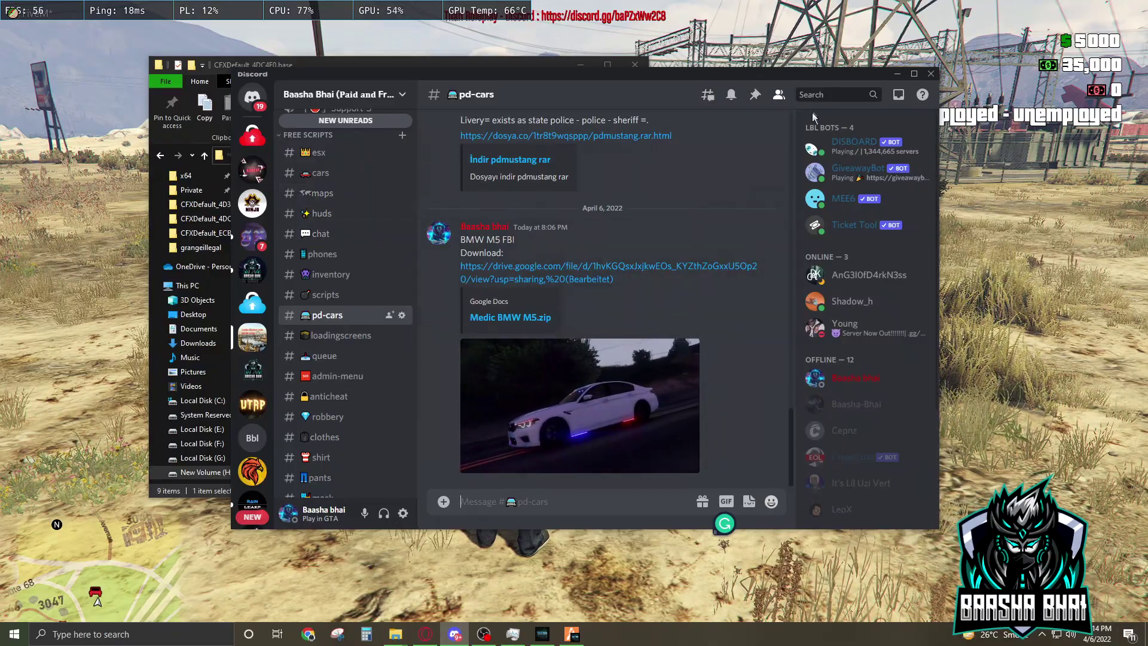
pyautogui.click(896, 73)
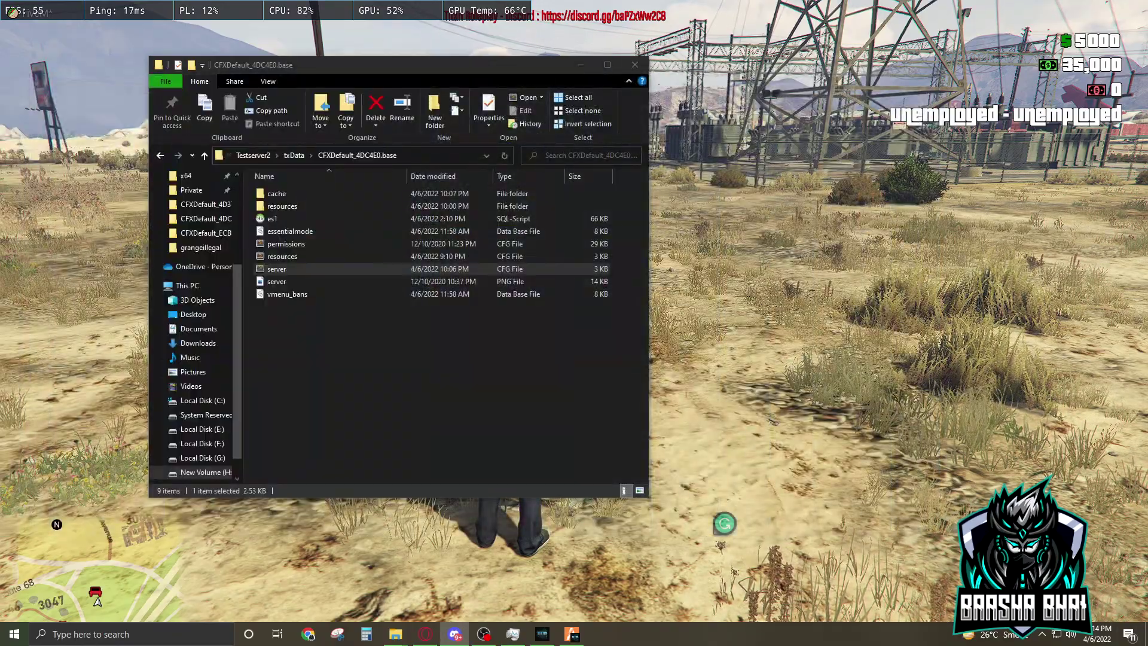
pyautogui.hotkey('alt', 'Tab')
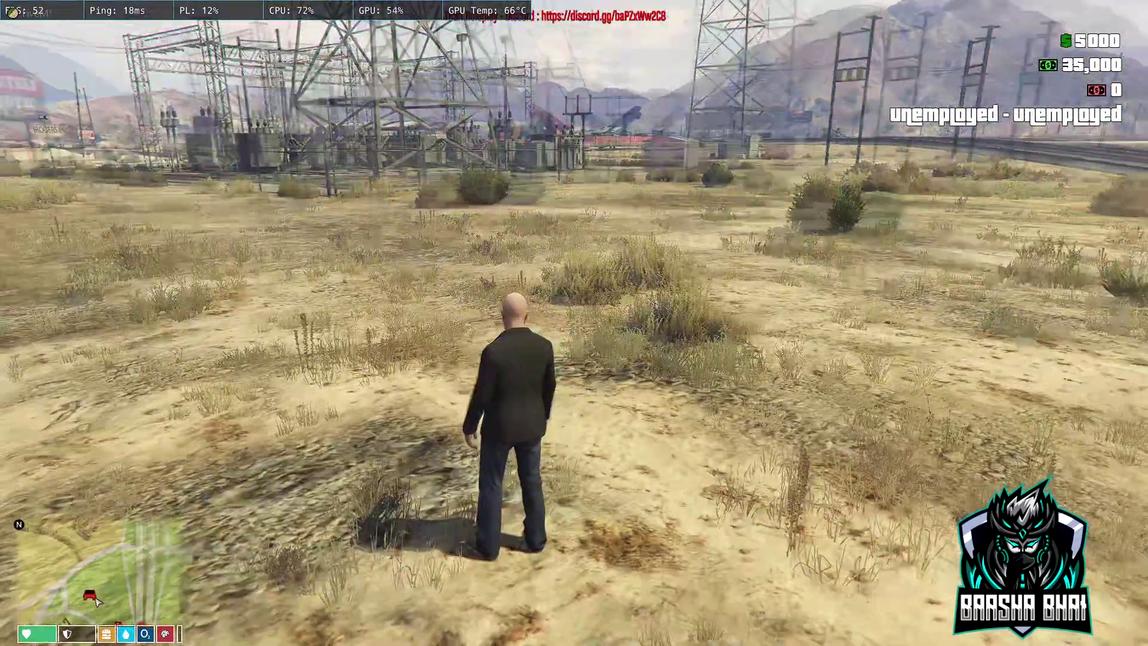